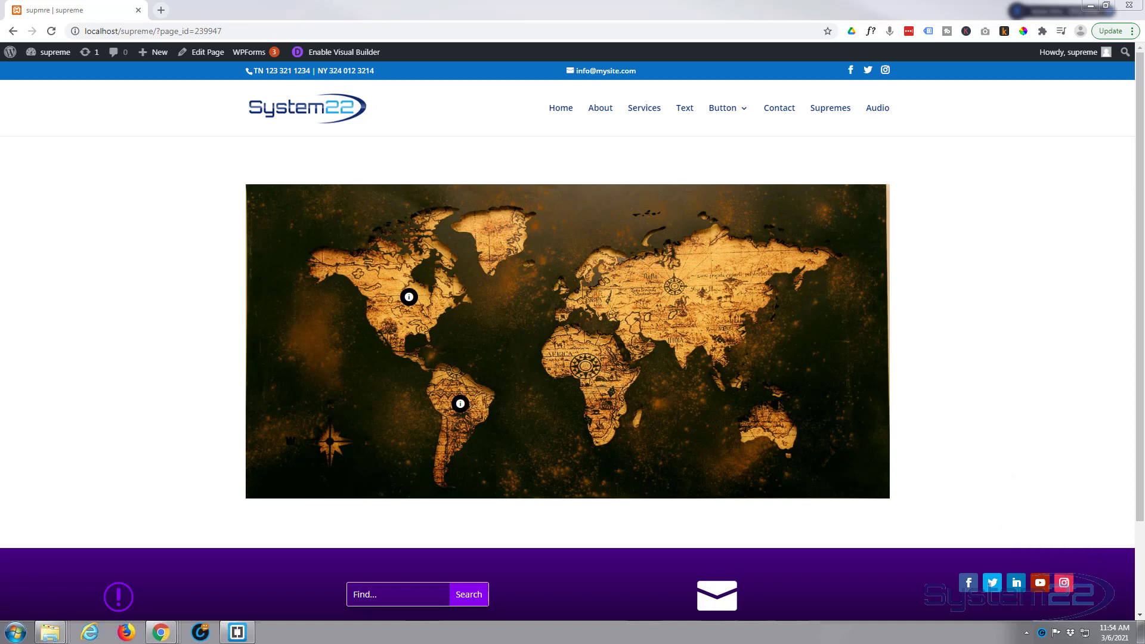
# Enable the Visual Builder and delete the existing world-map module.
pyautogui.moveTo(412, 302)
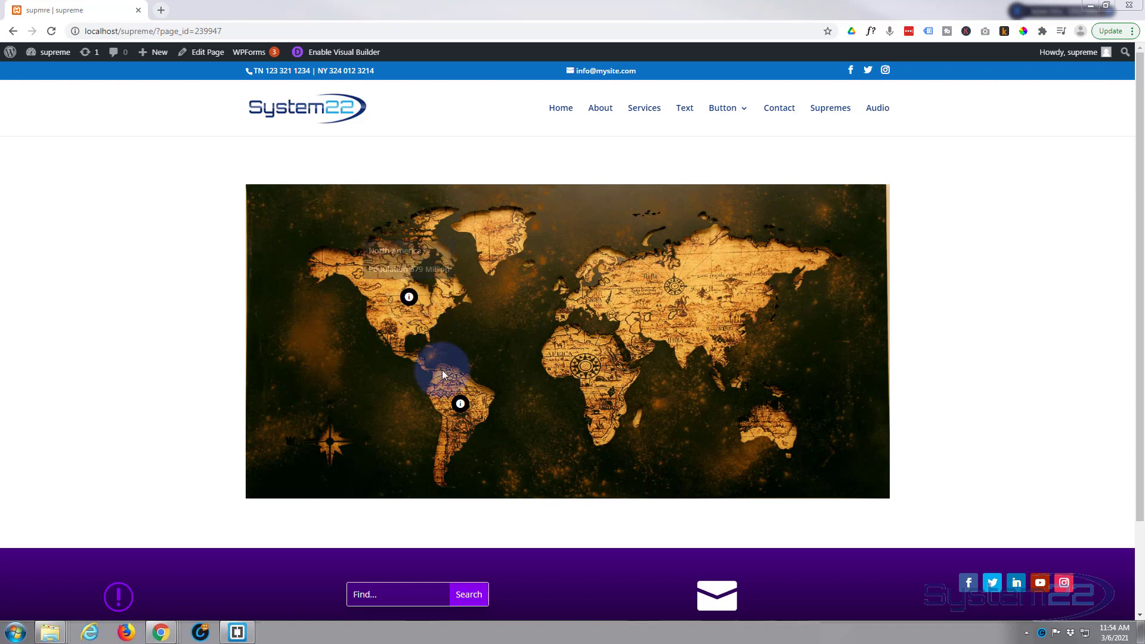
pyautogui.moveTo(461, 406)
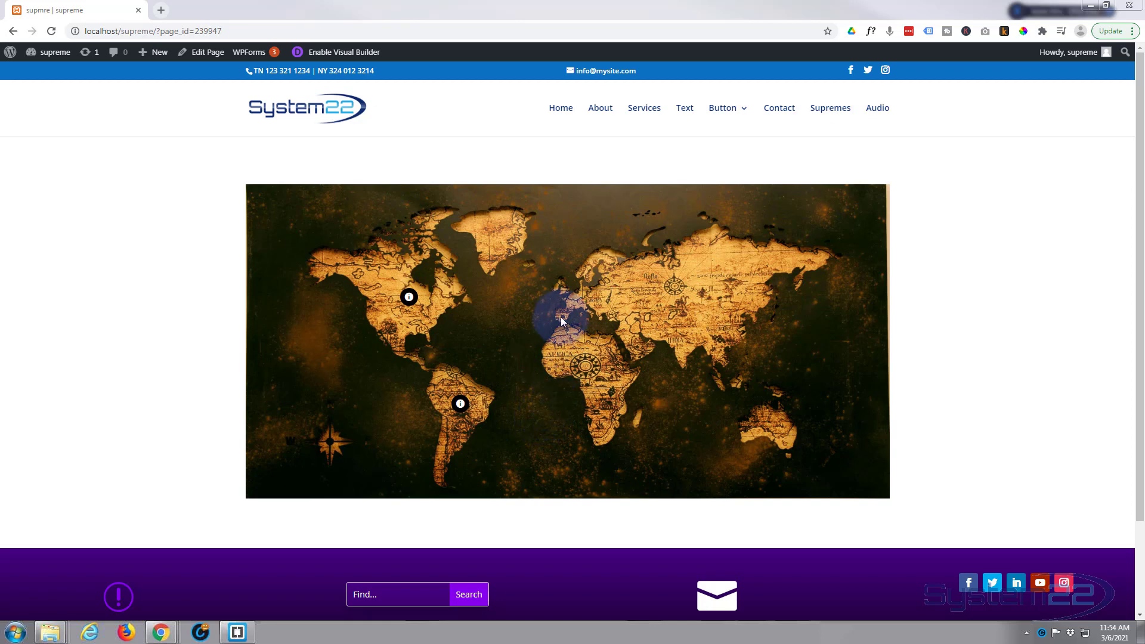
pyautogui.moveTo(568, 300)
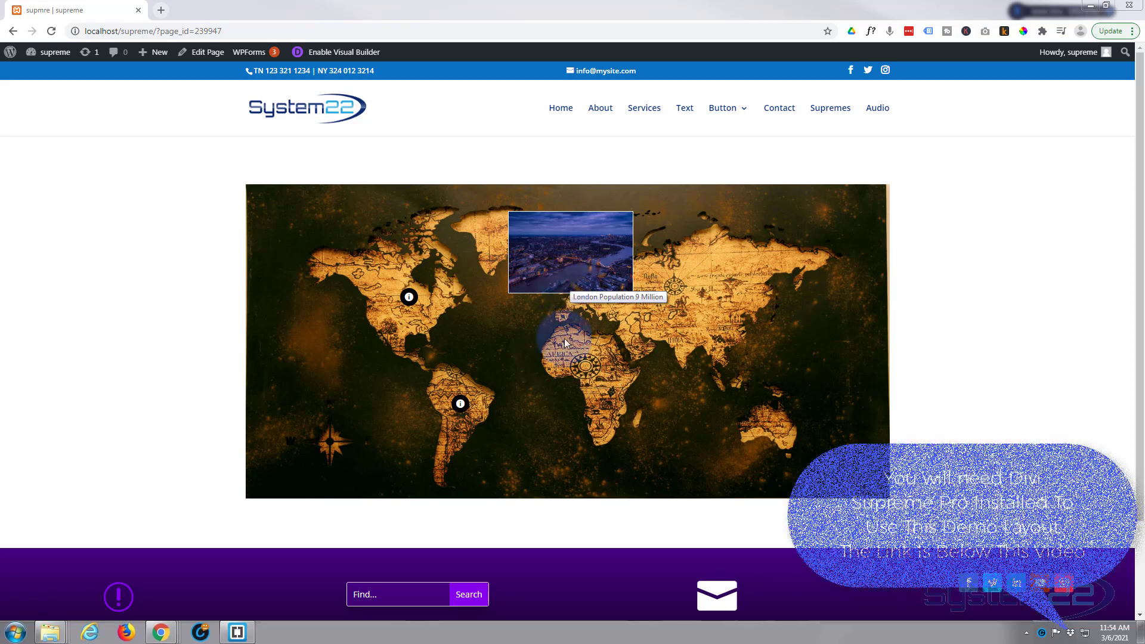
pyautogui.moveTo(791, 445)
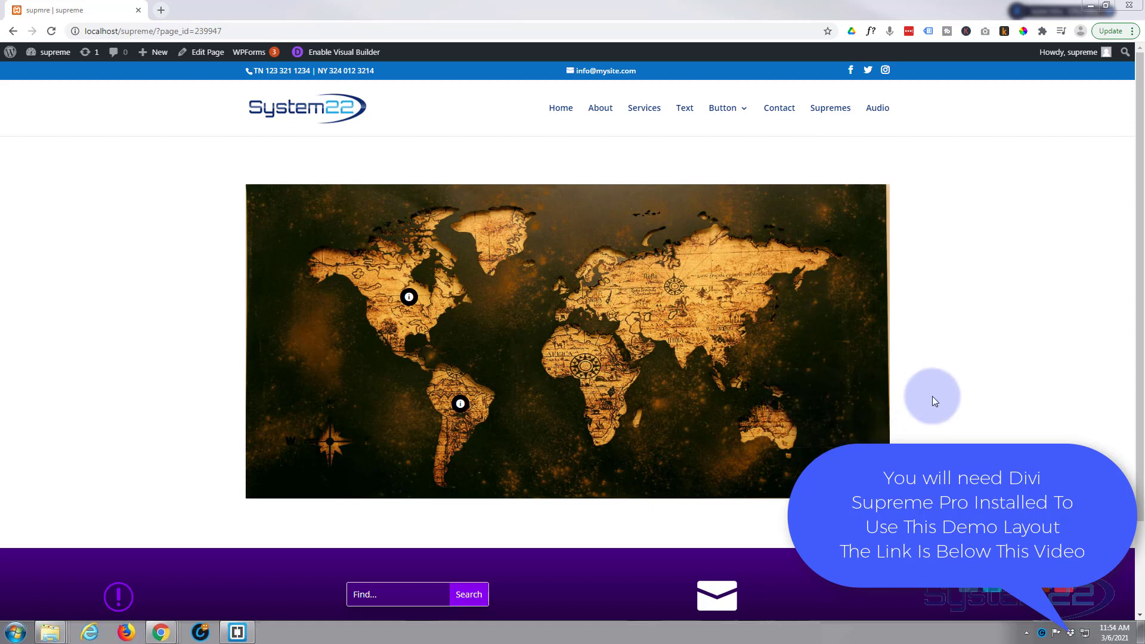
pyautogui.click(338, 54)
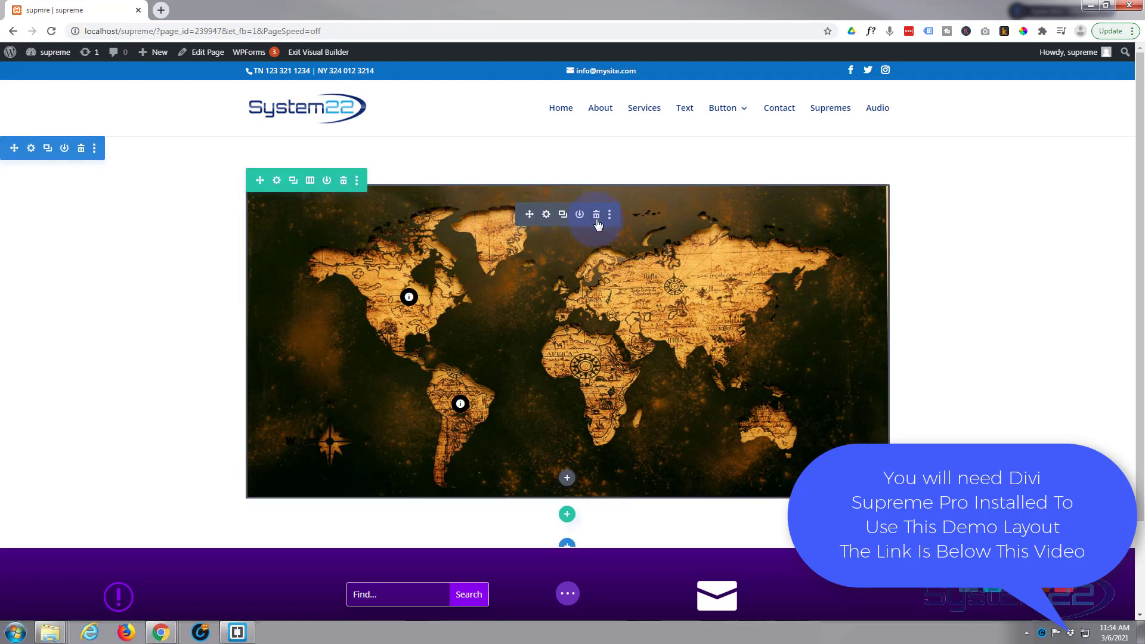
pyautogui.click(596, 216)
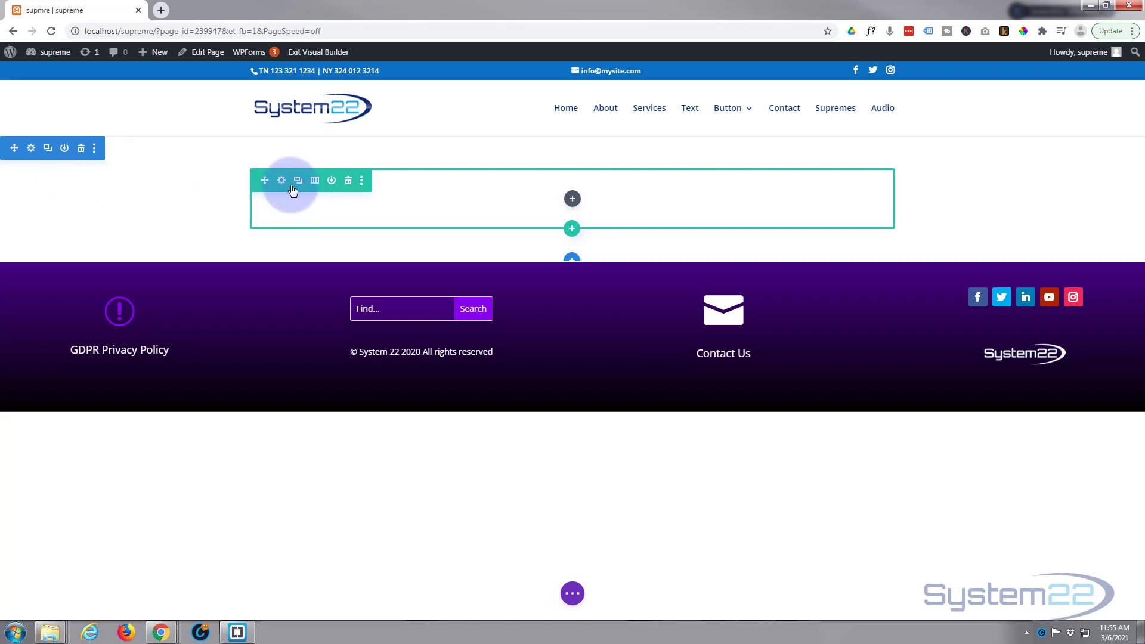
# Open the Insert Module list for the empty row and browse to the Supreme modules.
pyautogui.click(573, 200)
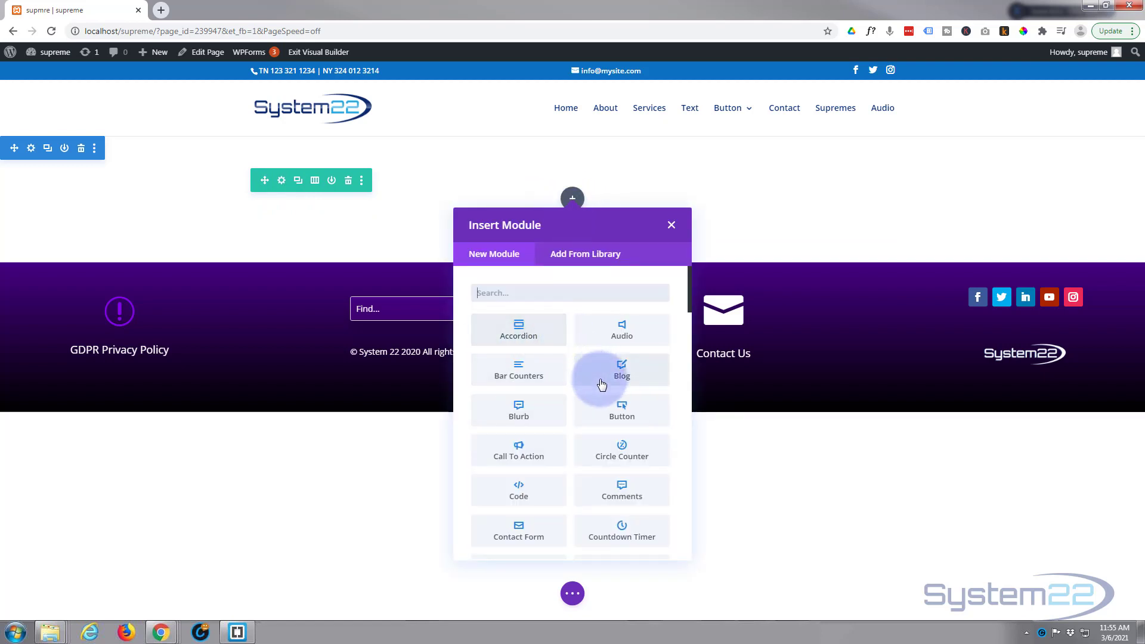
pyautogui.scroll(-2, 543, 441)
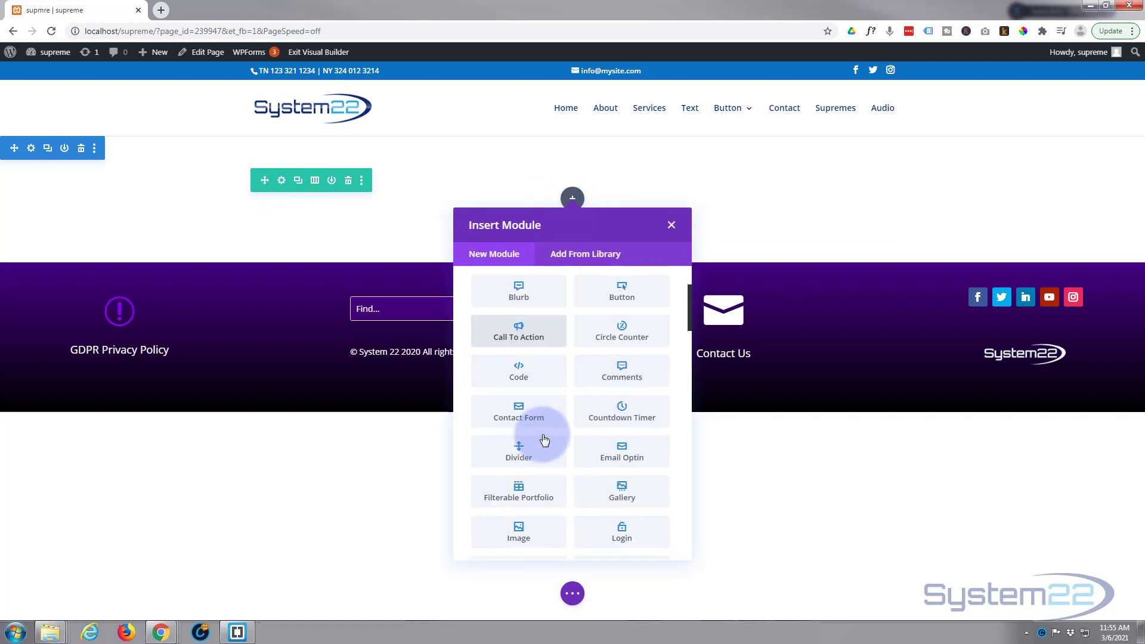
pyautogui.scroll(-6, 544, 439)
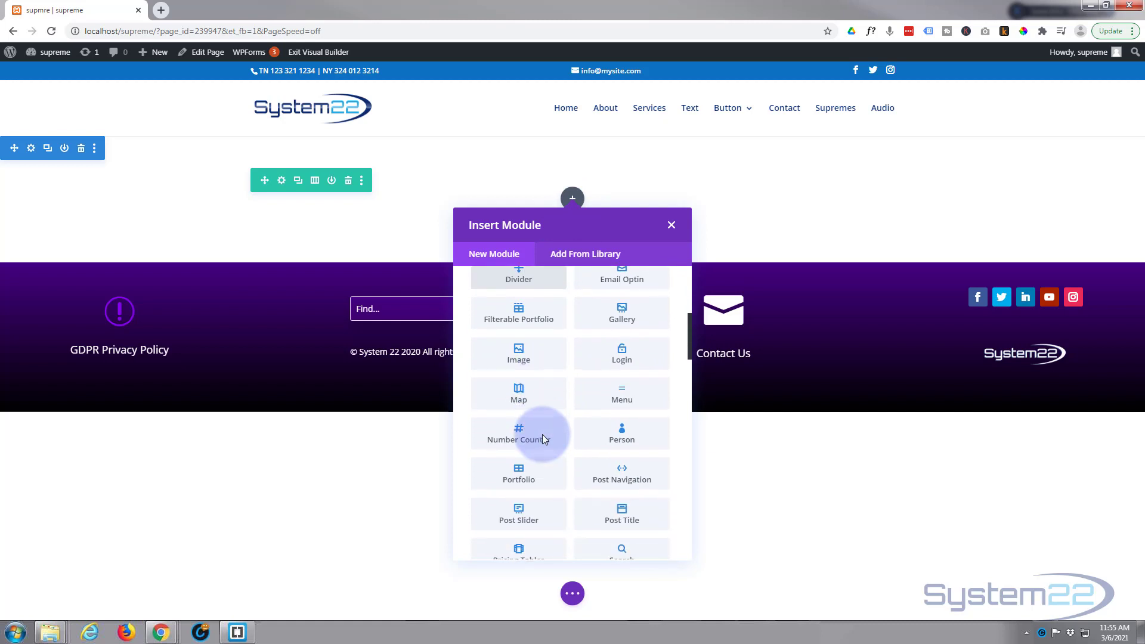
pyautogui.scroll(-2, 542, 435)
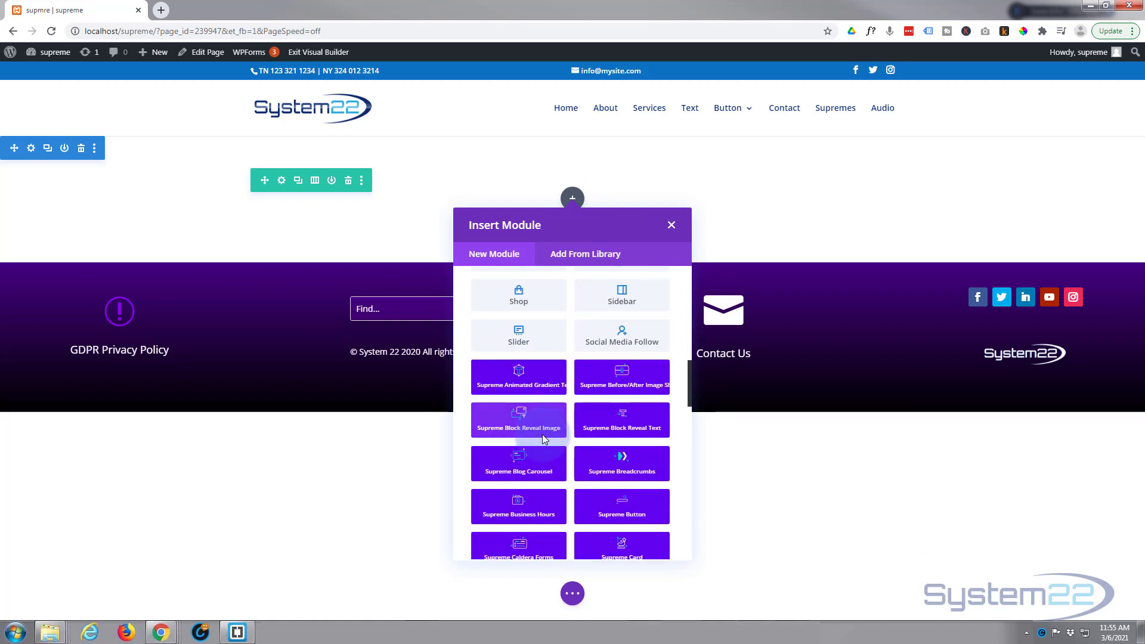
pyautogui.scroll(-5, 517, 436)
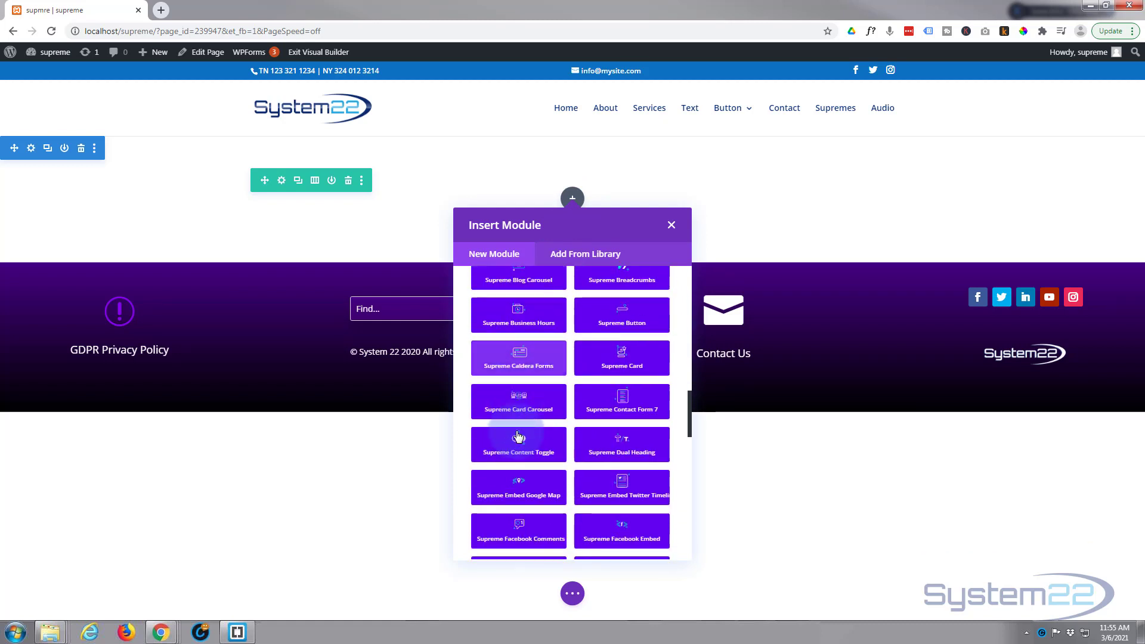
pyautogui.scroll(-5, 518, 436)
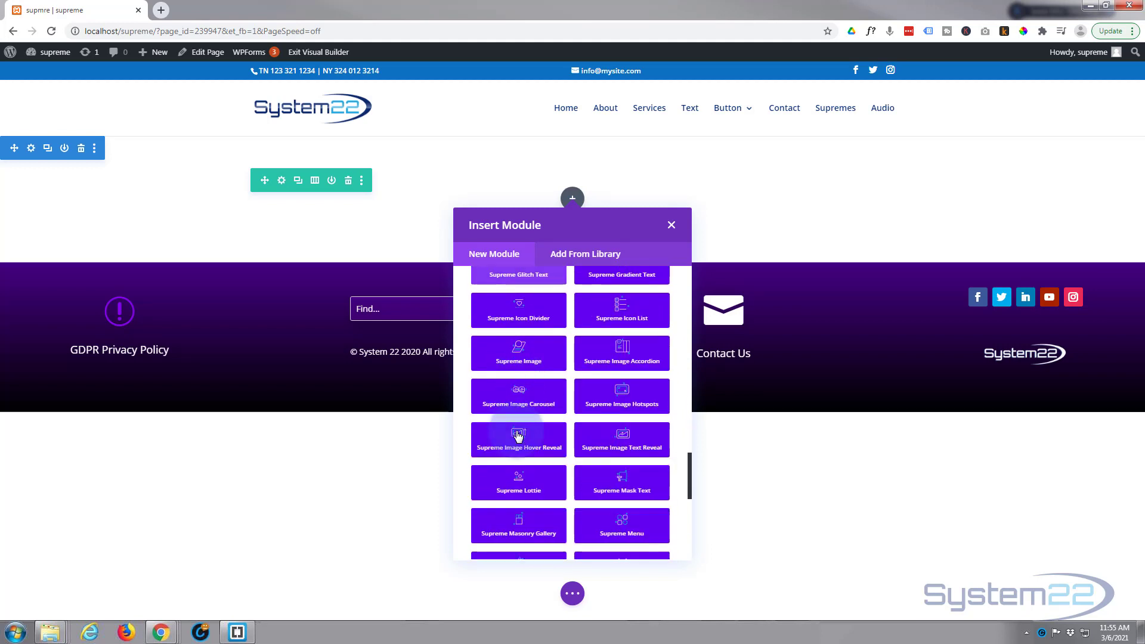
pyautogui.scroll(-3, 517, 436)
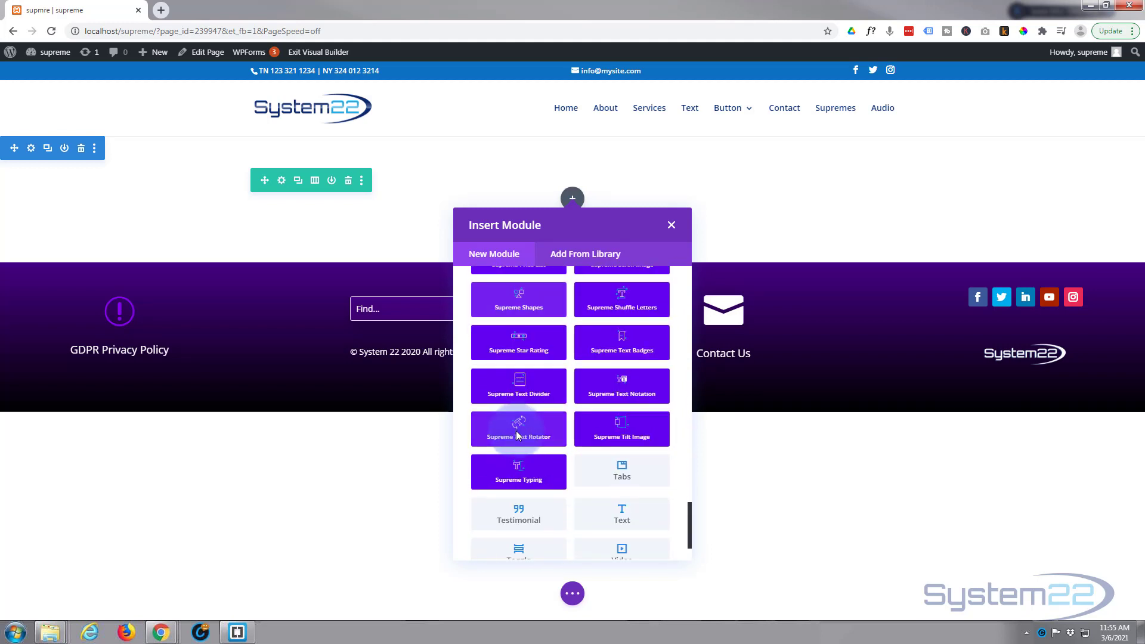
pyautogui.click(516, 430)
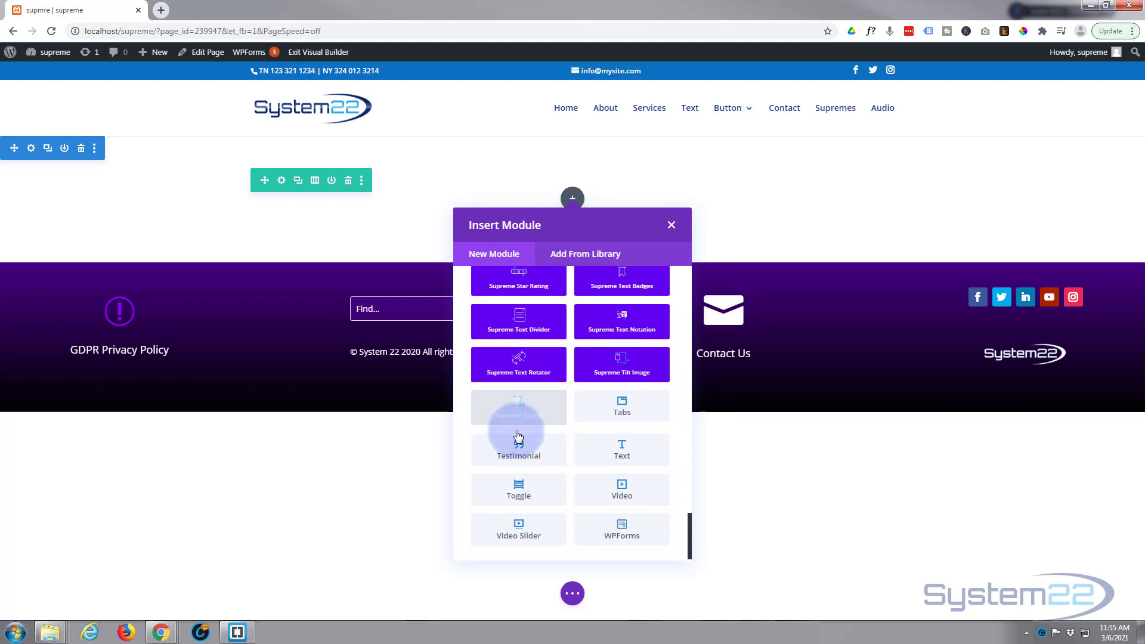
pyautogui.scroll(3, 517, 432)
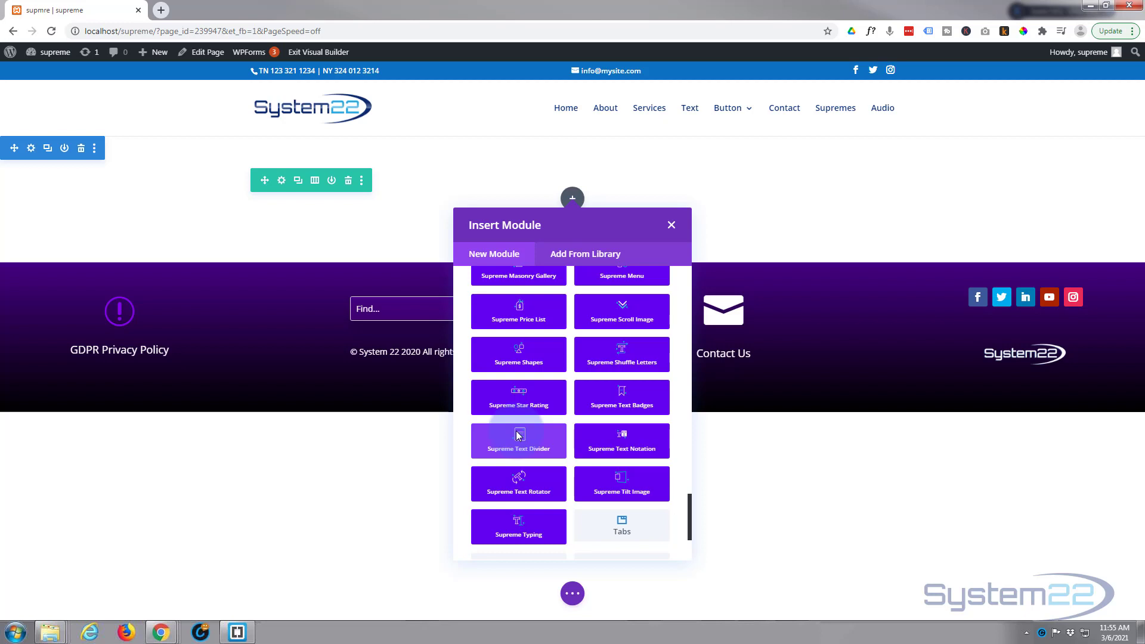
pyautogui.scroll(6, 518, 434)
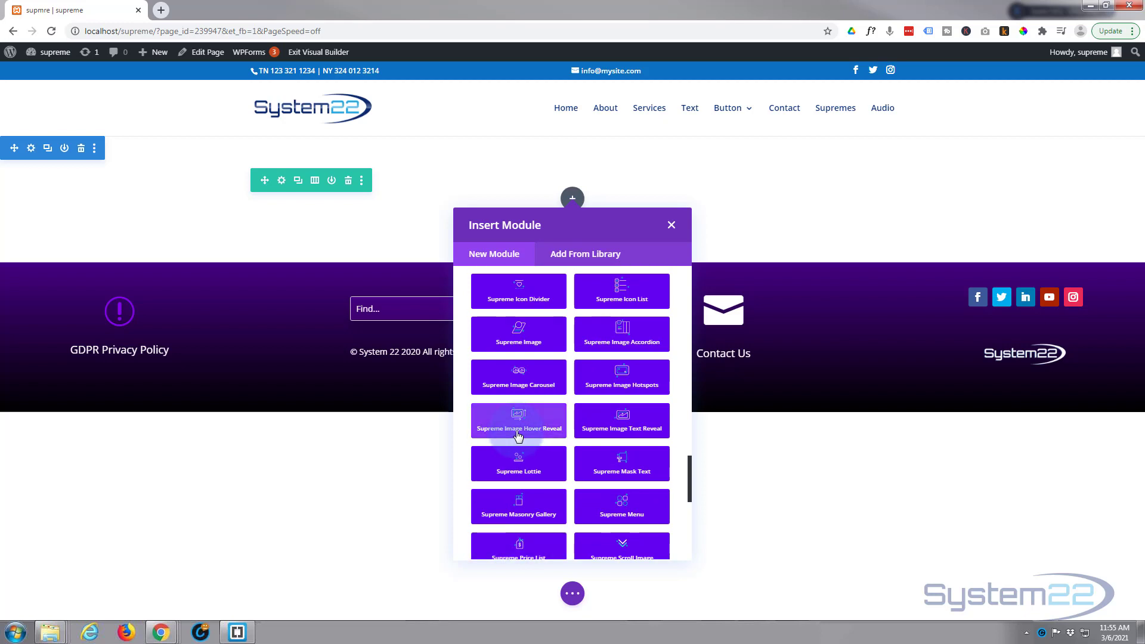
# Insert a Supreme Image Hotspots module into the row.
pyautogui.click(623, 376)
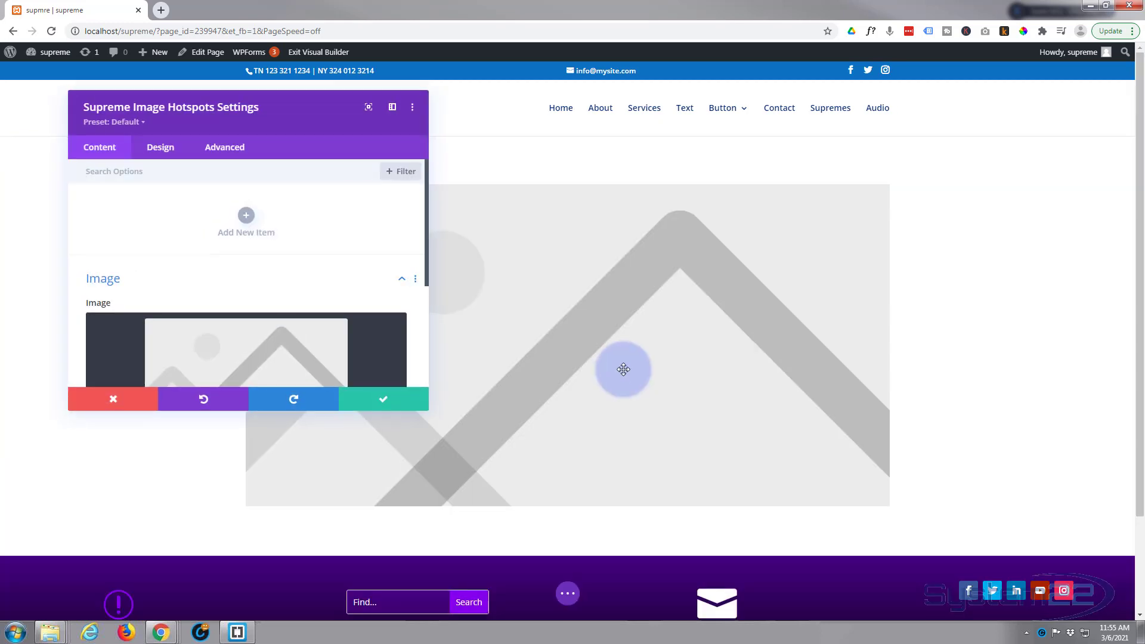
pyautogui.scroll(-2, 316, 232)
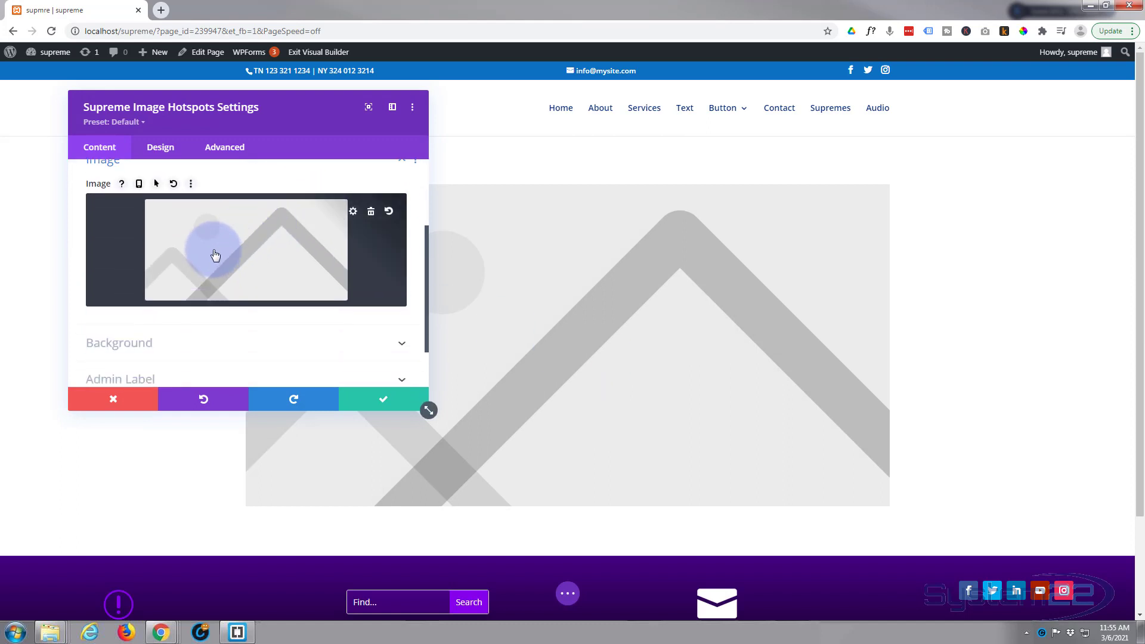
pyautogui.scroll(2, 268, 248)
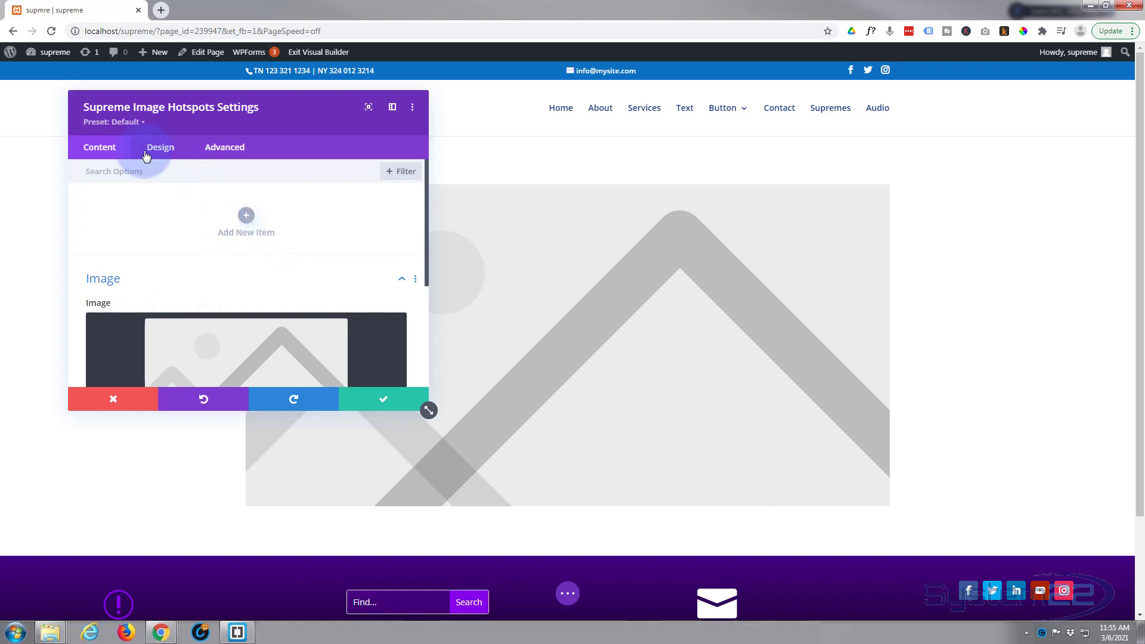
pyautogui.scroll(-2, 189, 295)
# Set the world map photo from the Media Library as the module image.
pyautogui.click(204, 280)
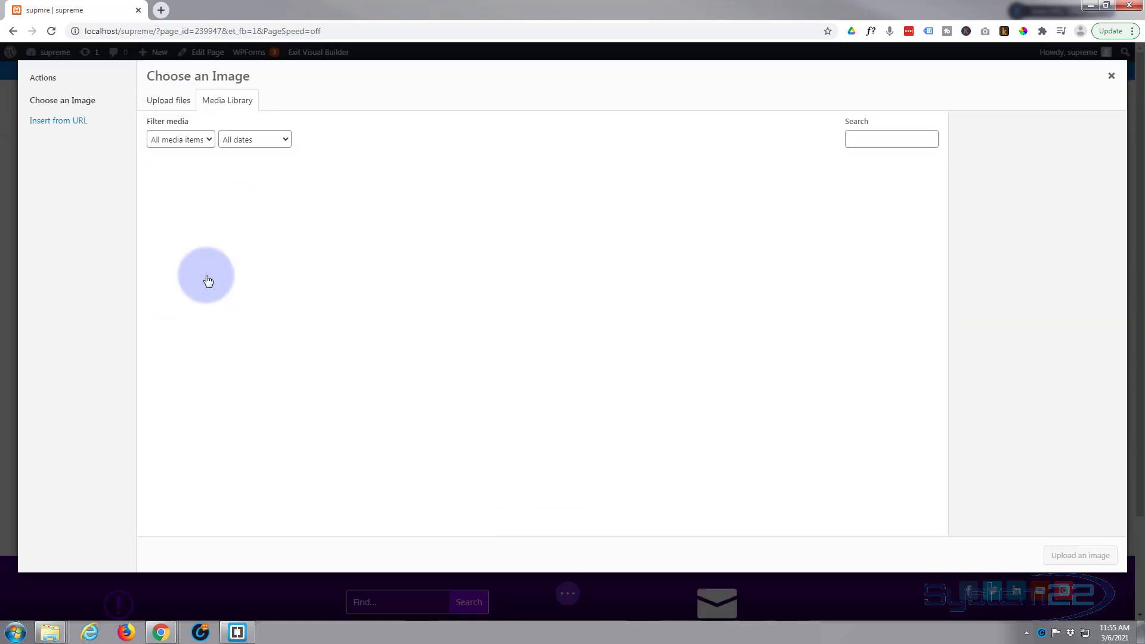
pyautogui.click(356, 209)
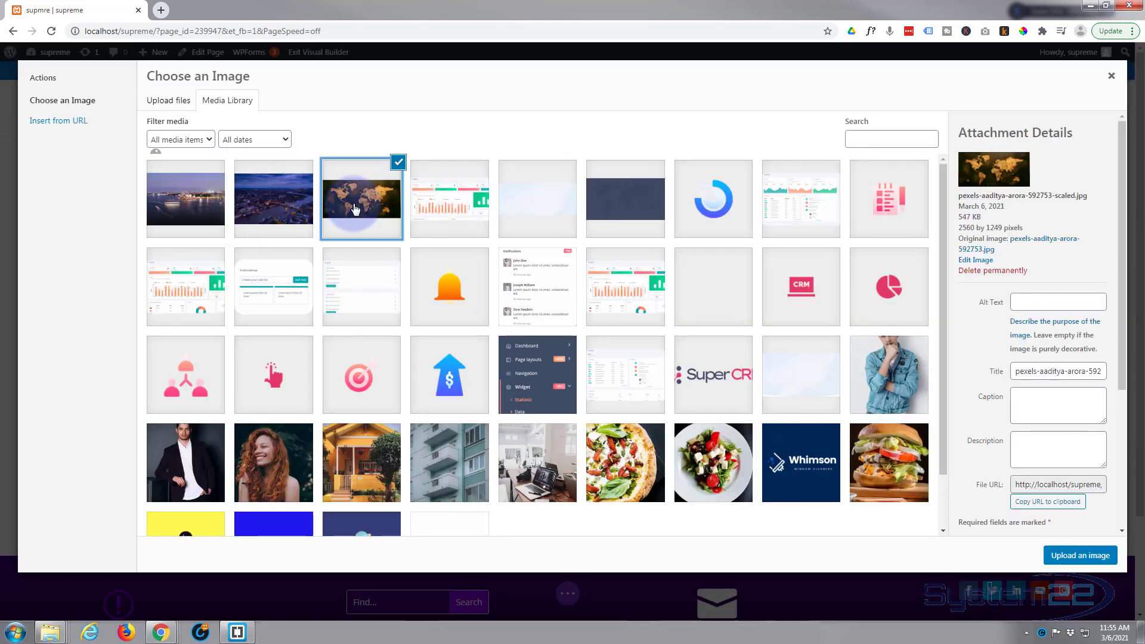
pyautogui.click(1100, 563)
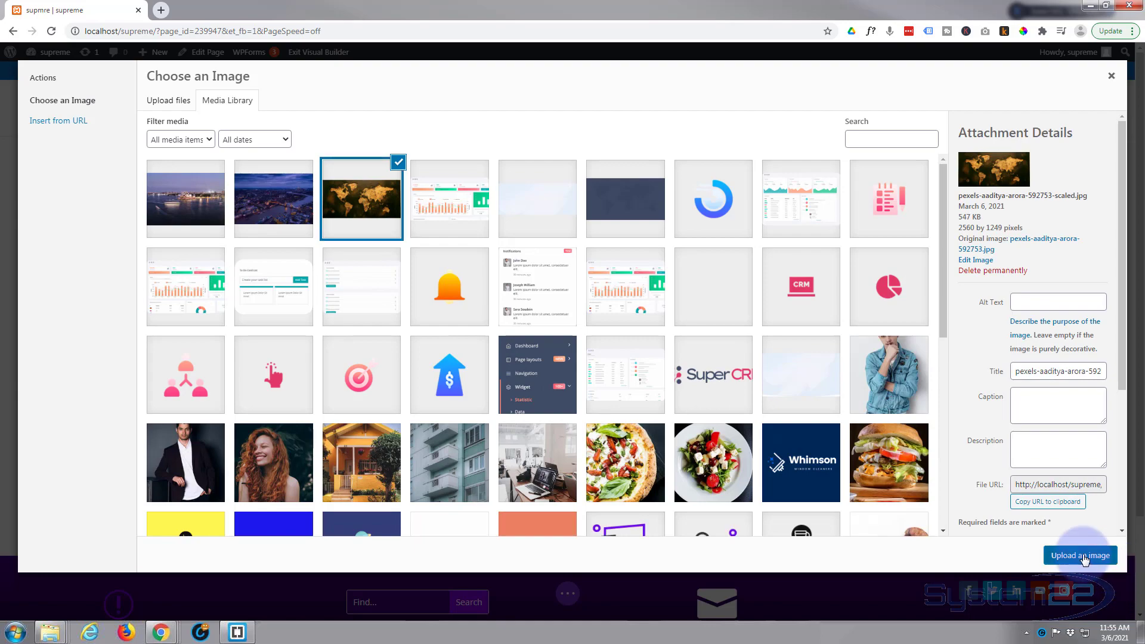
pyautogui.click(1084, 560)
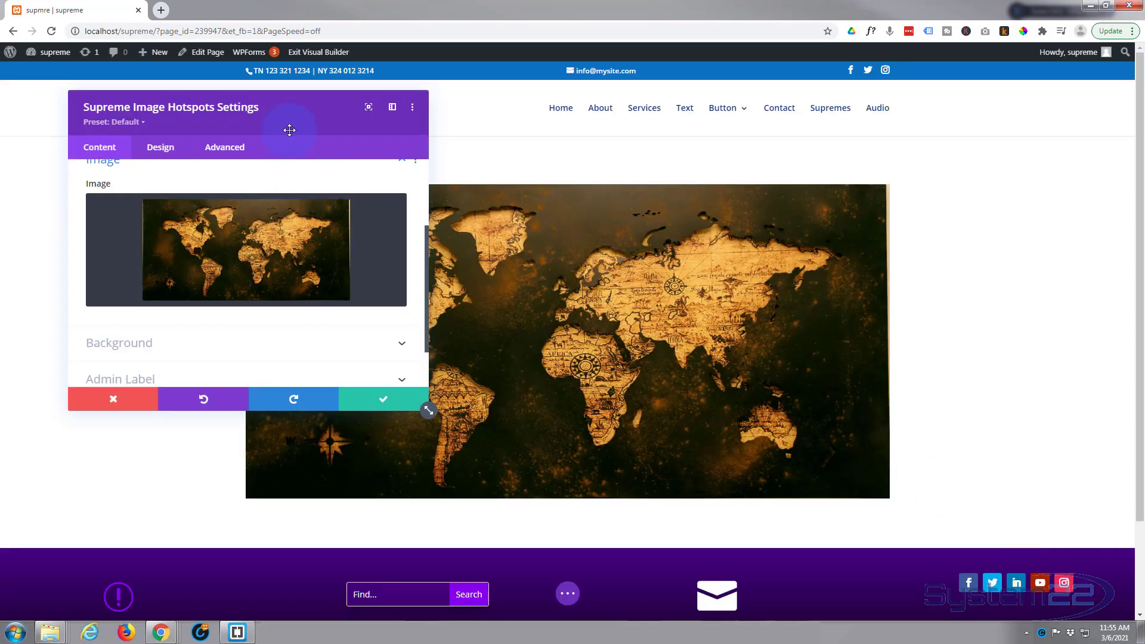
pyautogui.moveTo(287, 108); pyautogui.dragTo(871, 157)
pyautogui.scroll(2, 779, 394)
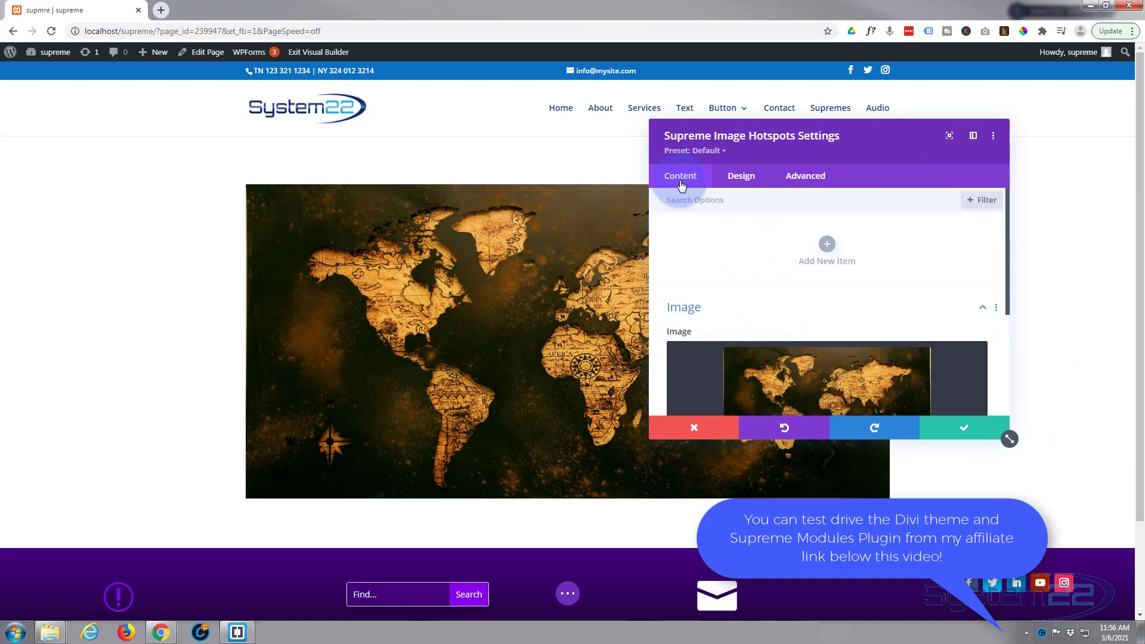
# Add a hotspot item whose tooltip reads 'Nort America Poulation 544 Million'.
pyautogui.click(825, 244)
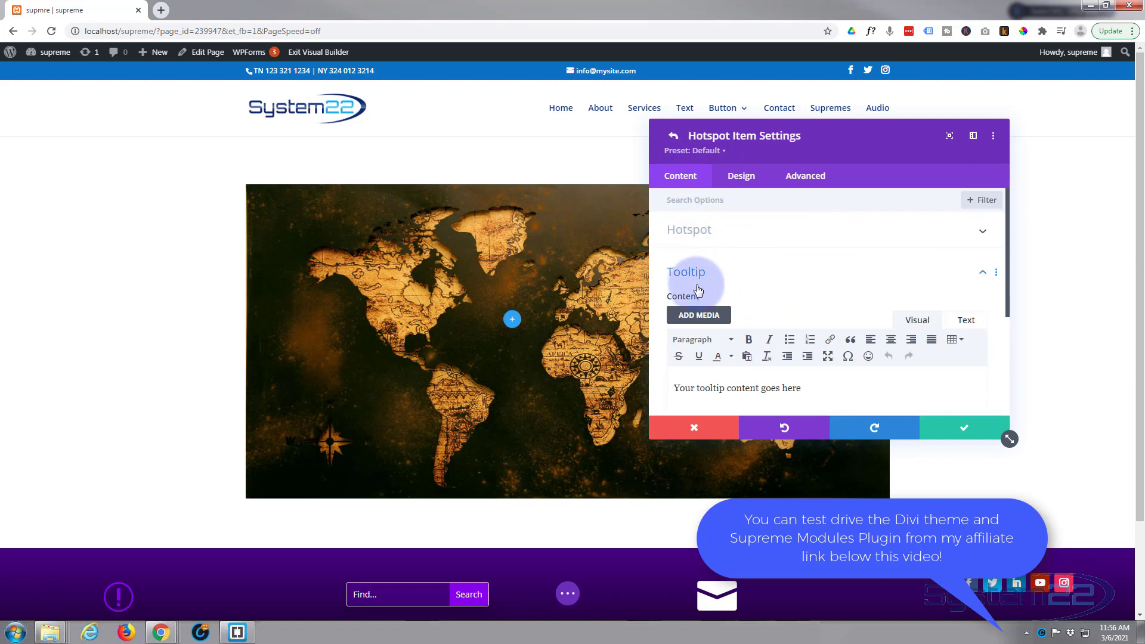
pyautogui.click(804, 388)
pyautogui.tripleClick(756, 391)
pyautogui.write('N')
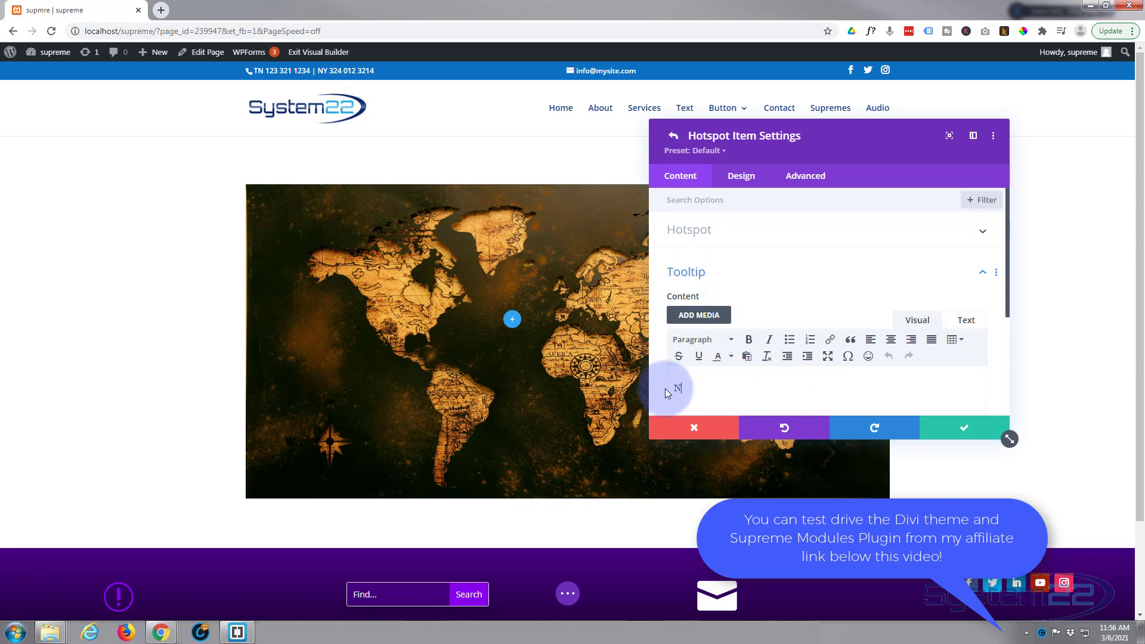
pyautogui.write('ort America Pou')
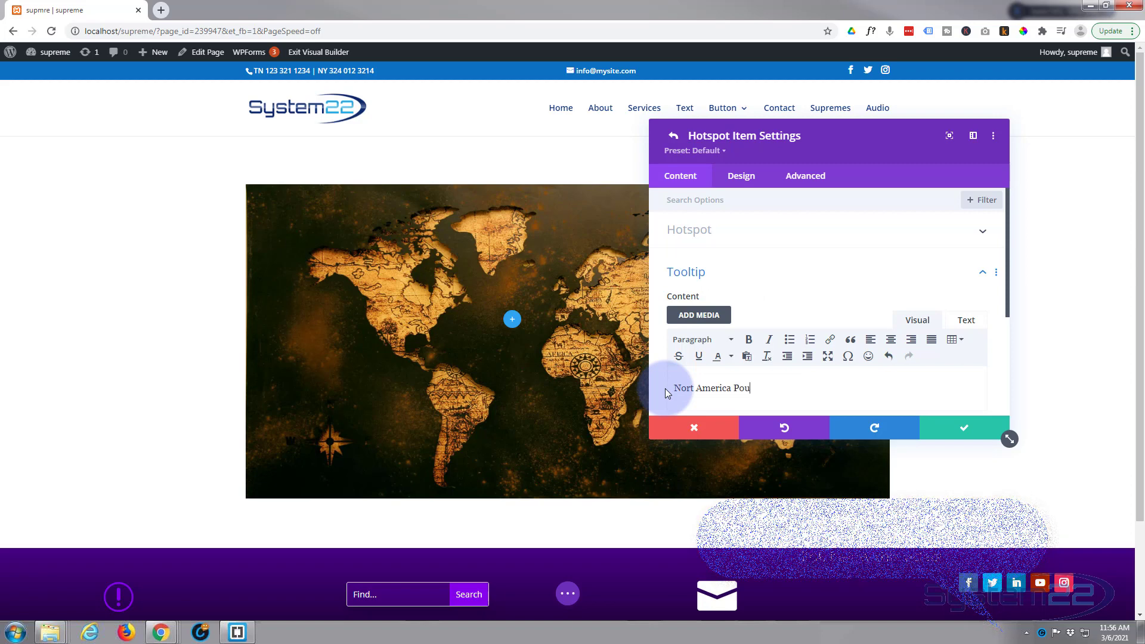
pyautogui.write('lation 544')
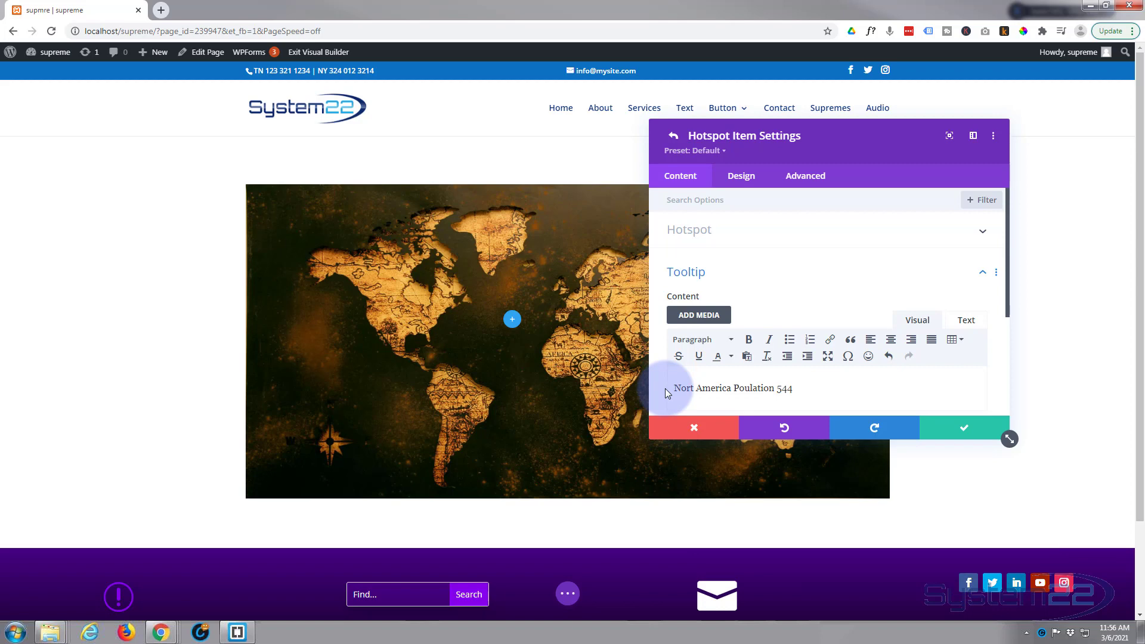
pyautogui.click(809, 389)
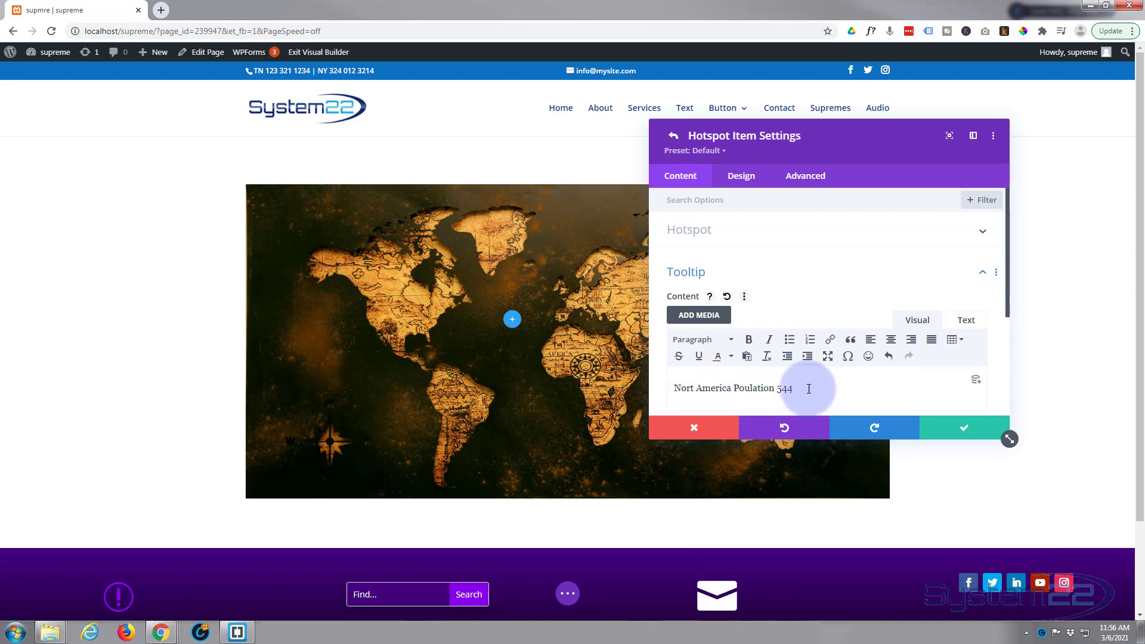
pyautogui.write('Million')
pyautogui.moveTo(511, 321)
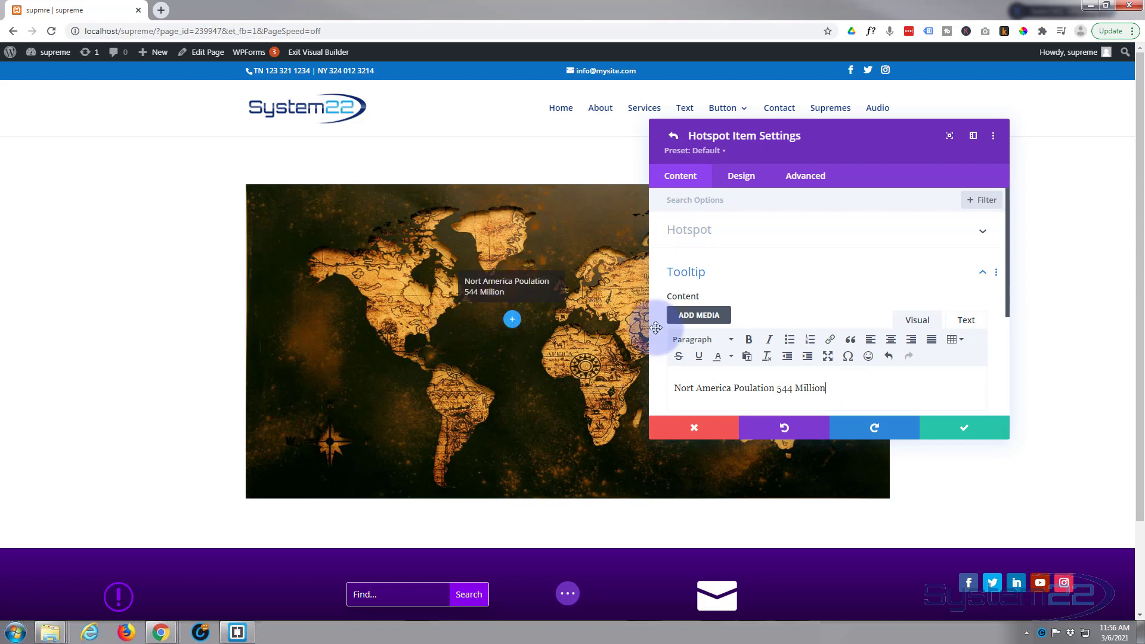
pyautogui.scroll(-2, 881, 320)
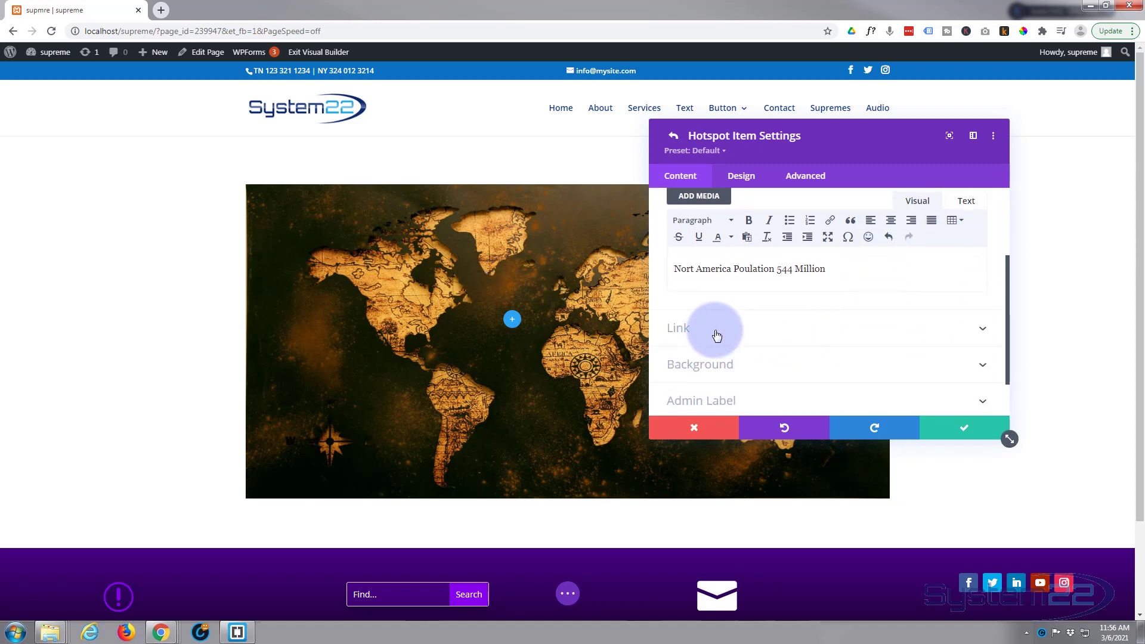
# Keep the hotspot link opening in the same window and make its background black.
pyautogui.click(733, 331)
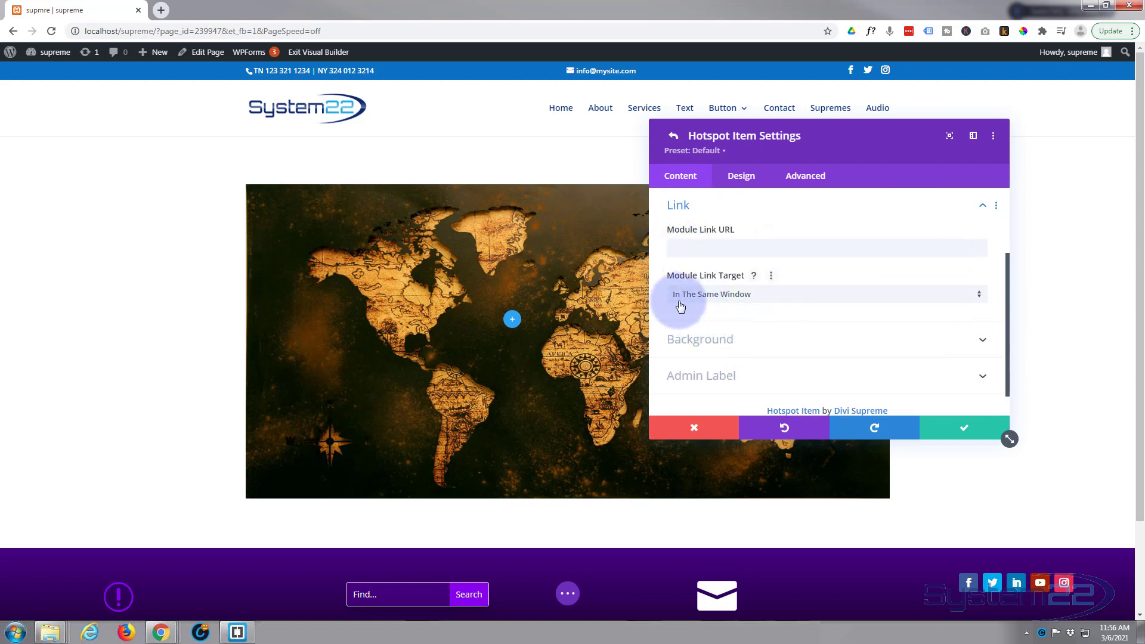
pyautogui.click(761, 301)
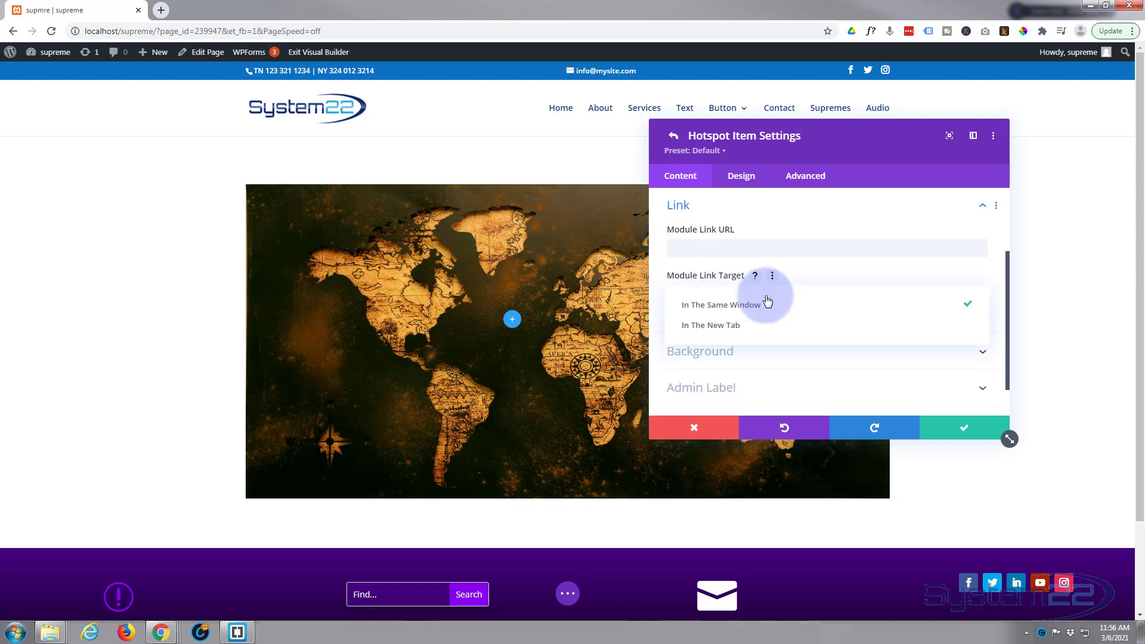
pyautogui.click(659, 302)
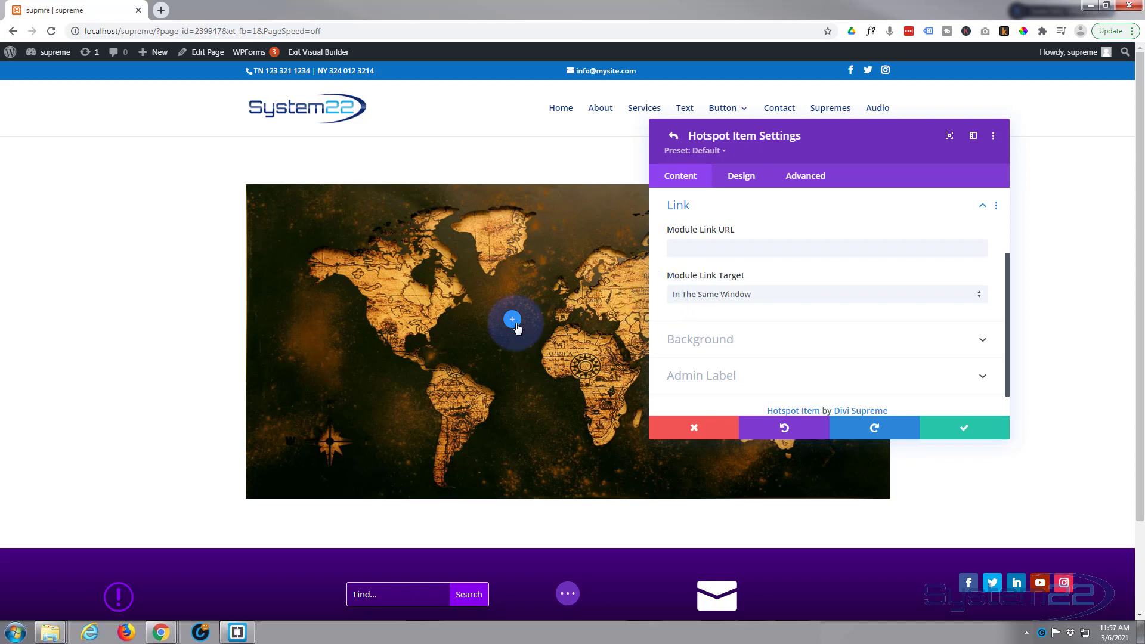
pyautogui.click(750, 342)
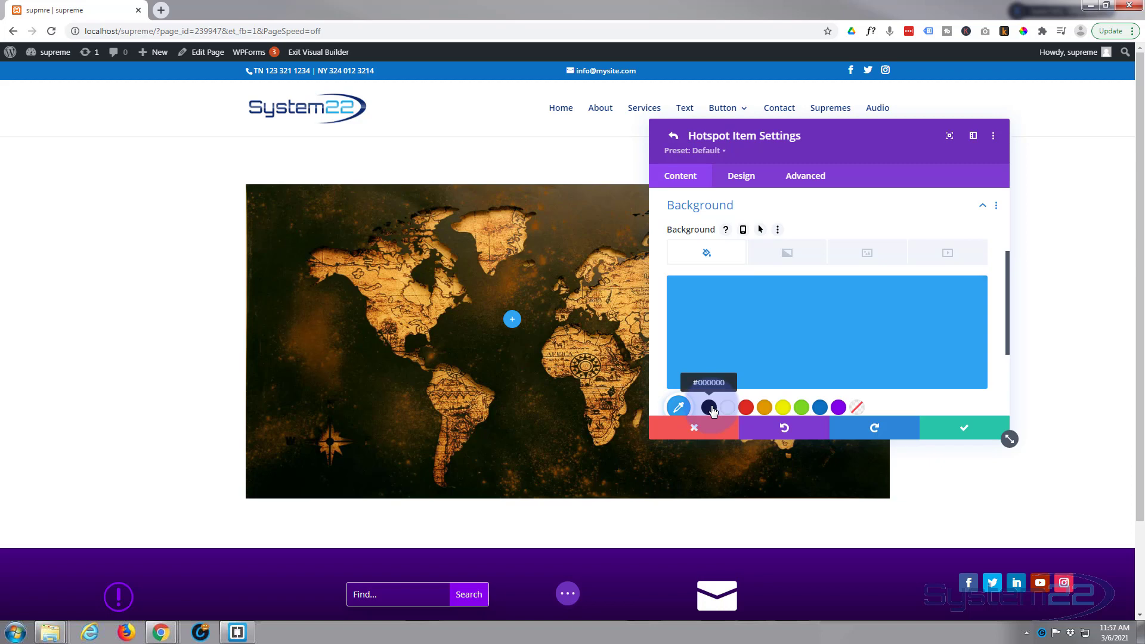
pyautogui.click(709, 407)
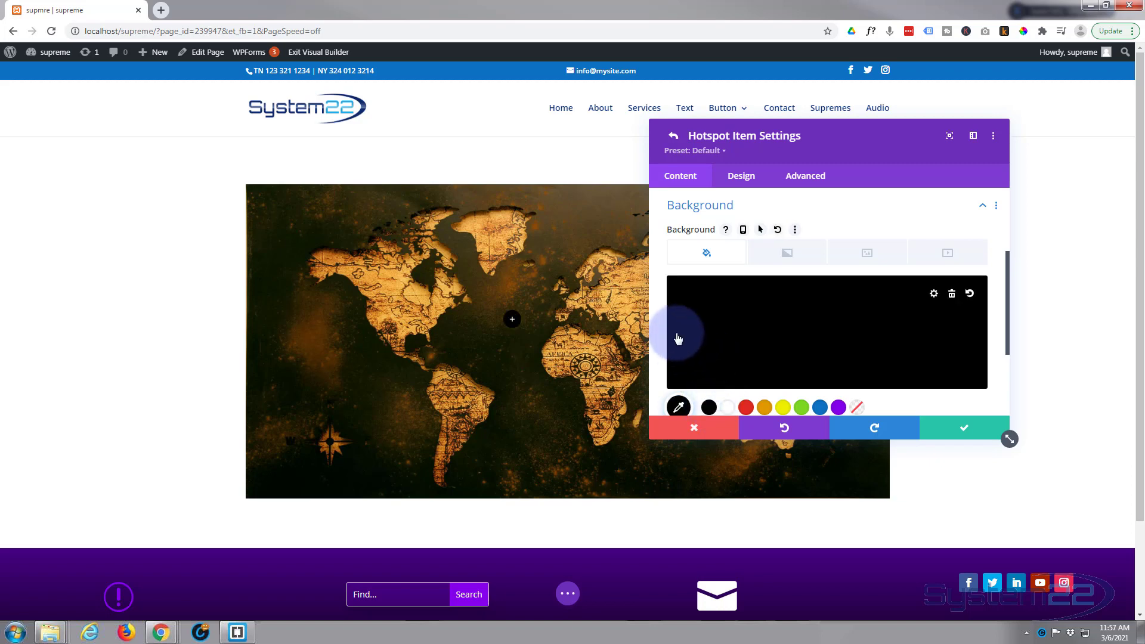
# Keep the hotspot type as Icon and switch its marker to the info icon.
pyautogui.click(744, 197)
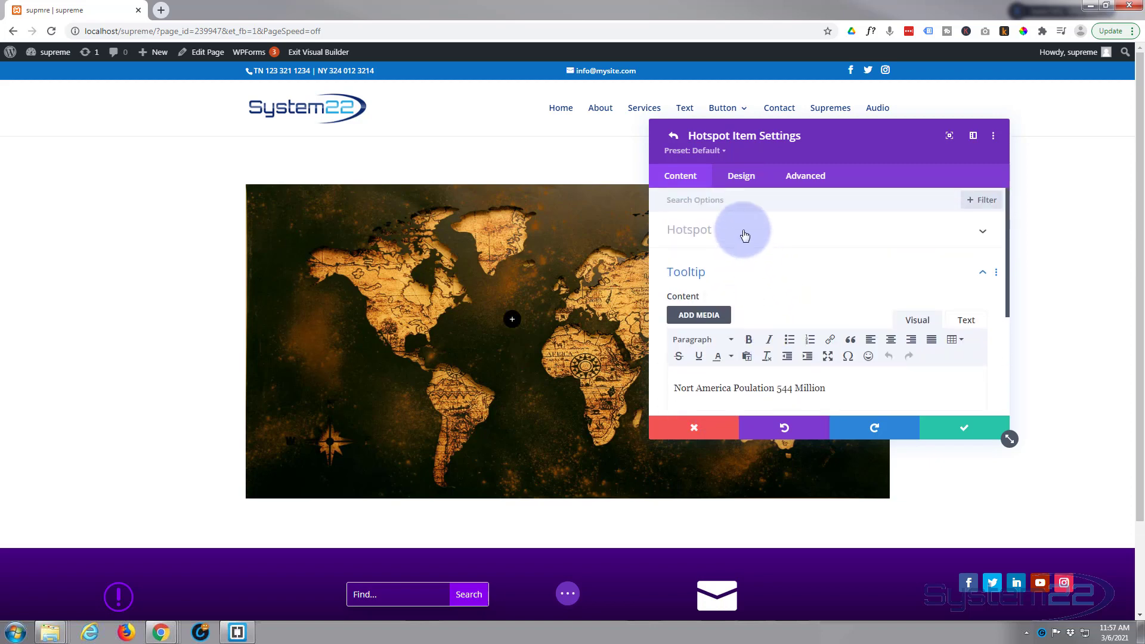
pyautogui.click(744, 233)
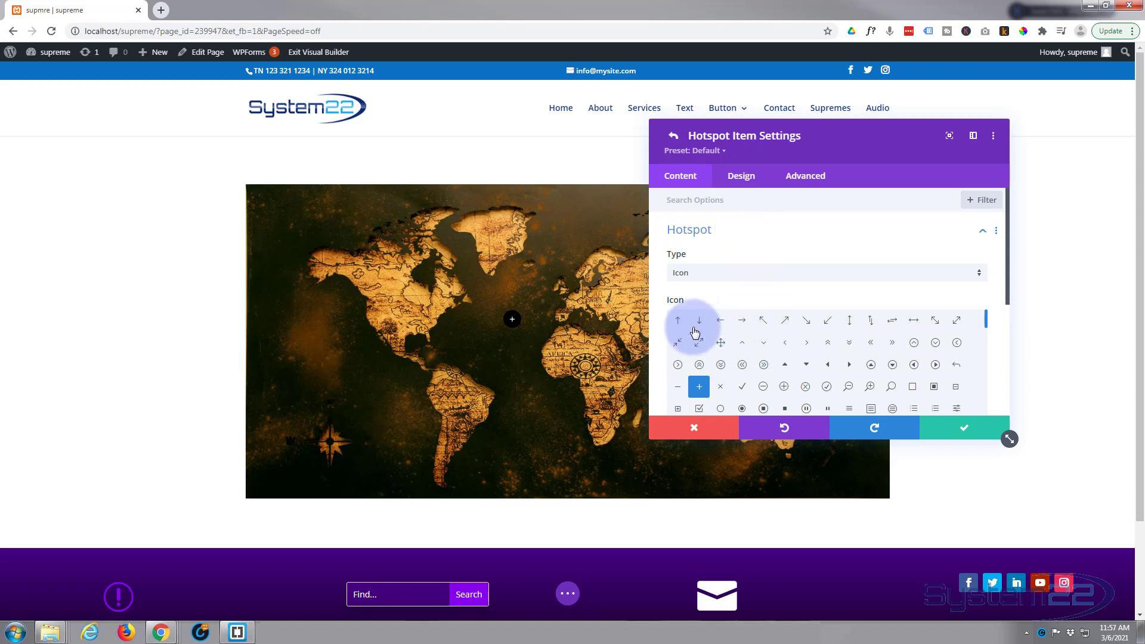
pyautogui.click(751, 277)
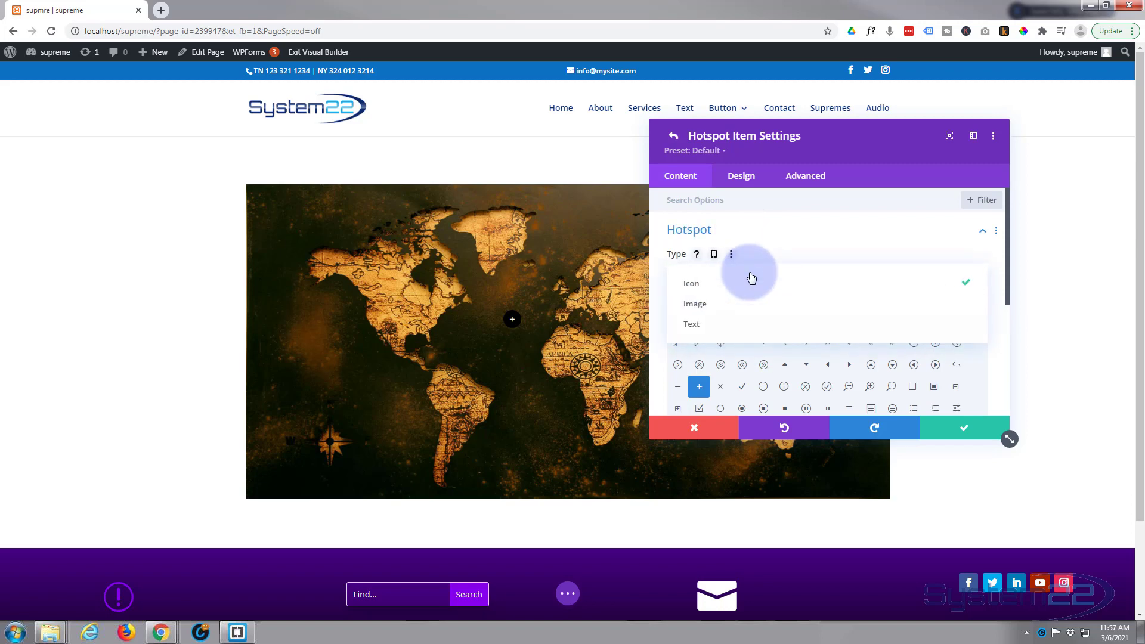
pyautogui.click(659, 237)
pyautogui.scroll(-2, 772, 291)
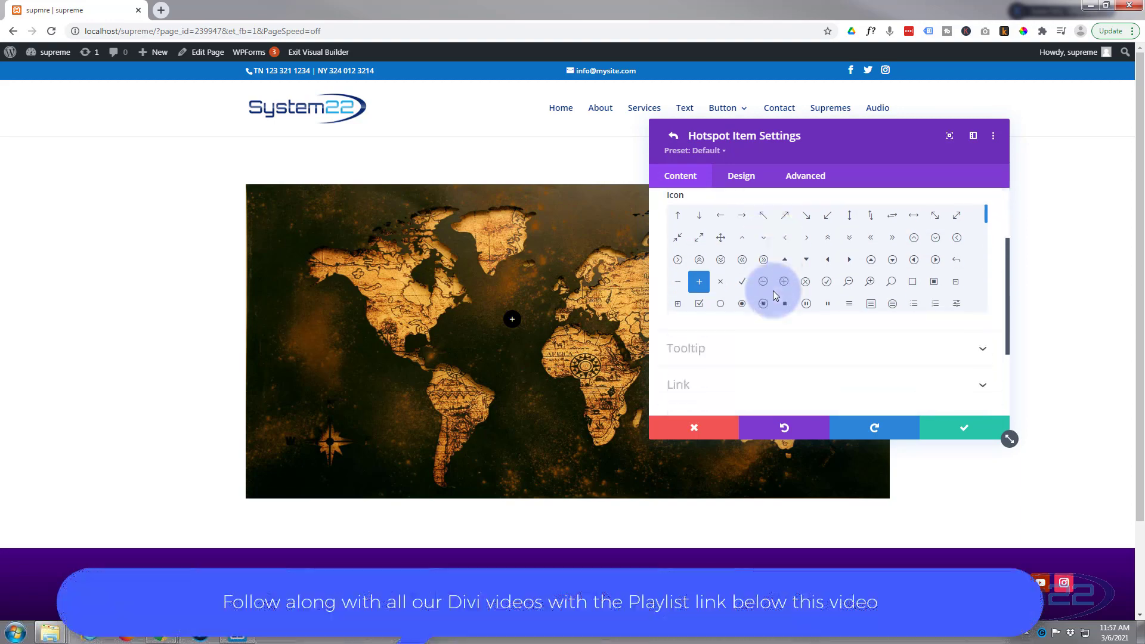
pyautogui.scroll(-5, 781, 268)
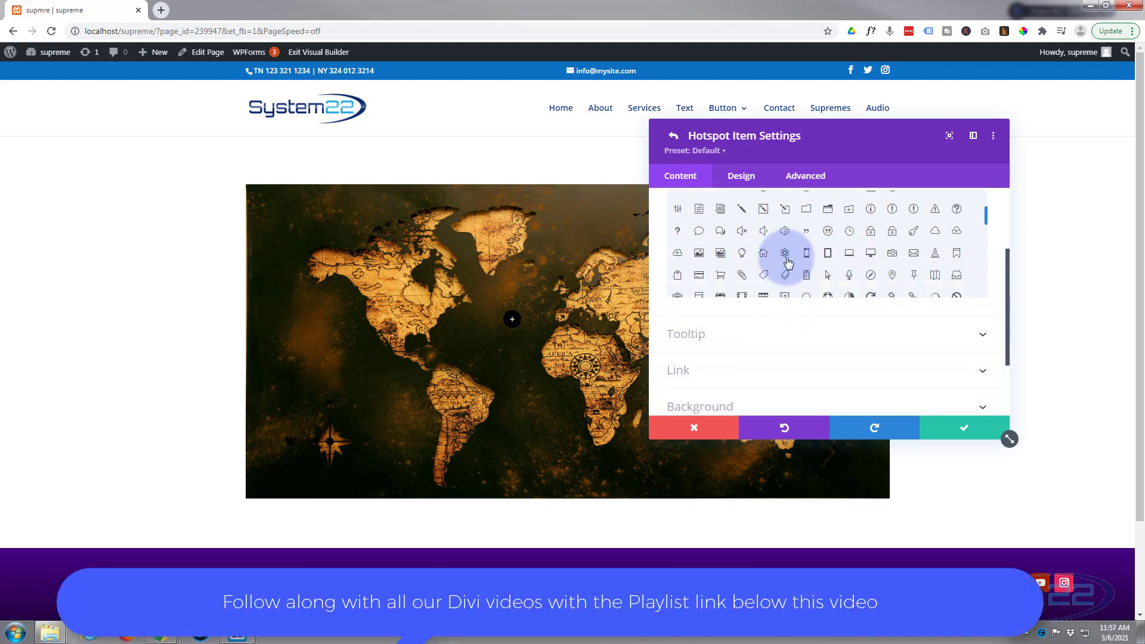
pyautogui.scroll(-5, 787, 263)
pyautogui.scroll(-2, 787, 263)
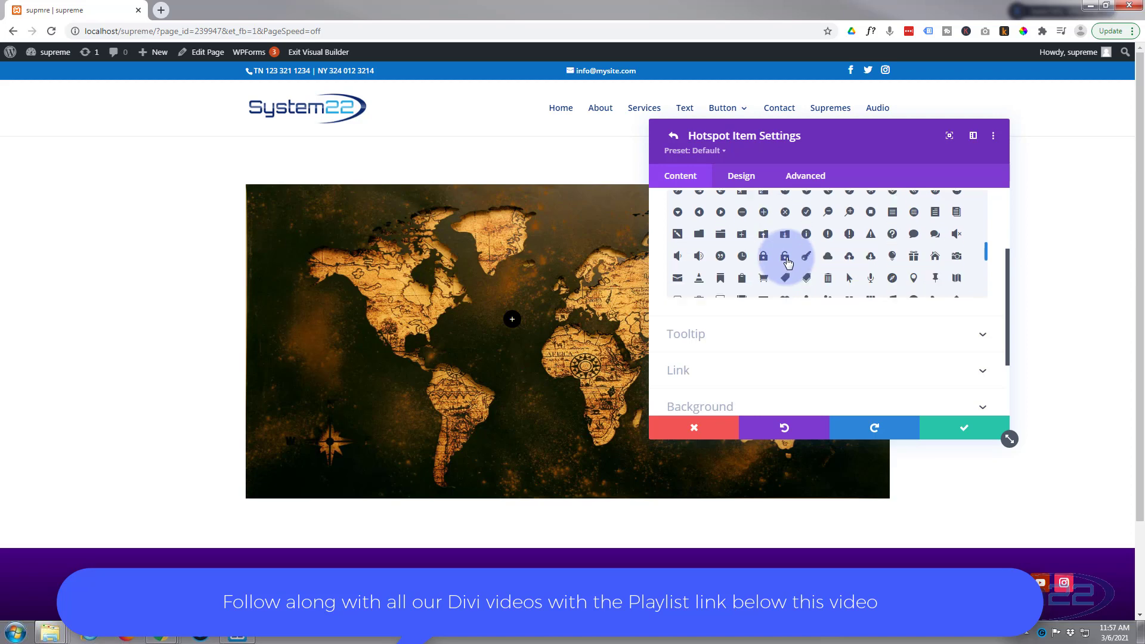
pyautogui.click(807, 235)
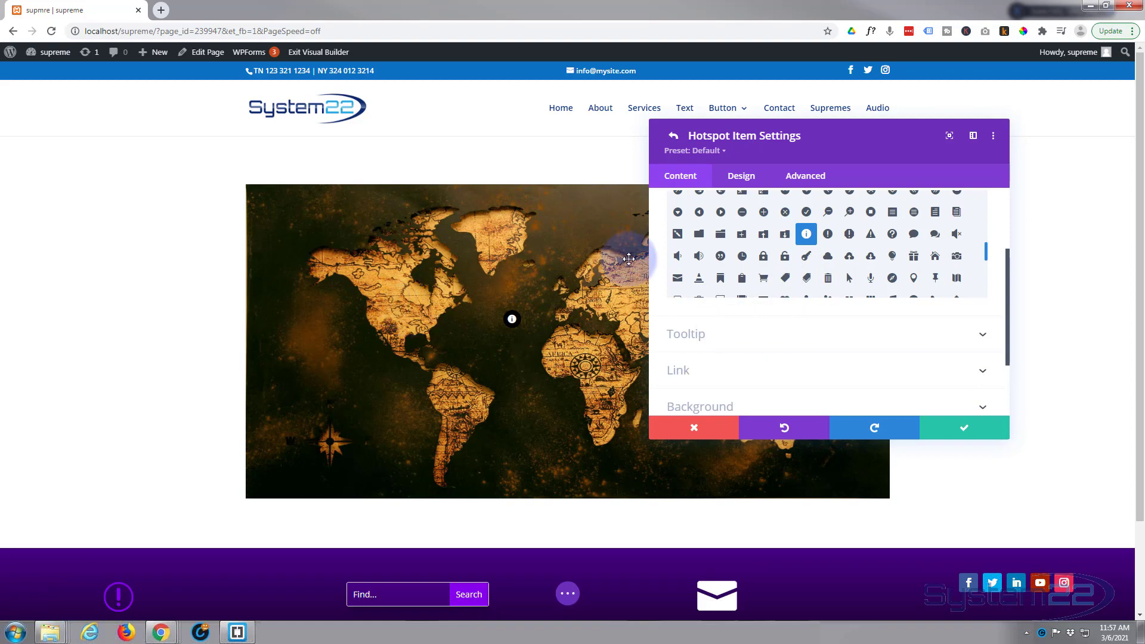
# Position the info hotspot at 24% left and 37% top, save it, and duplicate it.
pyautogui.click(742, 177)
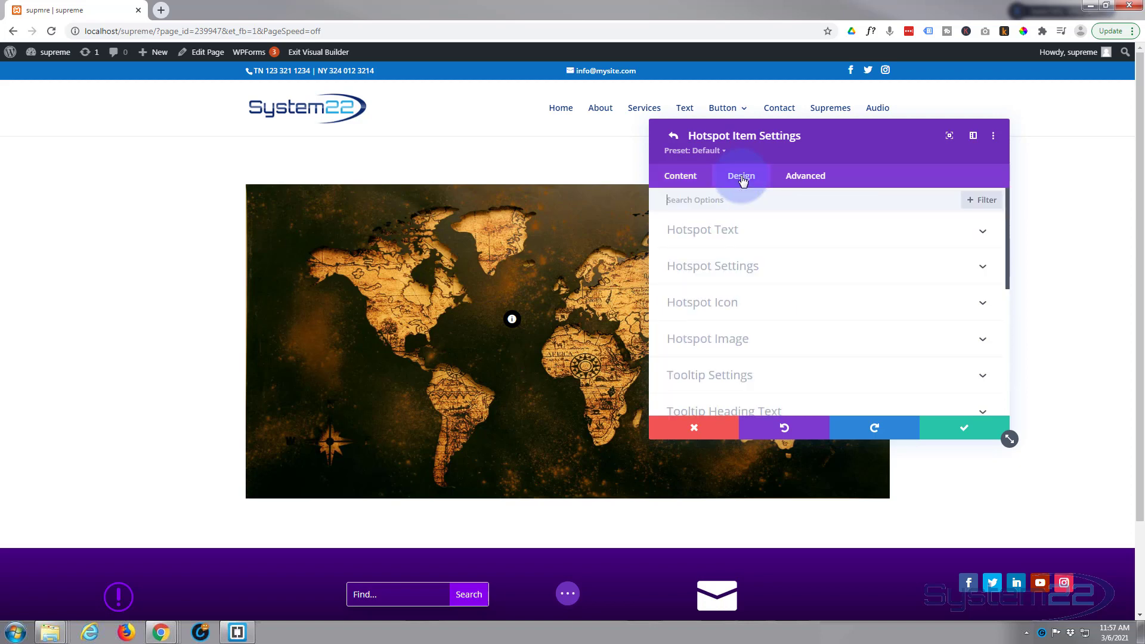
pyautogui.click(786, 267)
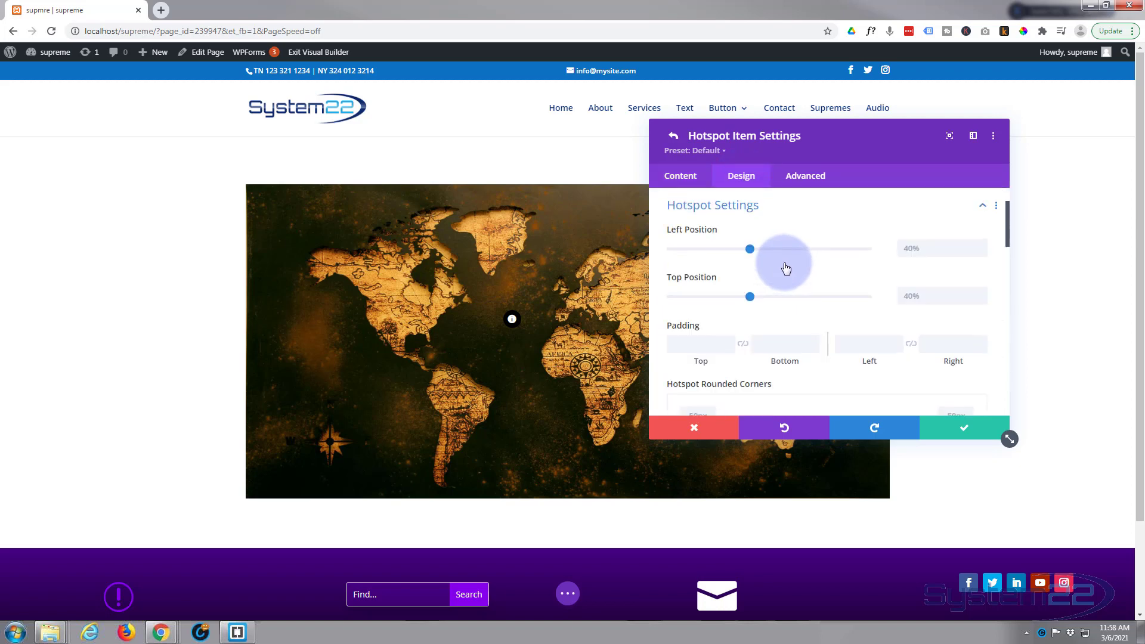
pyautogui.moveTo(750, 249); pyautogui.dragTo(723, 253)
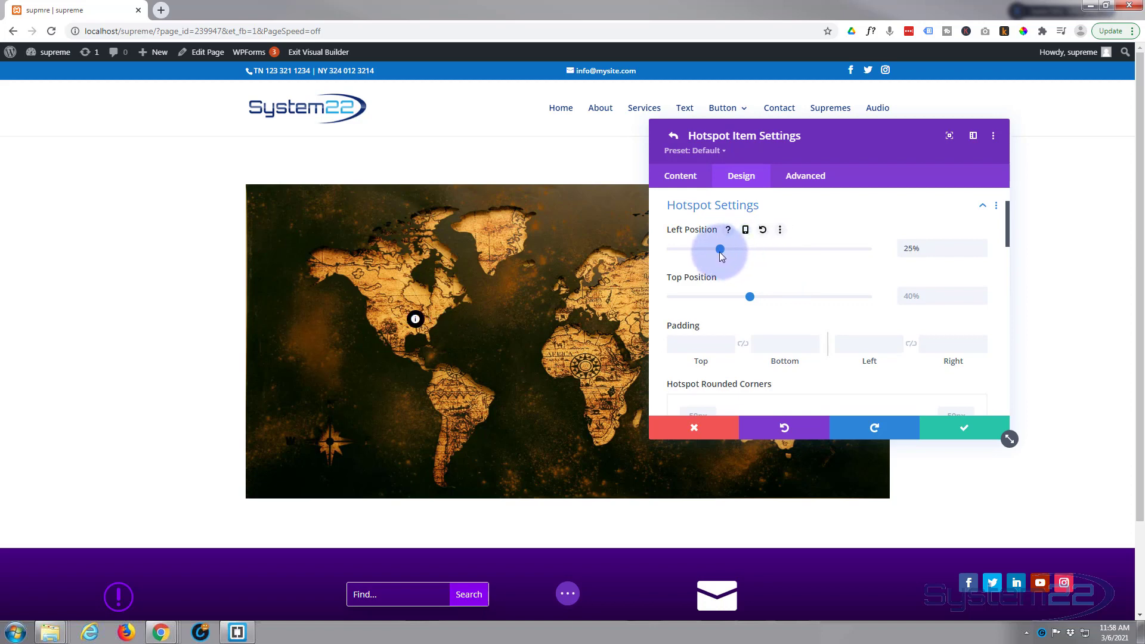
pyautogui.moveTo(719, 253); pyautogui.dragTo(719, 253)
pyautogui.moveTo(750, 297); pyautogui.dragTo(744, 297)
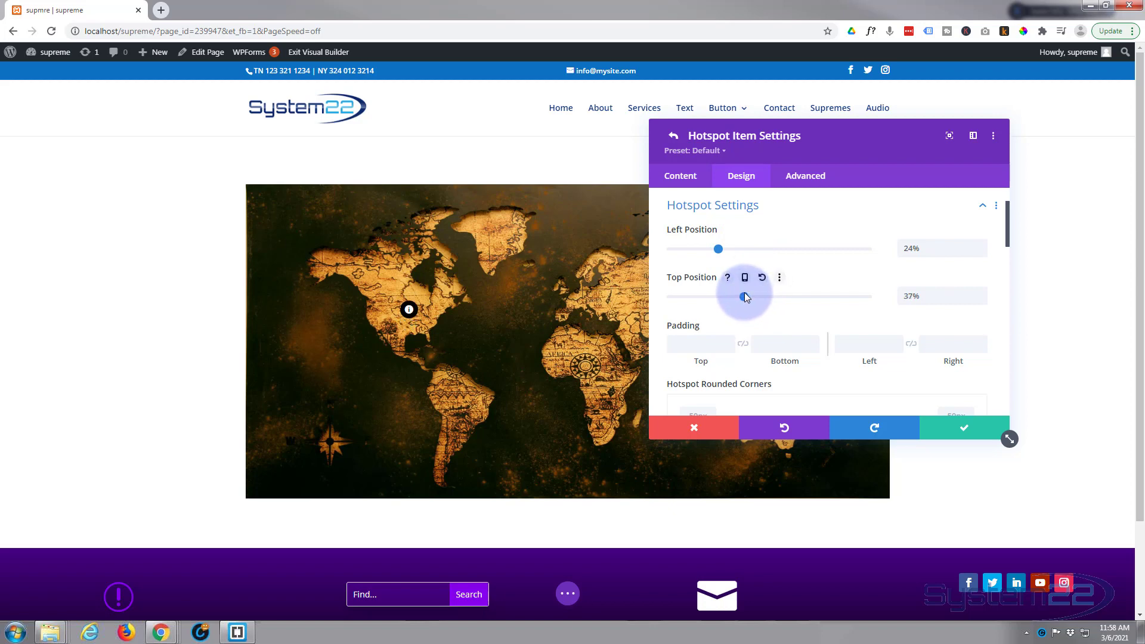
pyautogui.moveTo(416, 314)
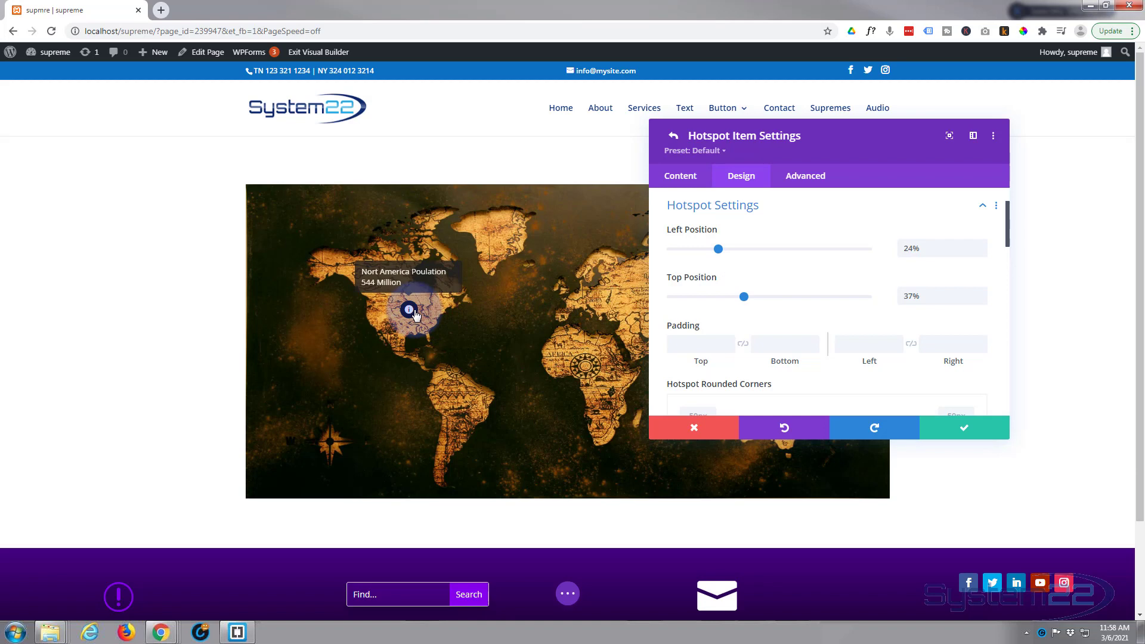
pyautogui.click(969, 431)
pyautogui.click(692, 241)
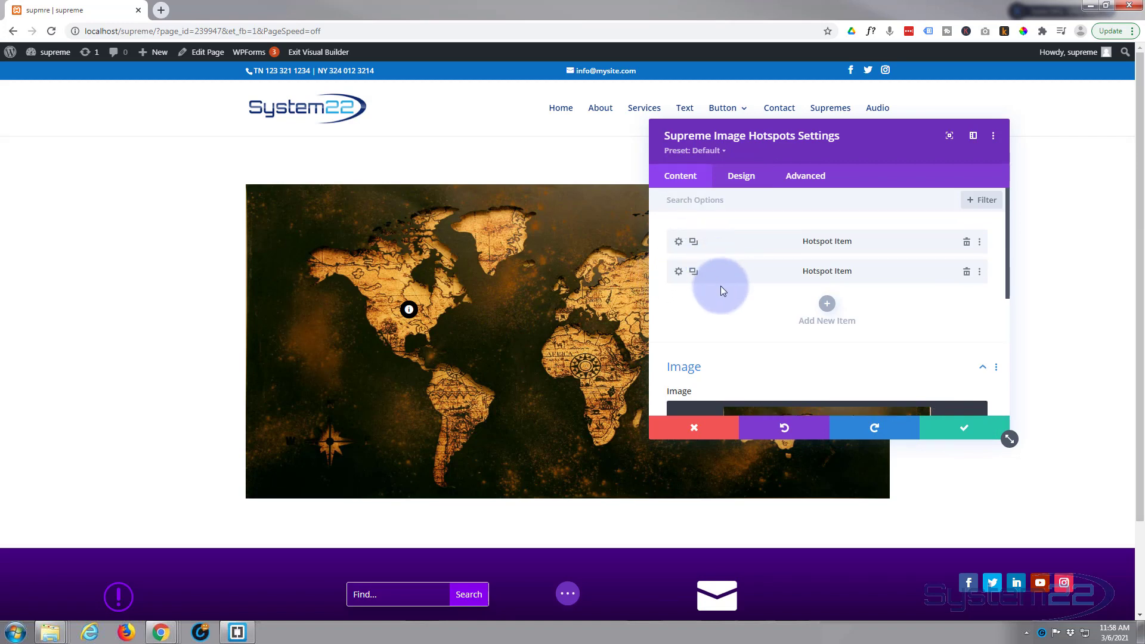
# Change the duplicate hotspot's tooltip to 'South America Poulation 422 Million'.
pyautogui.click(678, 273)
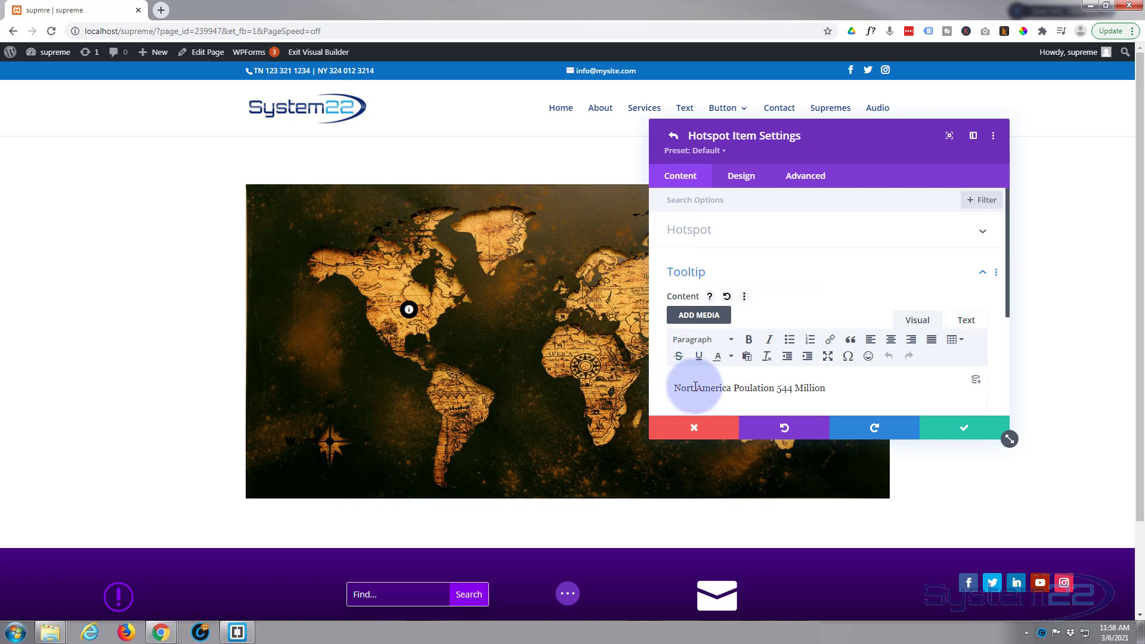
pyautogui.moveTo(694, 387); pyautogui.dragTo(660, 389)
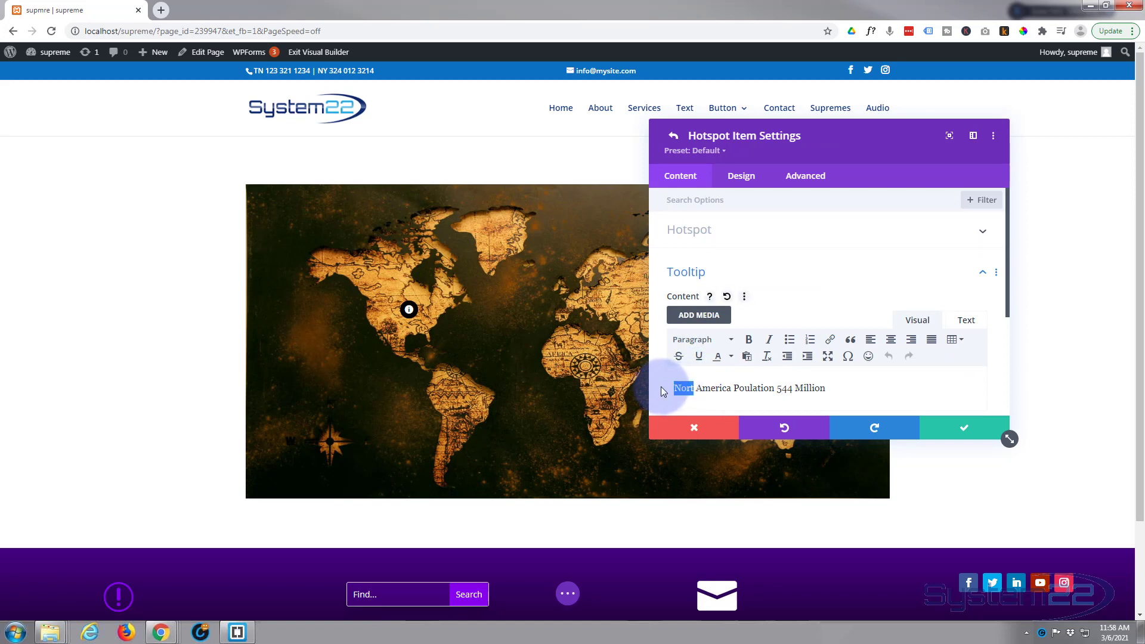
pyautogui.write('South')
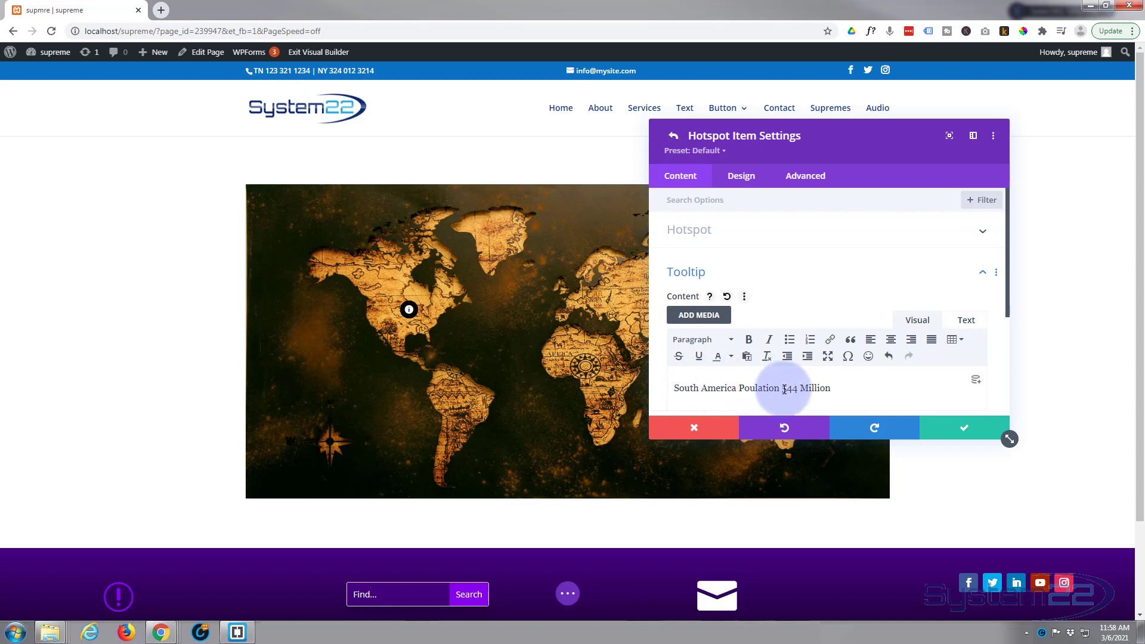
pyautogui.moveTo(781, 389); pyautogui.dragTo(796, 389)
pyautogui.write('422')
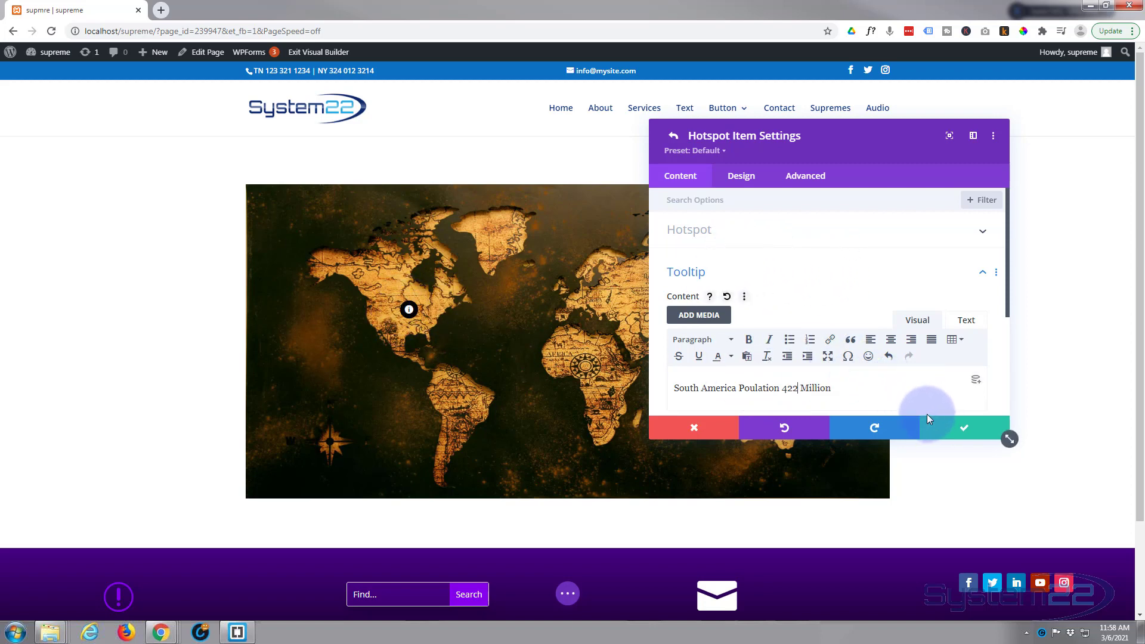
pyautogui.click(743, 178)
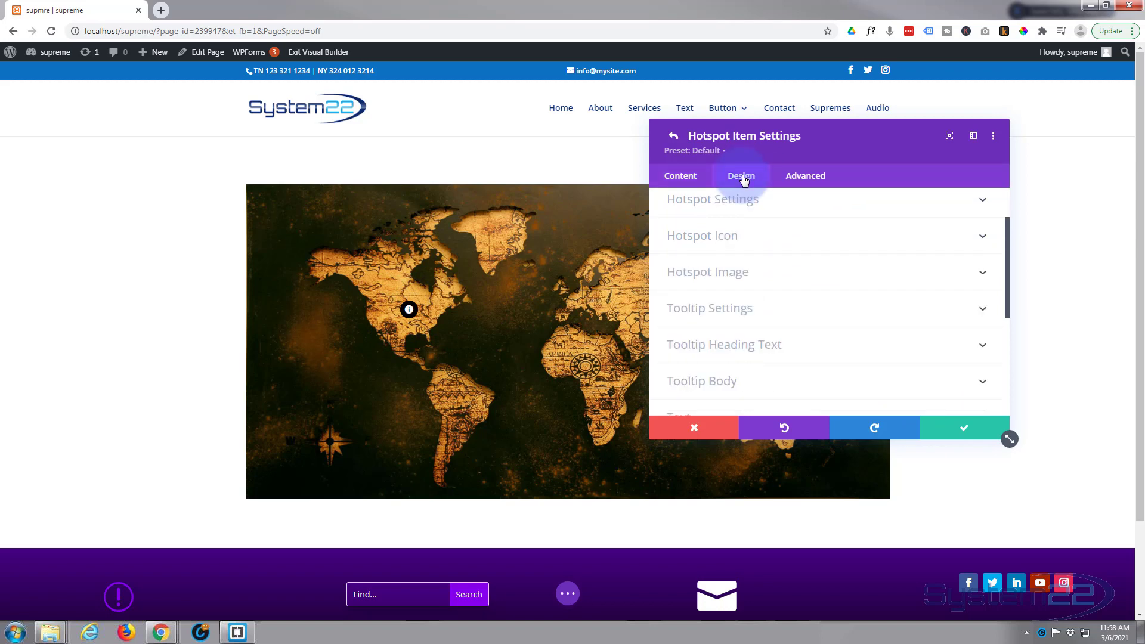
# Move the second hotspot to 32% left and 68% top over South America and save.
pyautogui.click(796, 214)
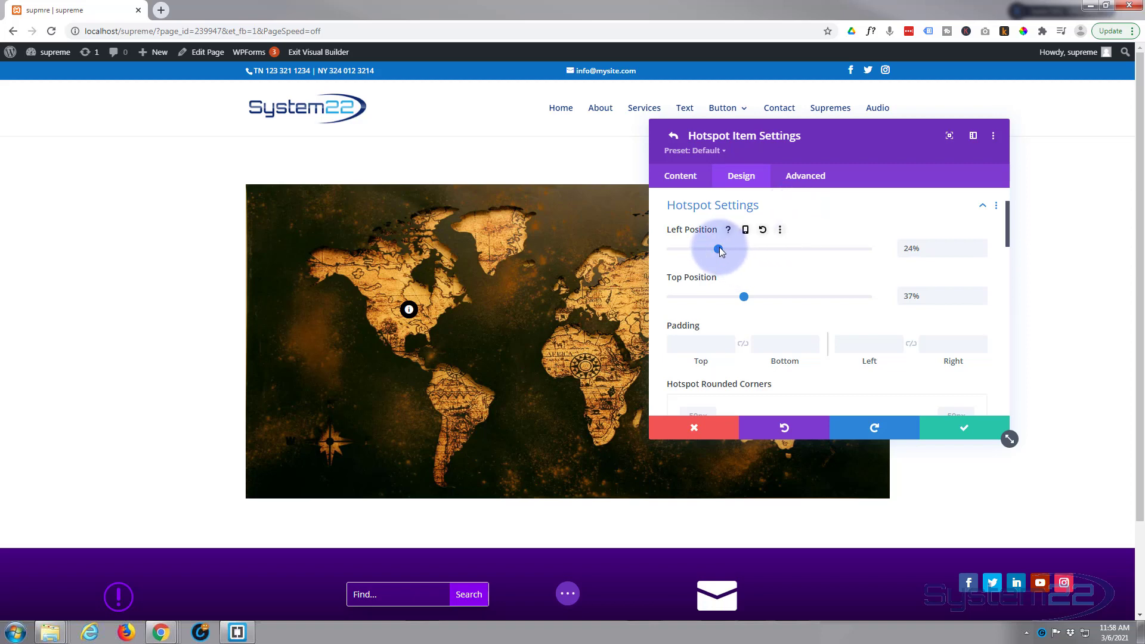
pyautogui.moveTo(727, 250); pyautogui.dragTo(728, 249)
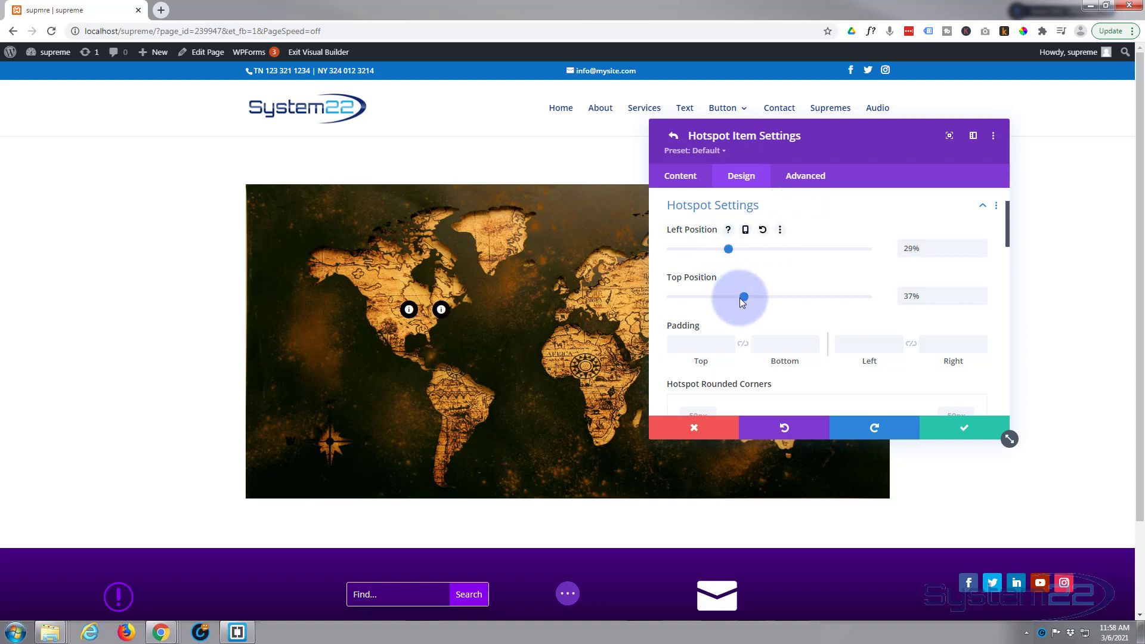
pyautogui.moveTo(743, 301); pyautogui.dragTo(800, 299)
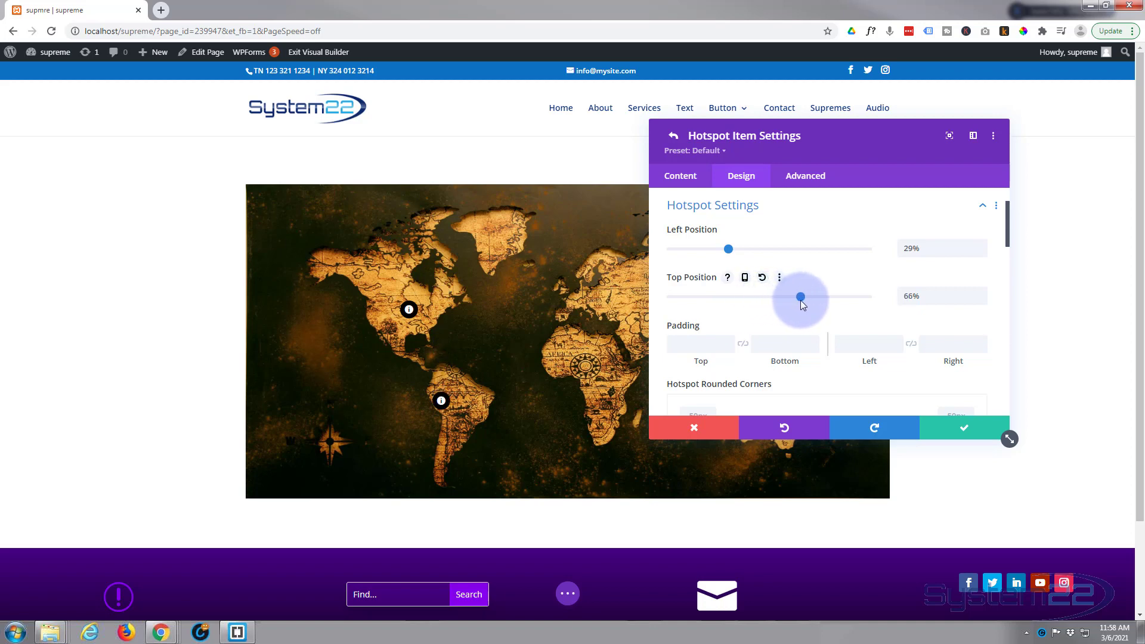
pyautogui.click(741, 263)
pyautogui.moveTo(728, 249); pyautogui.dragTo(734, 250)
pyautogui.click(799, 295)
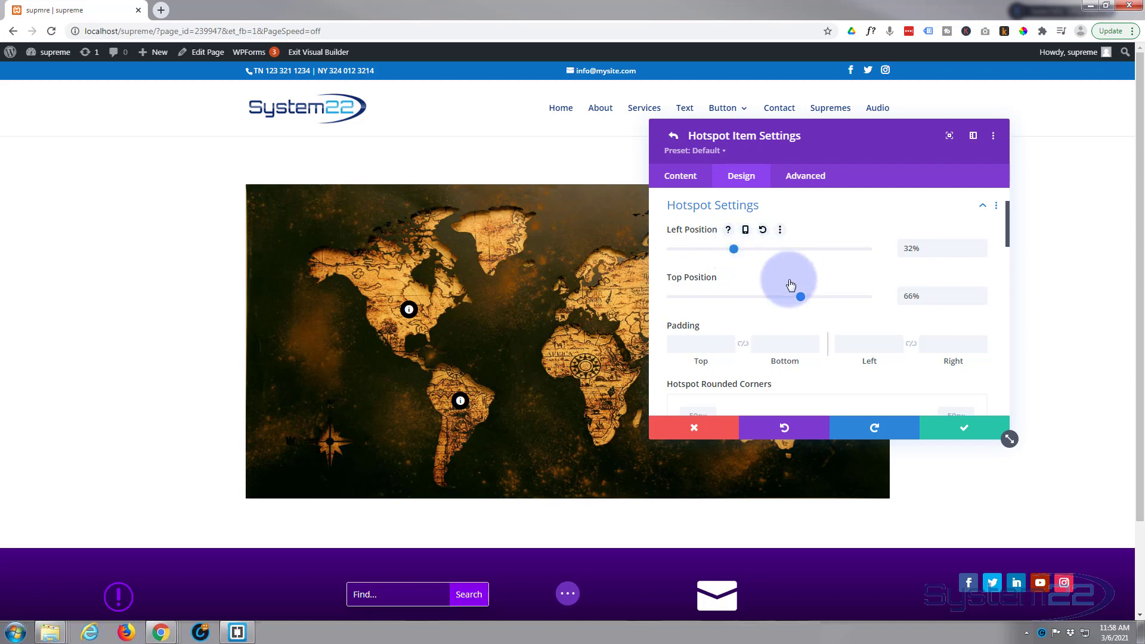
pyautogui.moveTo(802, 295); pyautogui.dragTo(803, 295)
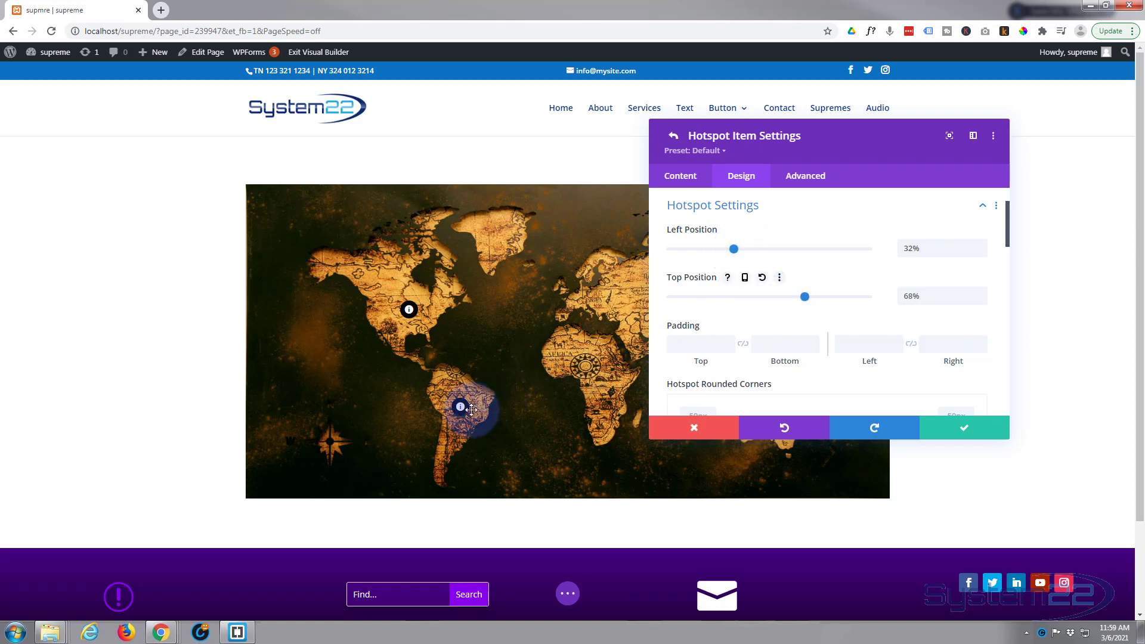
pyautogui.moveTo(463, 411)
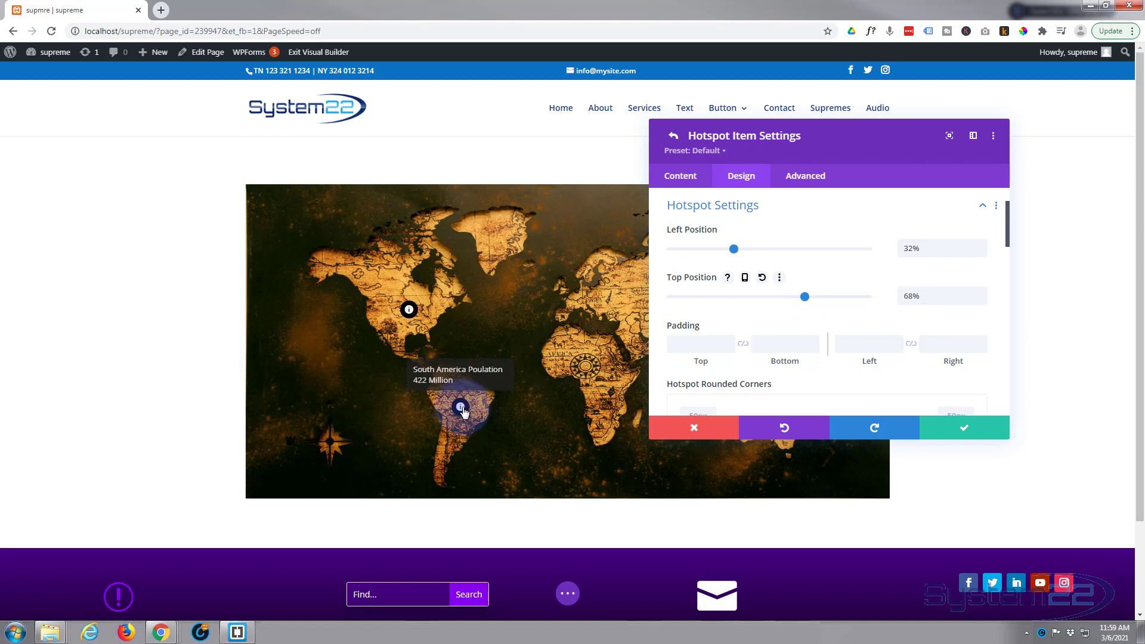
pyautogui.moveTo(407, 311)
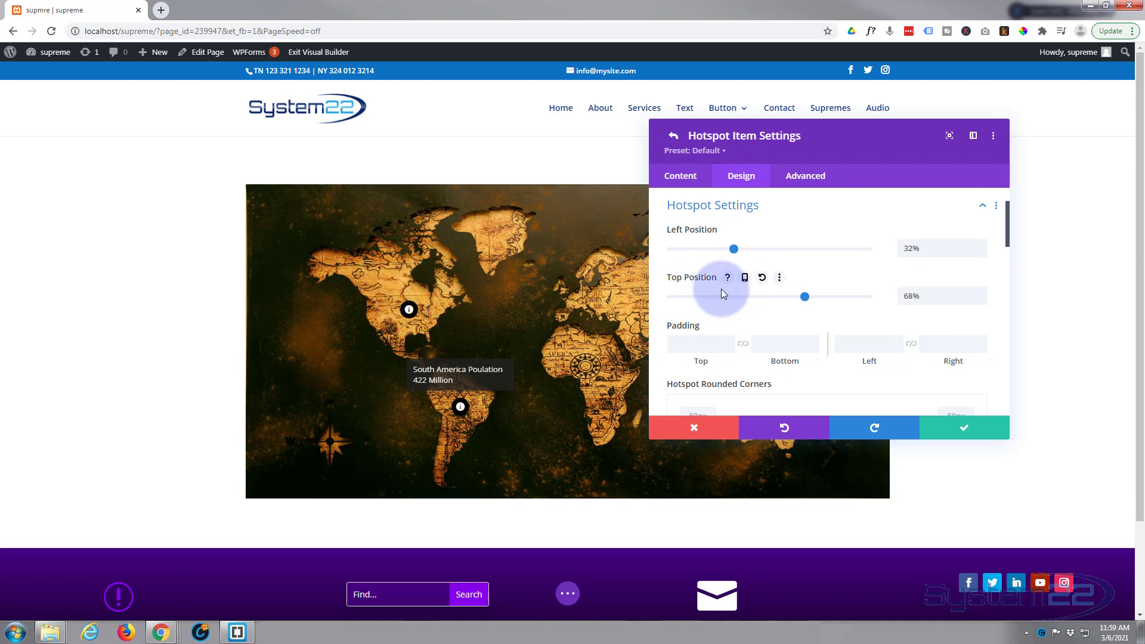
pyautogui.click(974, 429)
# Correct 'Nort' to 'North' in the first hotspot's tooltip and save.
pyautogui.click(678, 242)
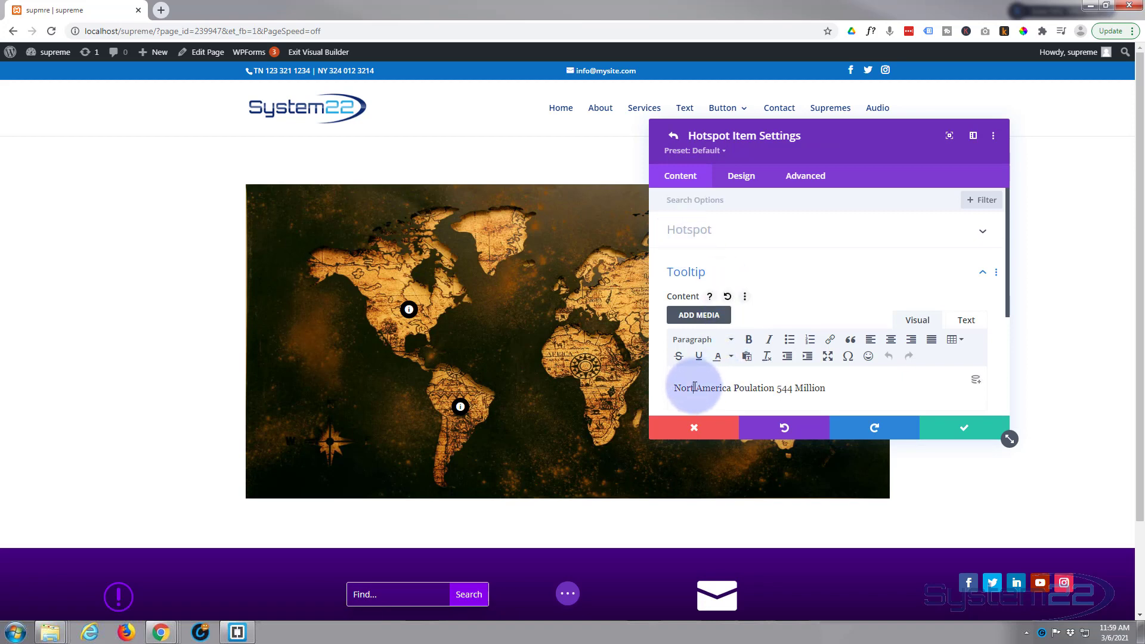
pyautogui.click(719, 389)
pyautogui.write('h')
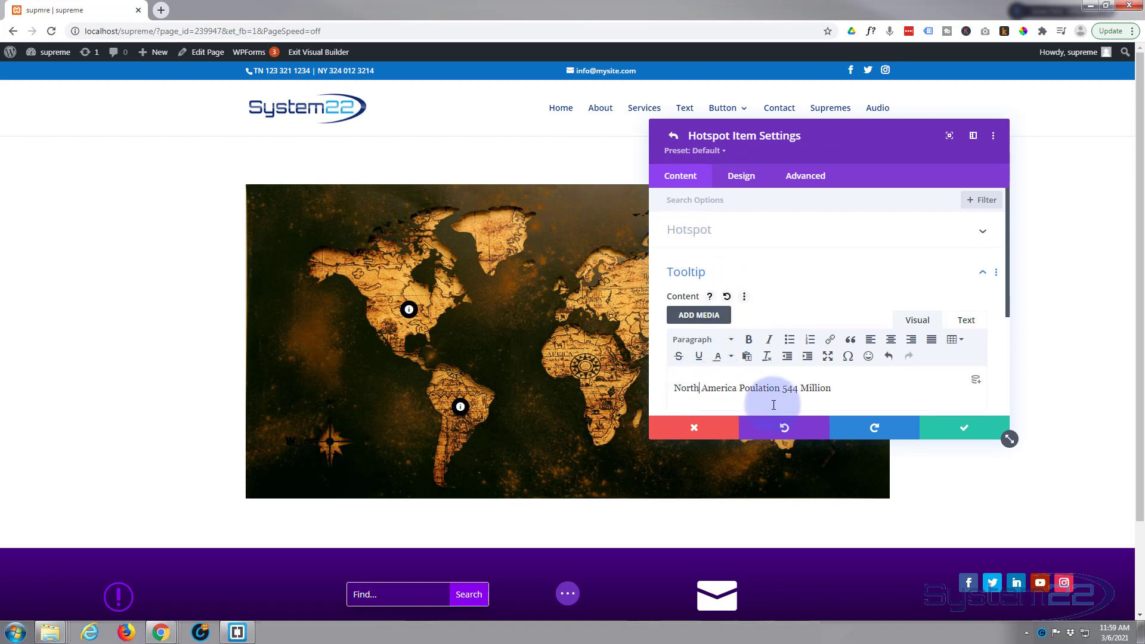
pyautogui.click(971, 428)
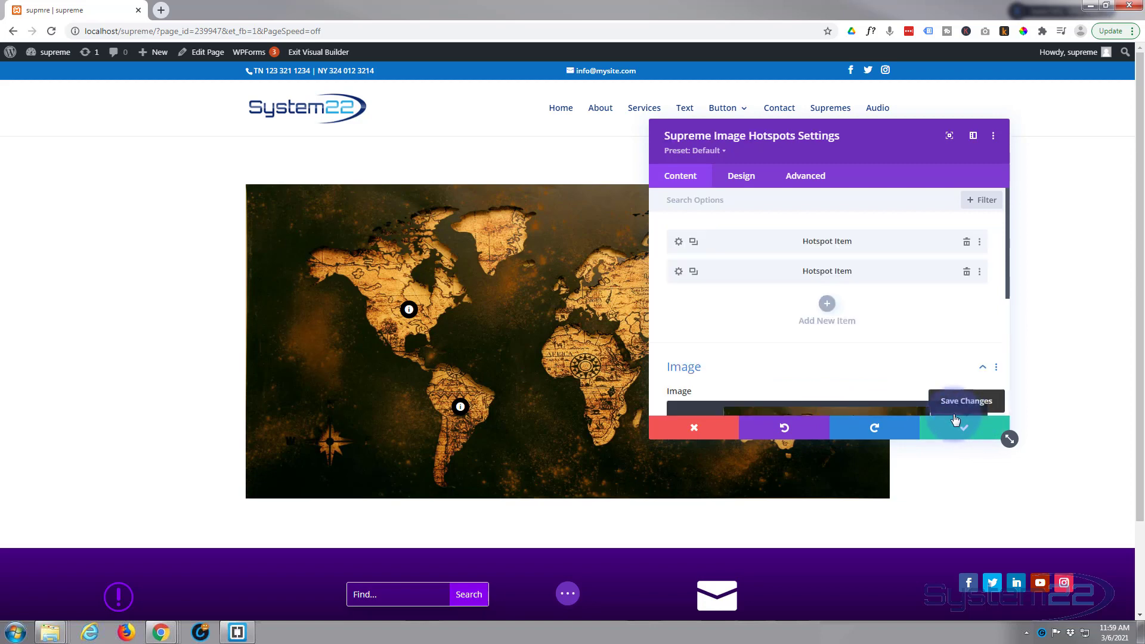
# Add a third hotspot of Image type using the night city photo pexels-pixabay-372470.jpg.
pyautogui.moveTo(829, 155); pyautogui.dragTo(939, 150)
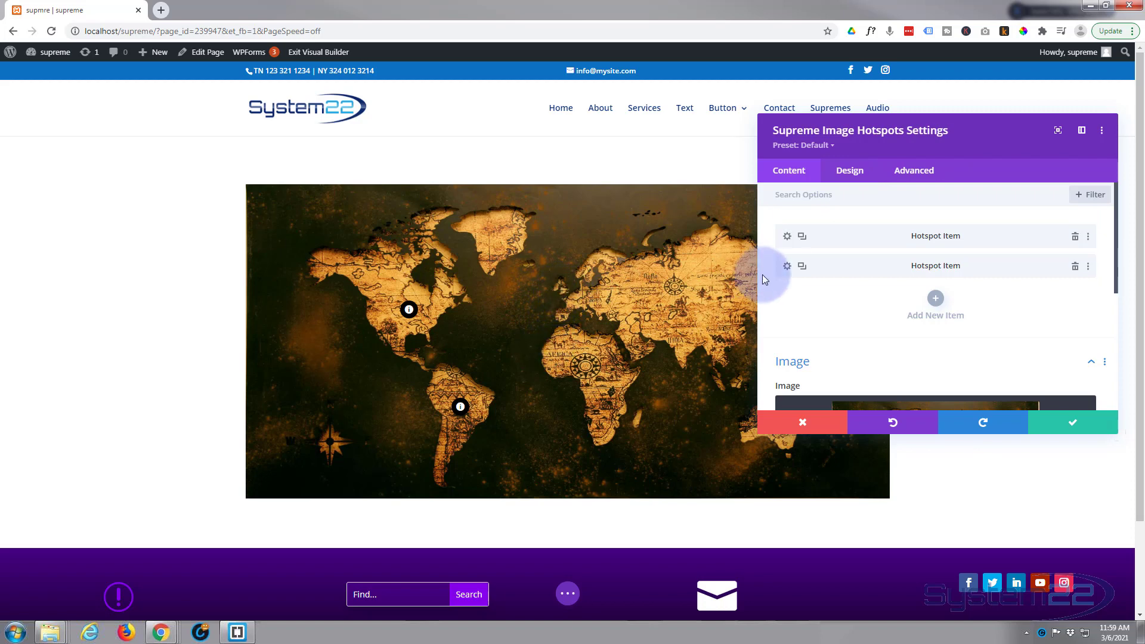
pyautogui.click(935, 299)
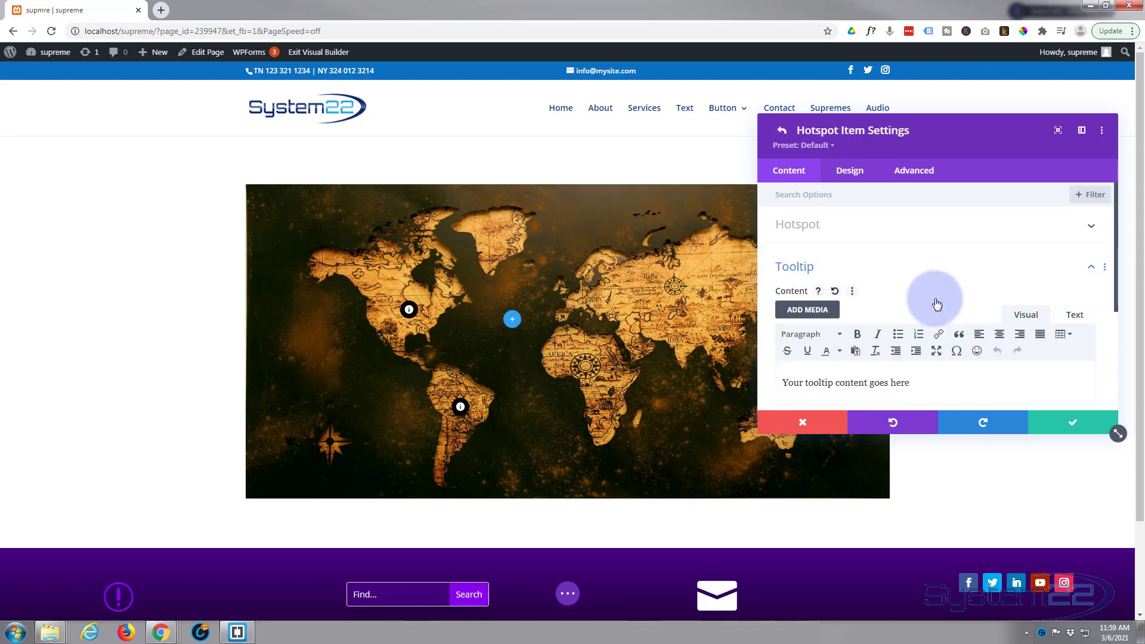
pyautogui.click(912, 231)
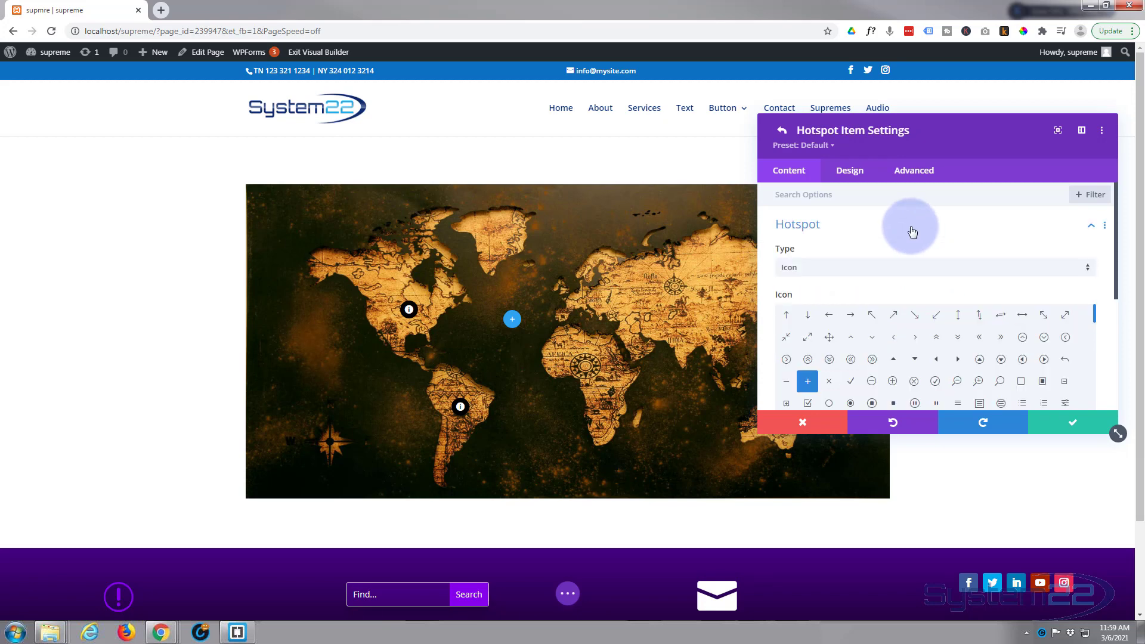
pyautogui.click(856, 268)
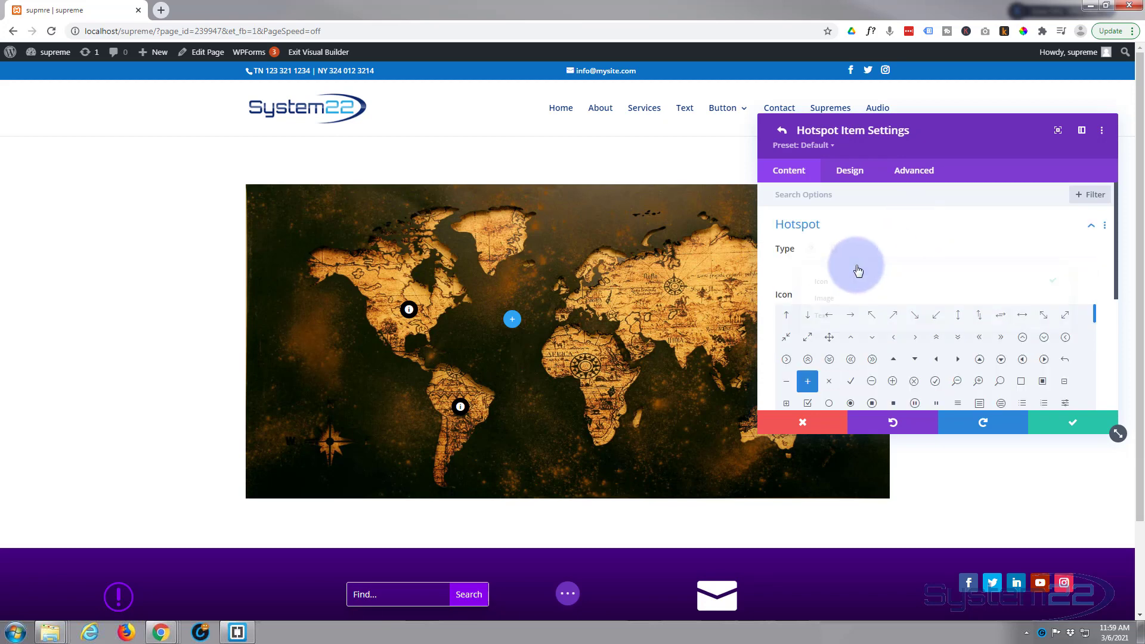
pyautogui.click(837, 298)
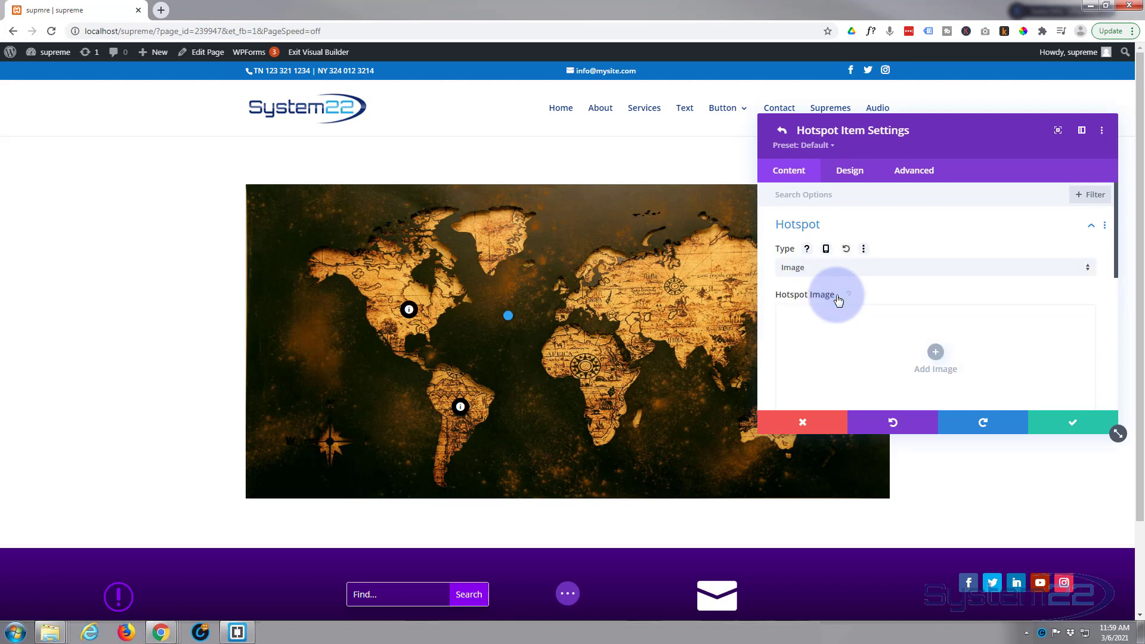
pyautogui.click(934, 358)
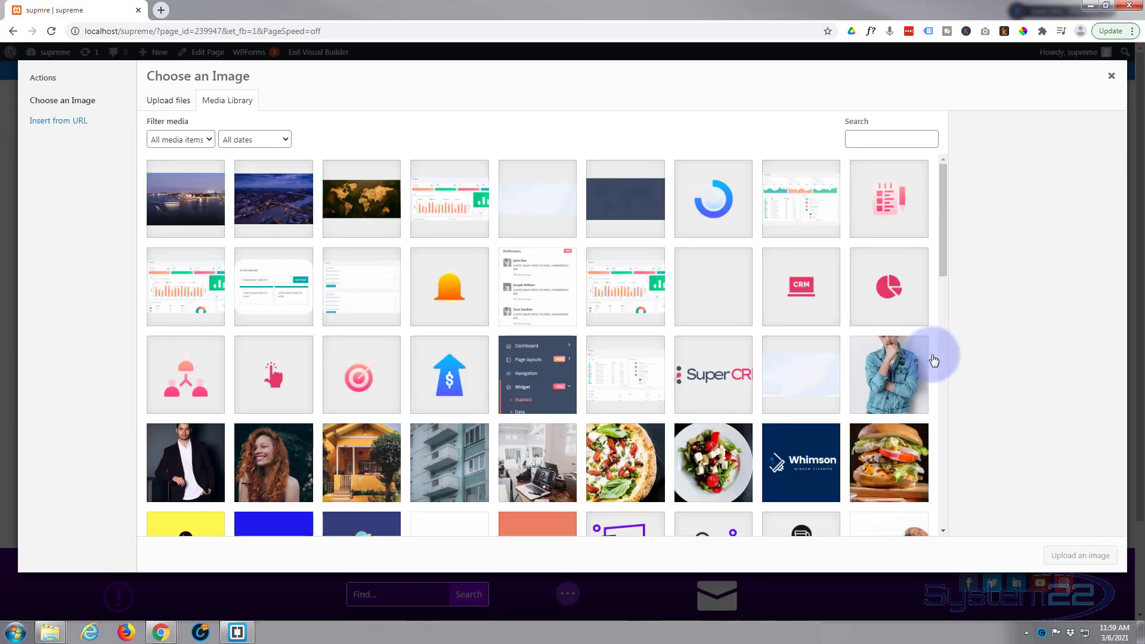
pyautogui.click(269, 200)
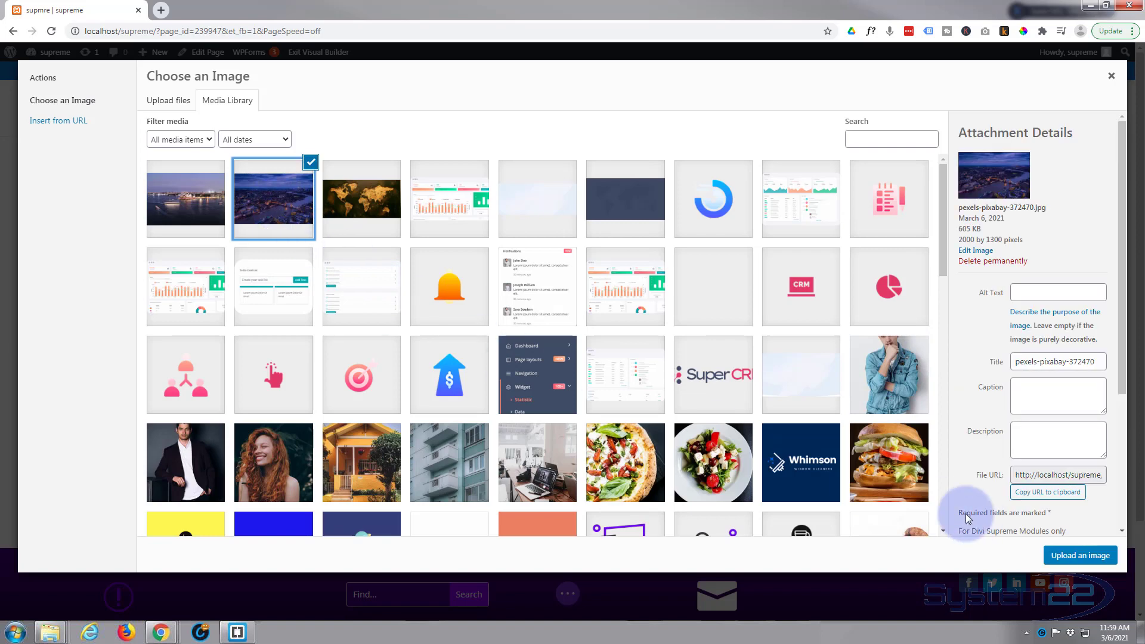
pyautogui.click(1089, 564)
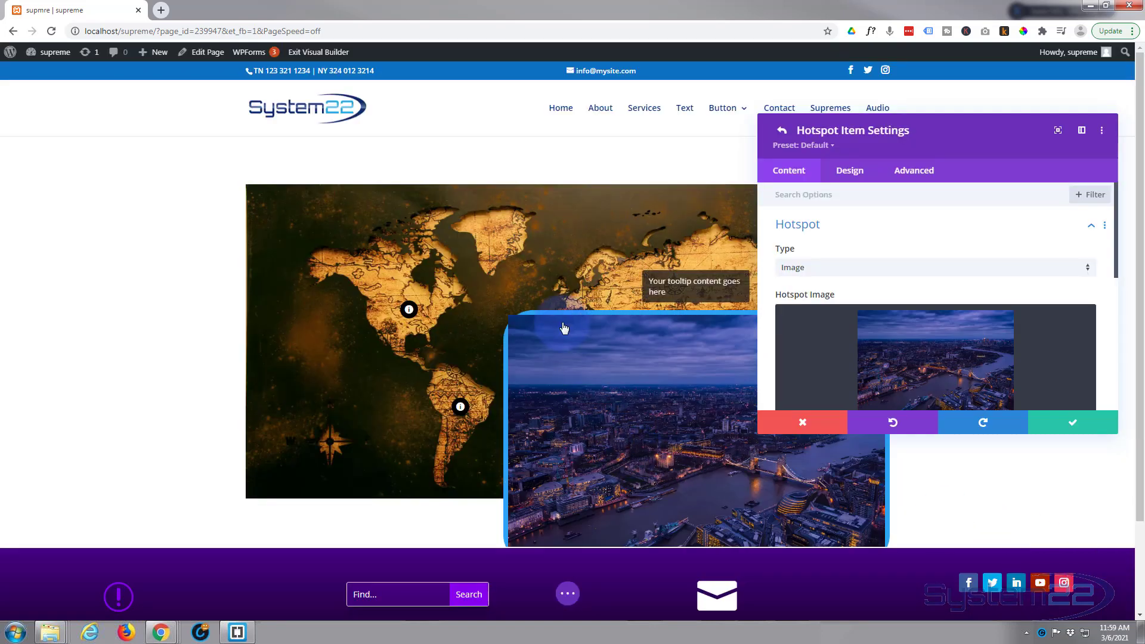
# Confirm the city photo as the hotspot image and title it 'London Populaton 9 Million'.
pyautogui.click(877, 279)
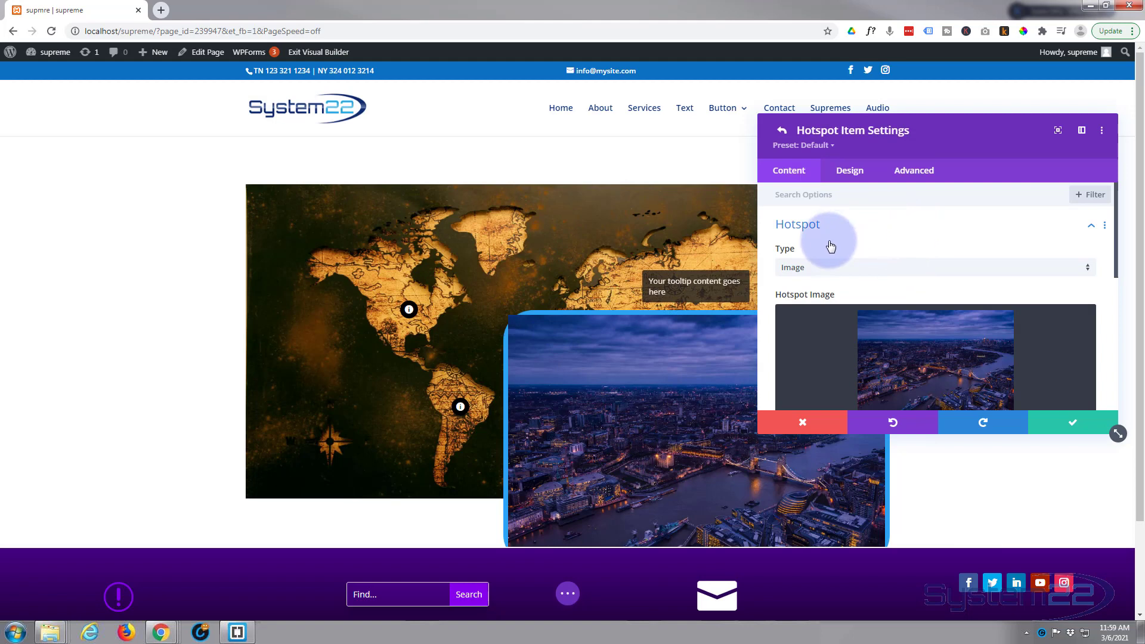
pyautogui.scroll(-2, 766, 248)
pyautogui.scroll(-3, 764, 243)
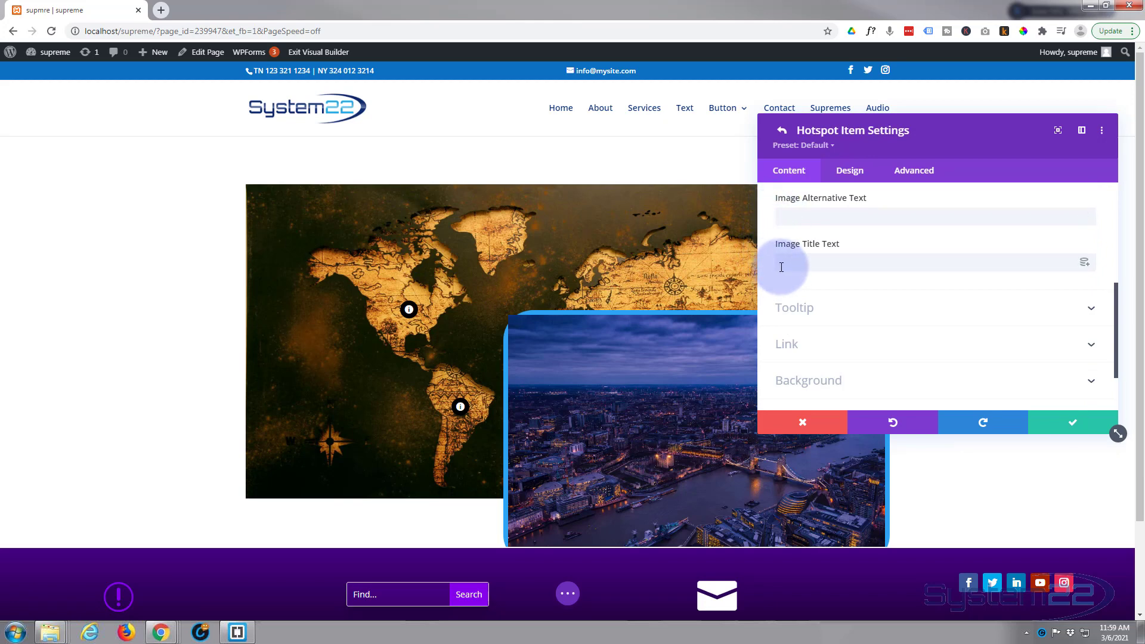
pyautogui.moveTo(653, 411)
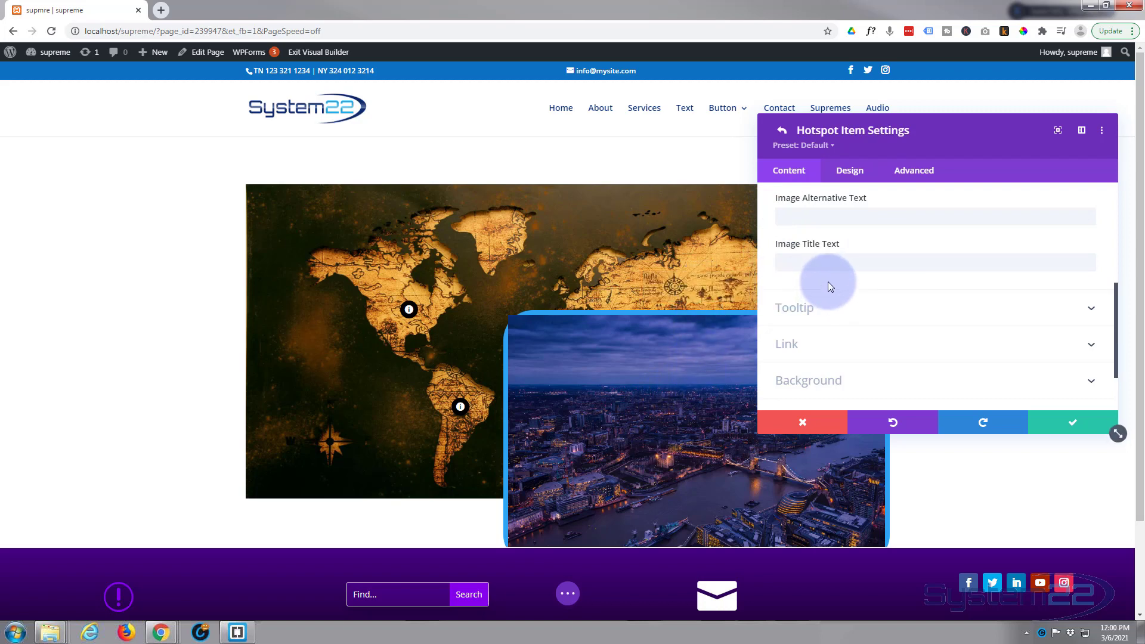
pyautogui.click(804, 261)
pyautogui.write('London Populaton 9 Million')
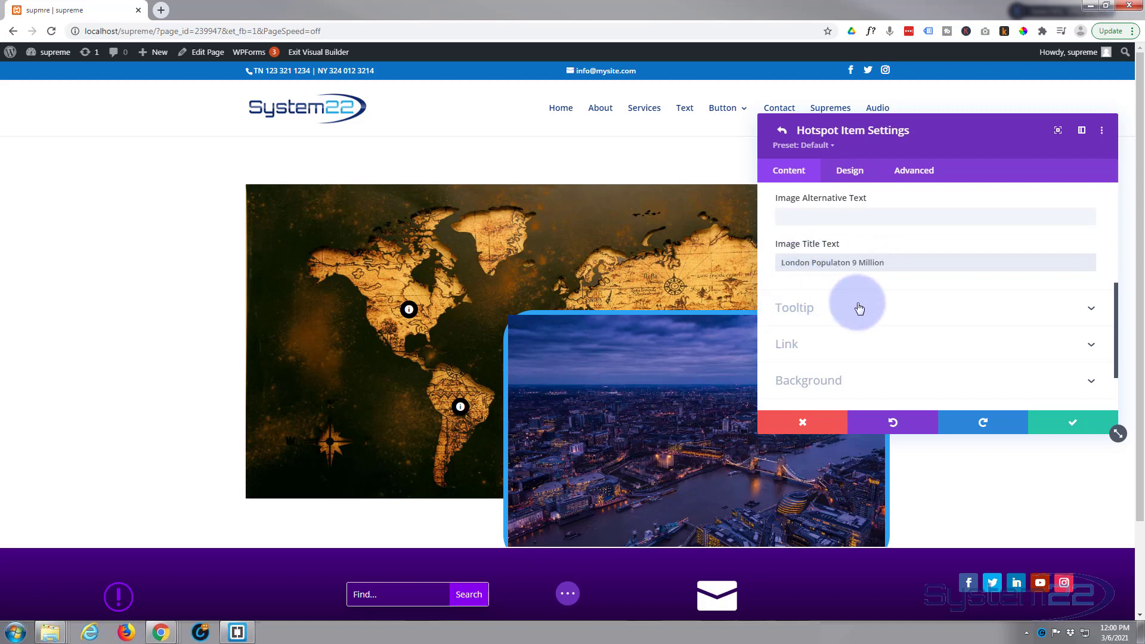
# Delete the placeholder tooltip text and remove the hotspot's blue background colour.
pyautogui.click(816, 298)
pyautogui.moveTo(929, 318); pyautogui.dragTo(766, 306)
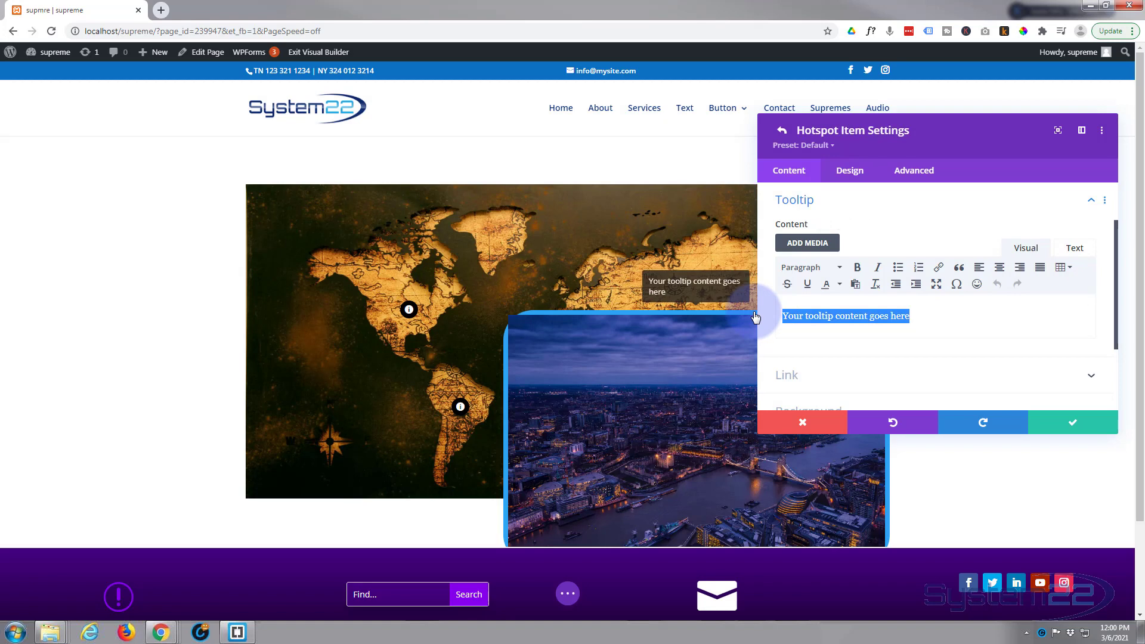
pyautogui.press('BackSpace')
pyautogui.scroll(-3, 821, 318)
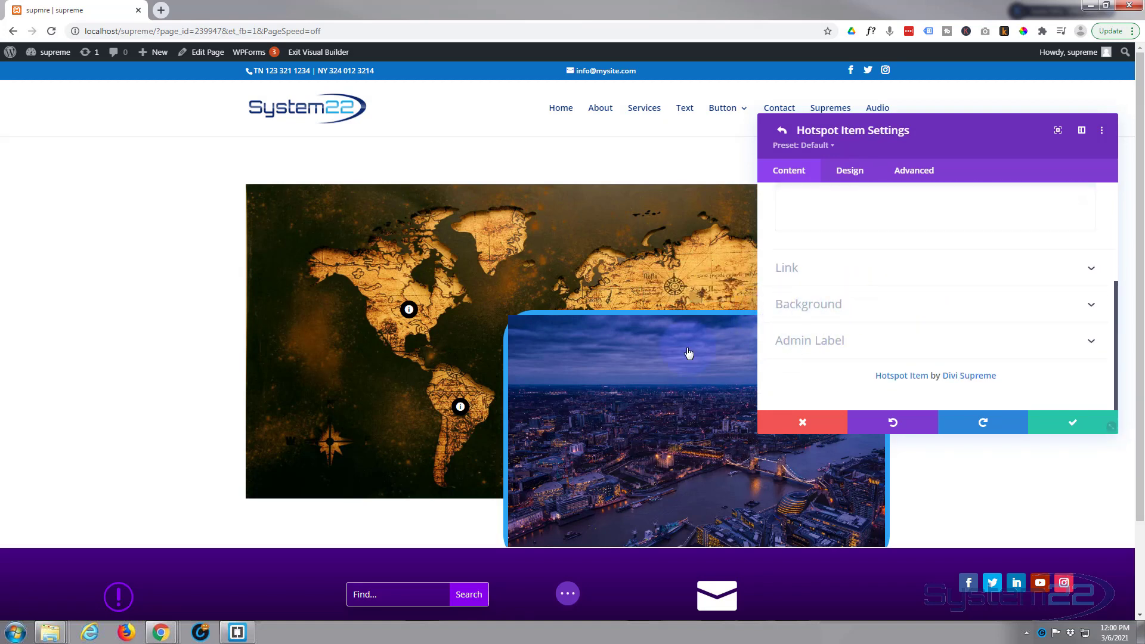
pyautogui.click(890, 309)
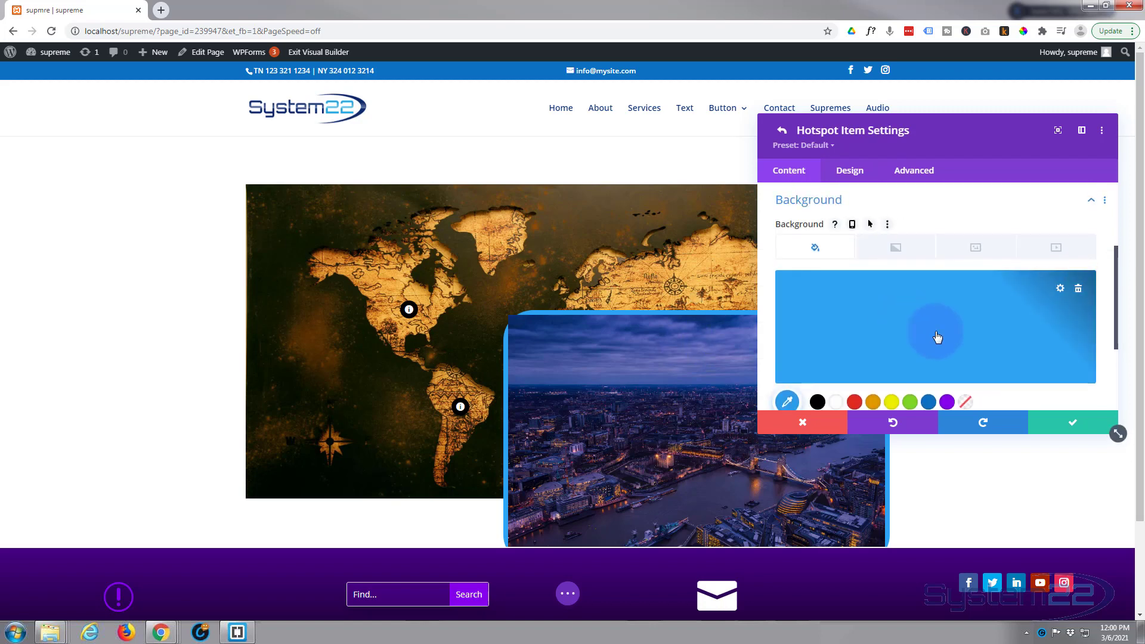
pyautogui.click(1078, 290)
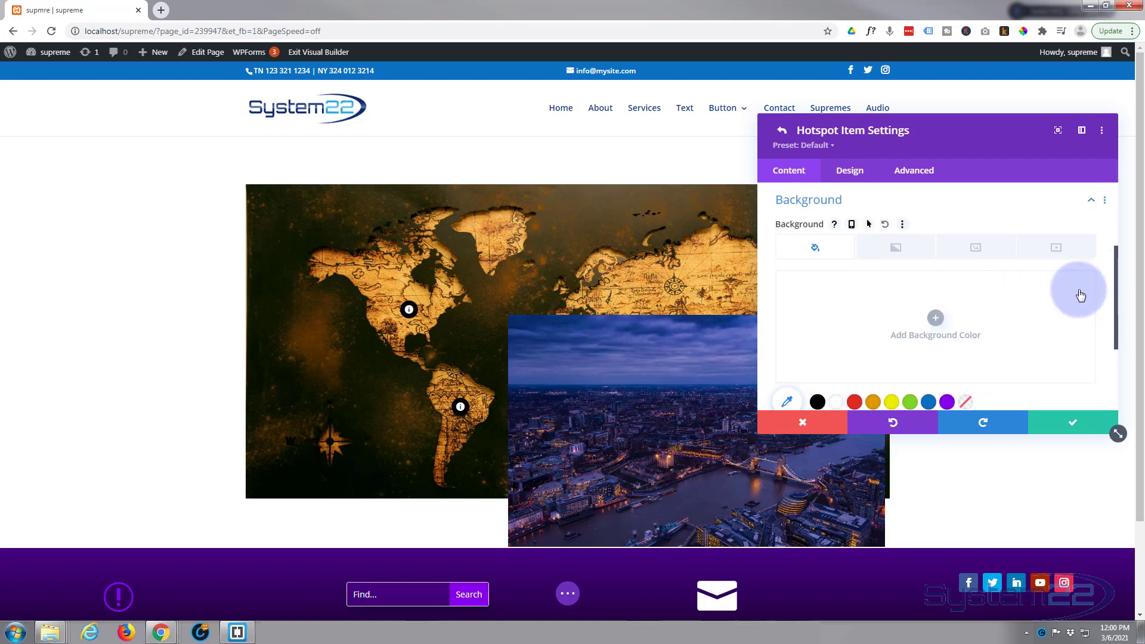
# Shrink the city hotspot image and give it a 1px white border.
pyautogui.click(854, 173)
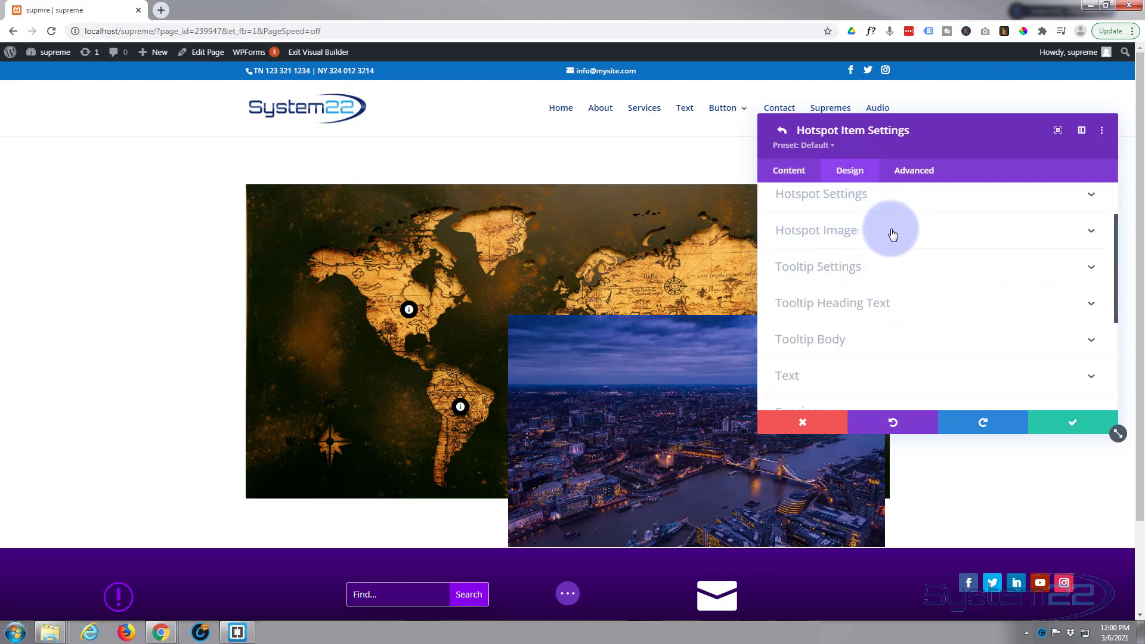
pyautogui.click(892, 232)
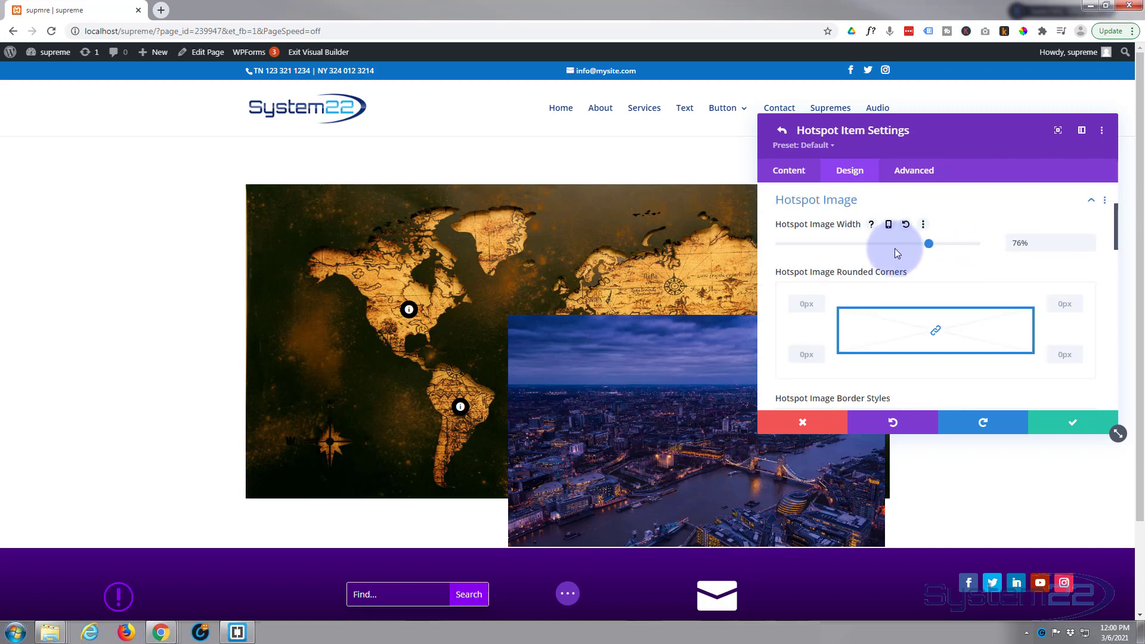
pyautogui.moveTo(893, 248); pyautogui.dragTo(823, 252)
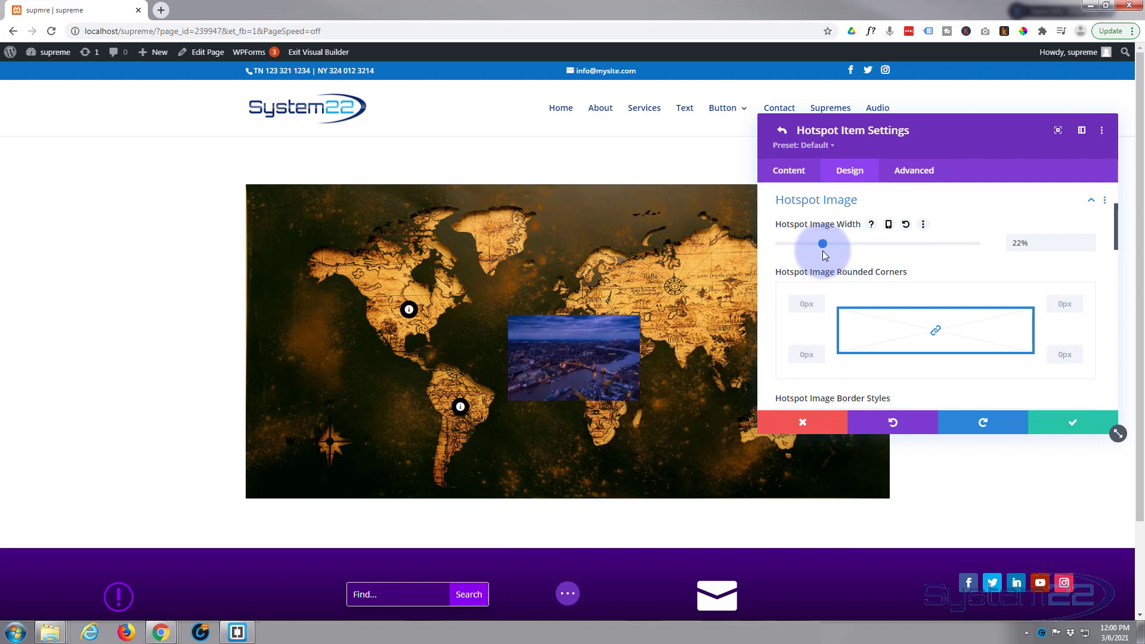
pyautogui.scroll(-2, 839, 295)
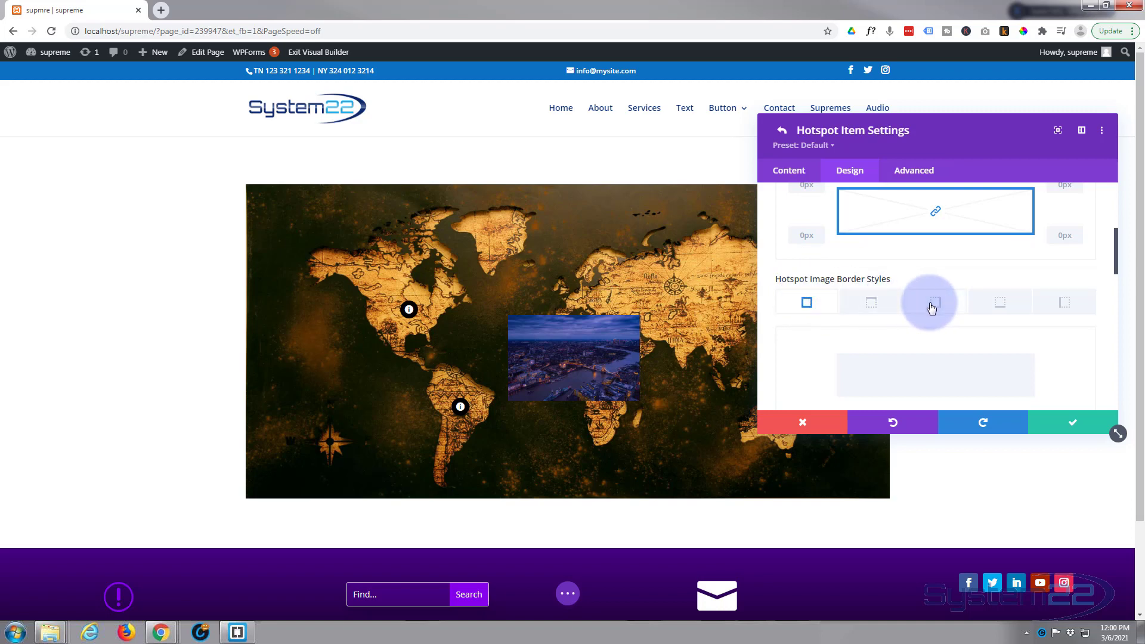
pyautogui.scroll(-4, 990, 307)
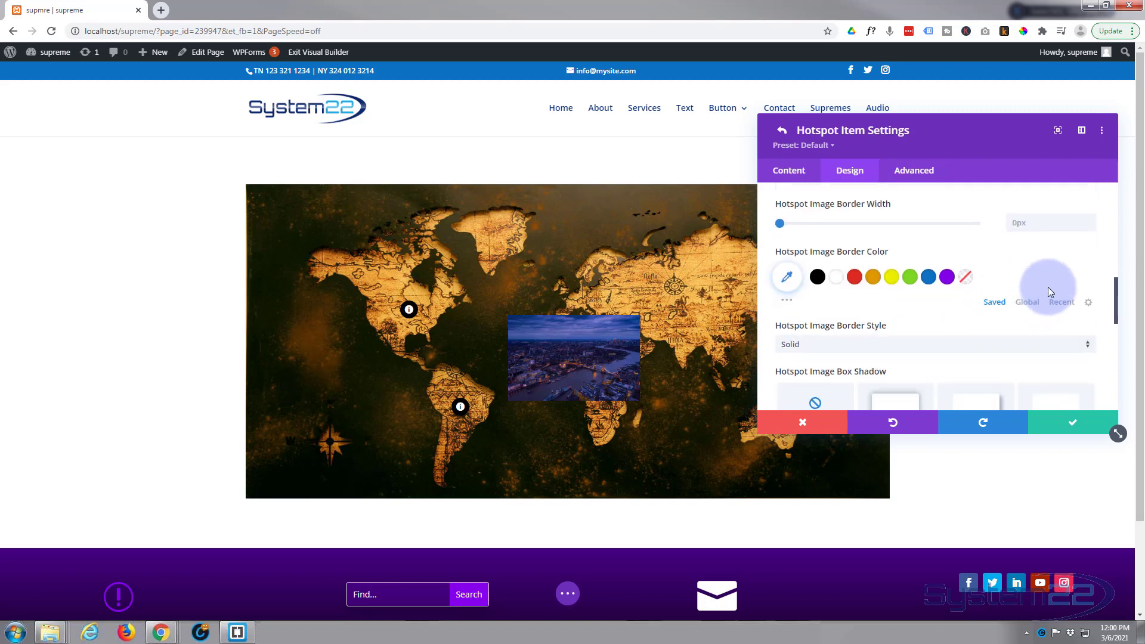
pyautogui.click(1090, 217)
pyautogui.click(837, 277)
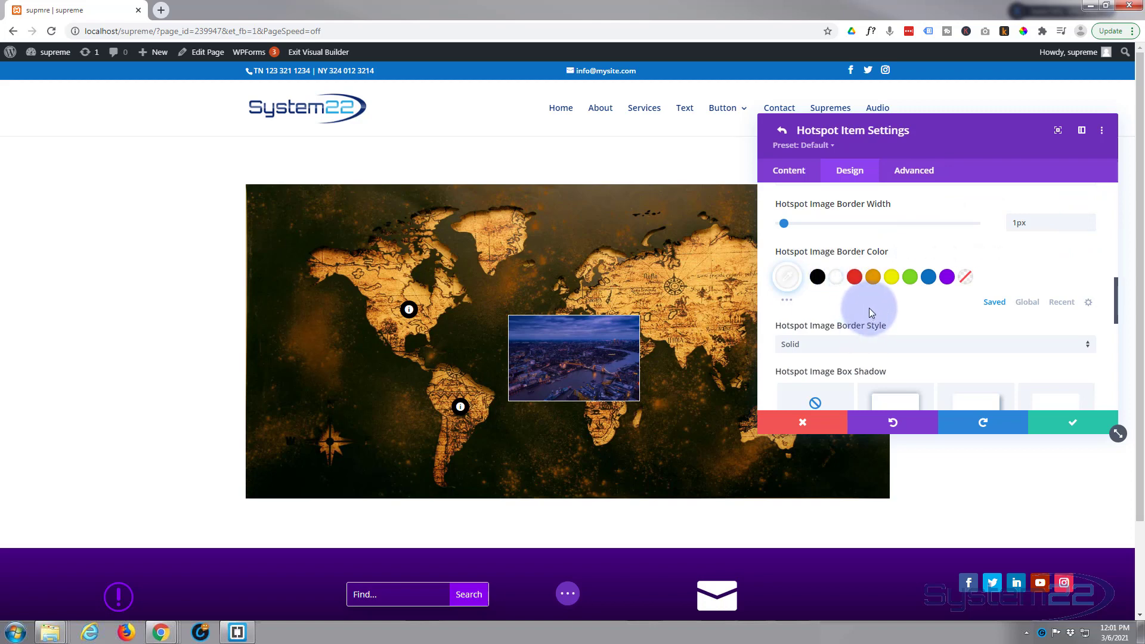
pyautogui.scroll(5, 868, 308)
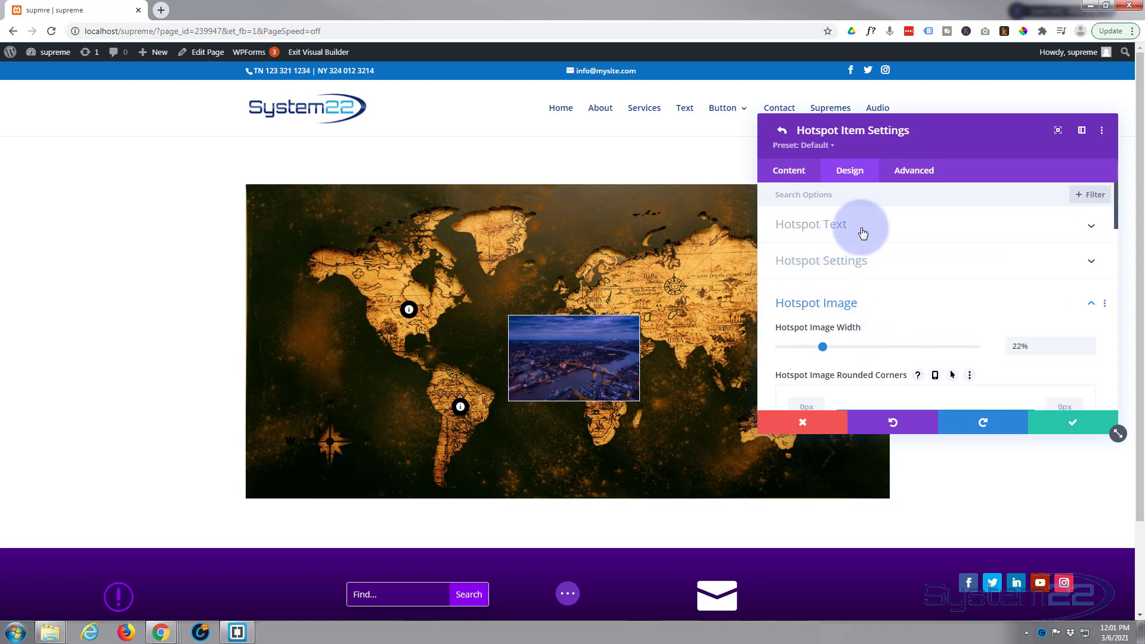
# Lower the city hotspot's Top Position to 5%, keeping it at 40% left.
pyautogui.click(901, 261)
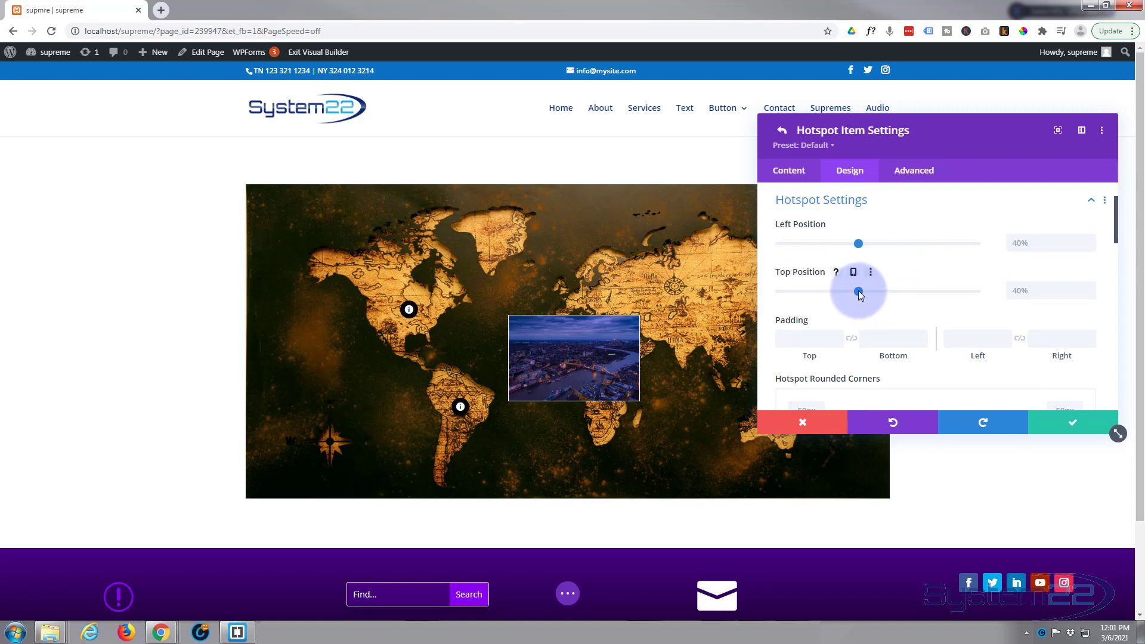
pyautogui.moveTo(861, 290); pyautogui.dragTo(789, 299)
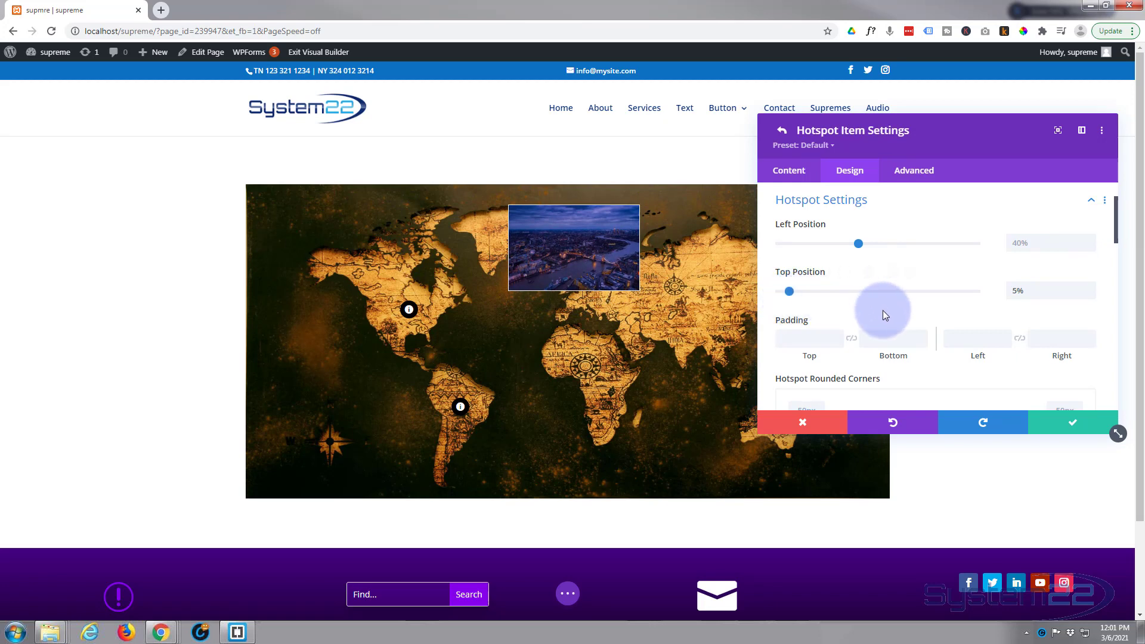
pyautogui.scroll(-3, 882, 310)
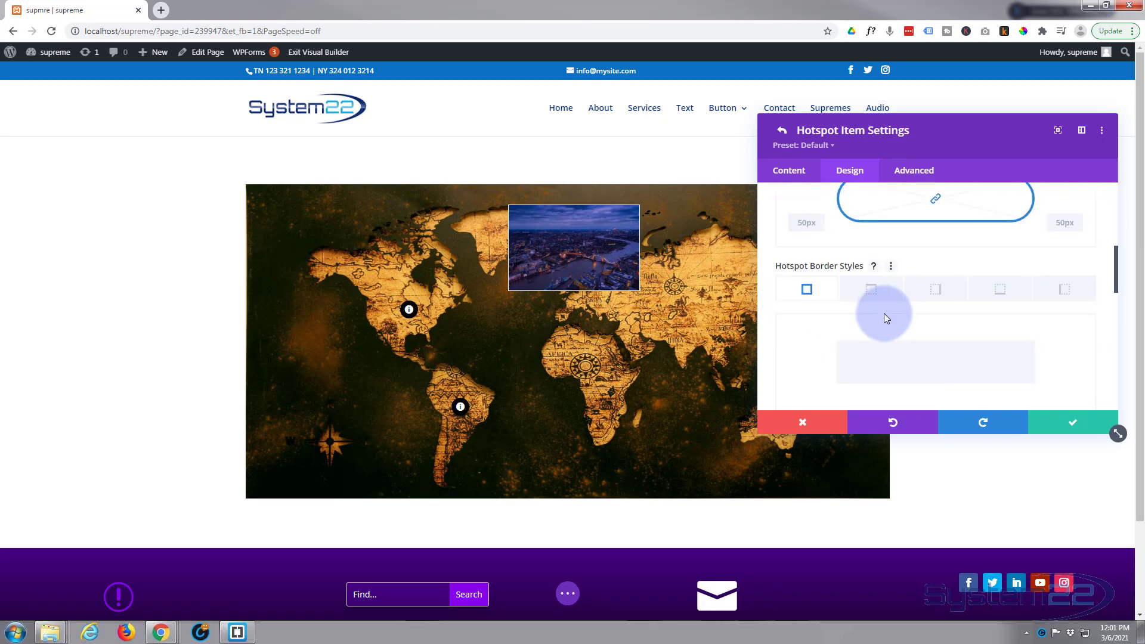
pyautogui.scroll(-3, 884, 314)
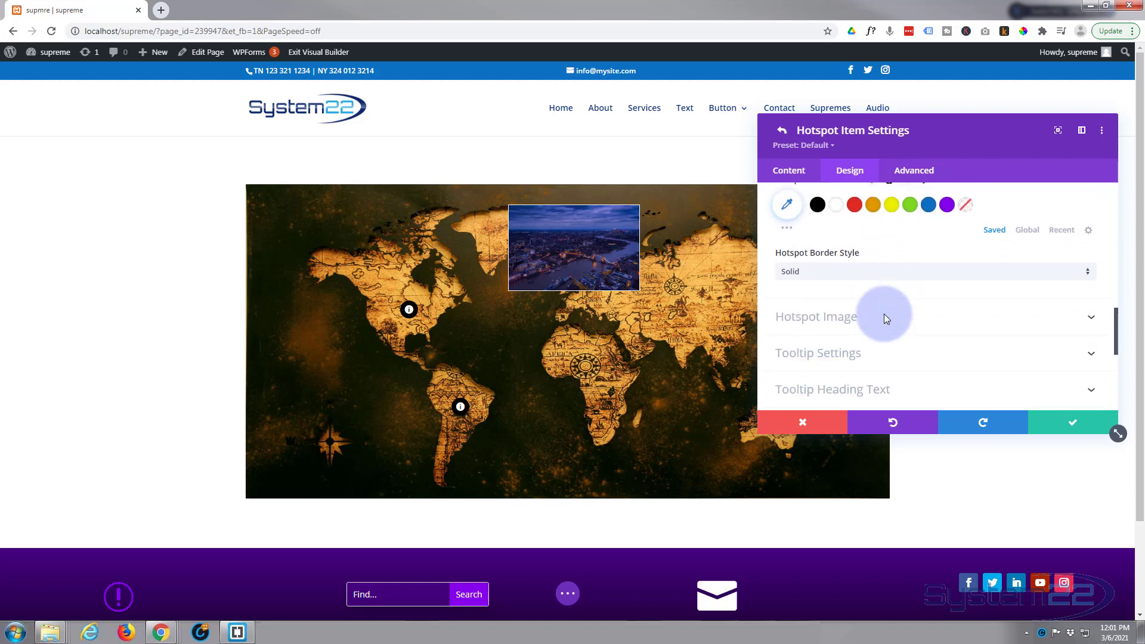
pyautogui.scroll(-1, 884, 316)
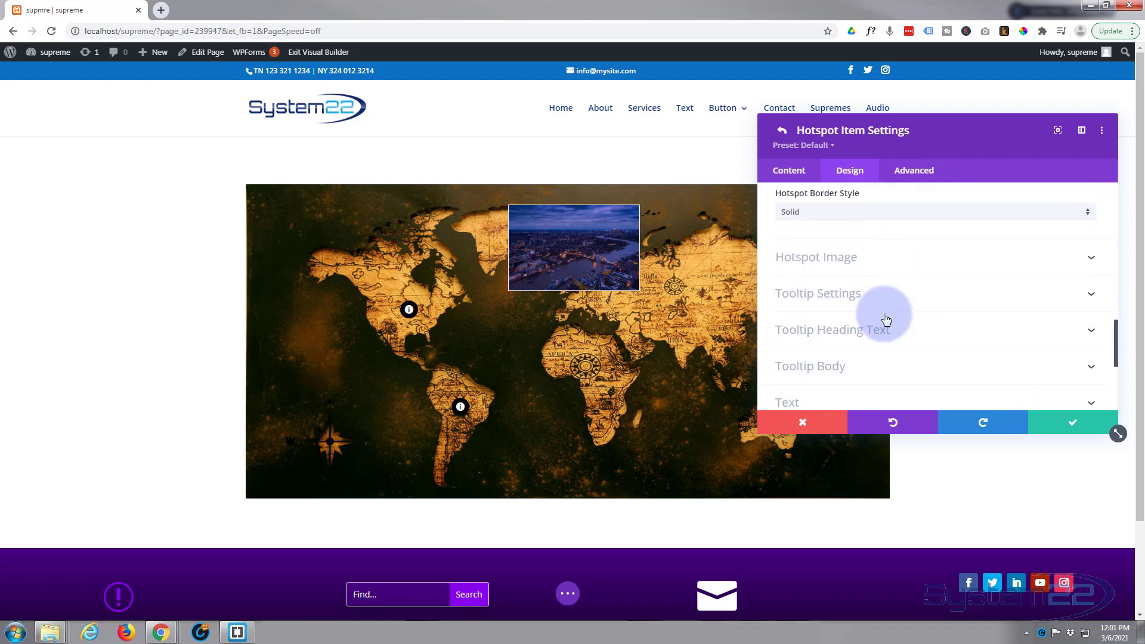
pyautogui.moveTo(592, 292)
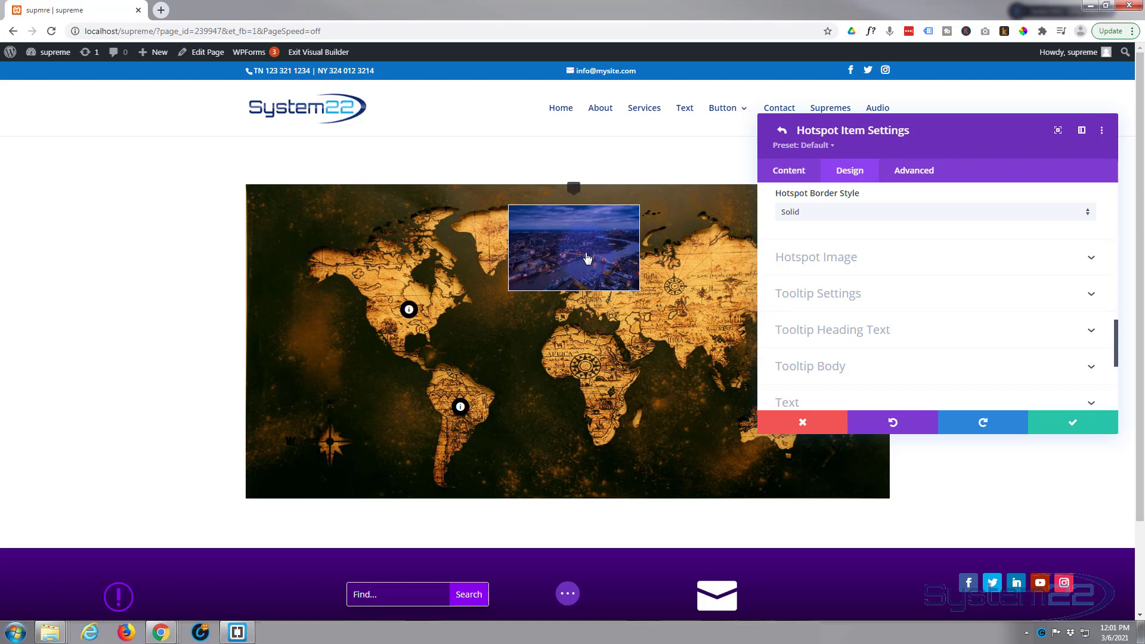
# Set the image hotspot's tooltip Background Color to the transparent swatch.
pyautogui.click(576, 190)
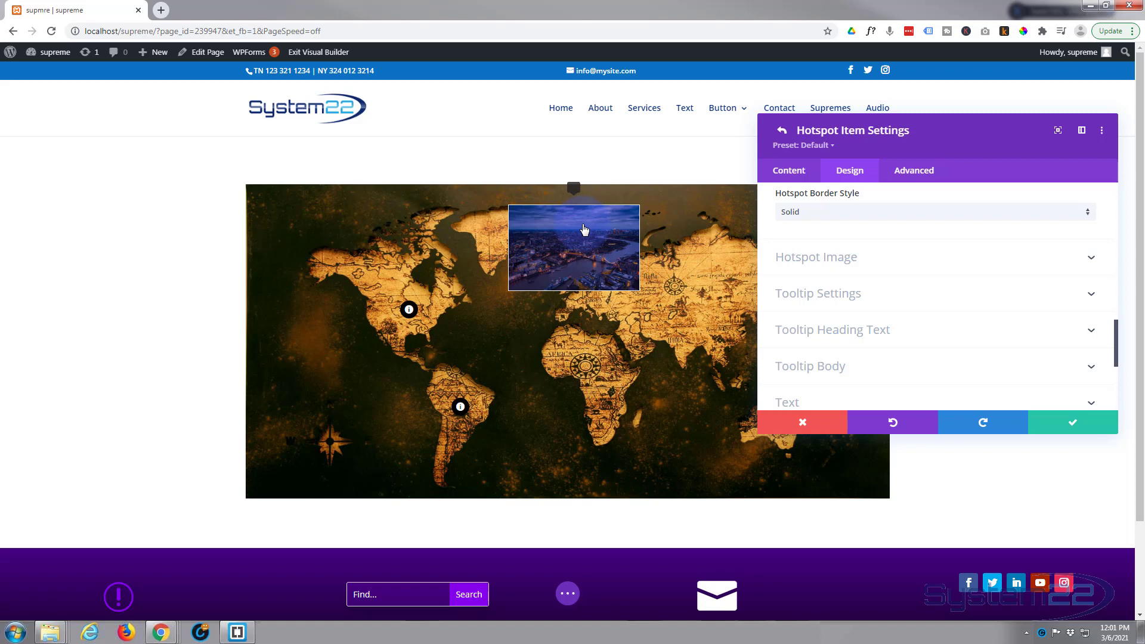
pyautogui.click(900, 295)
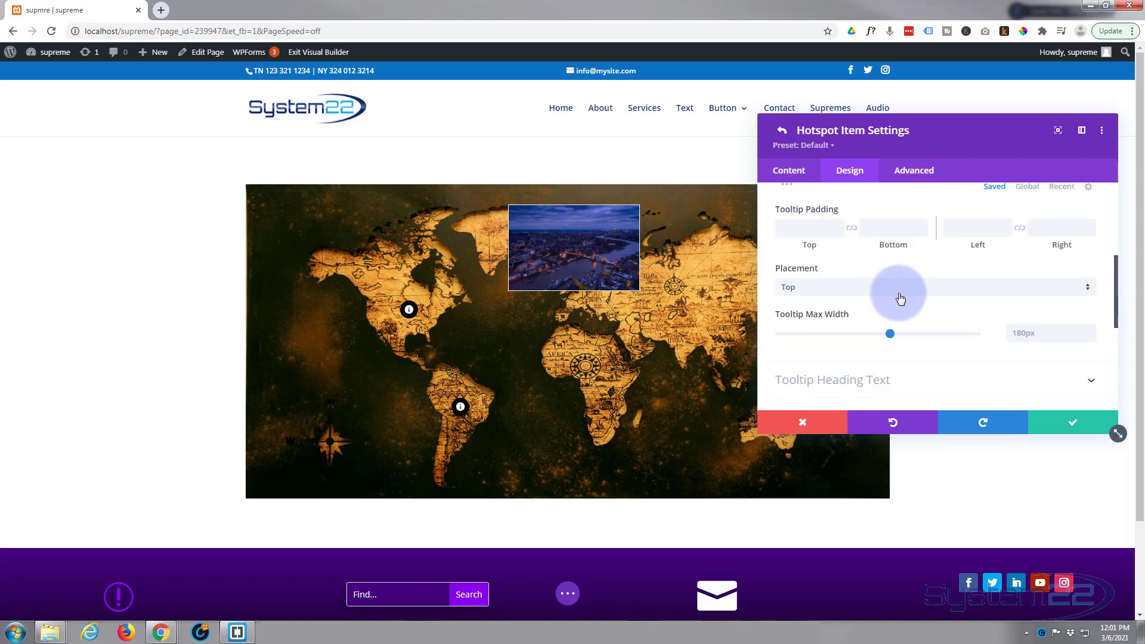
pyautogui.click(966, 251)
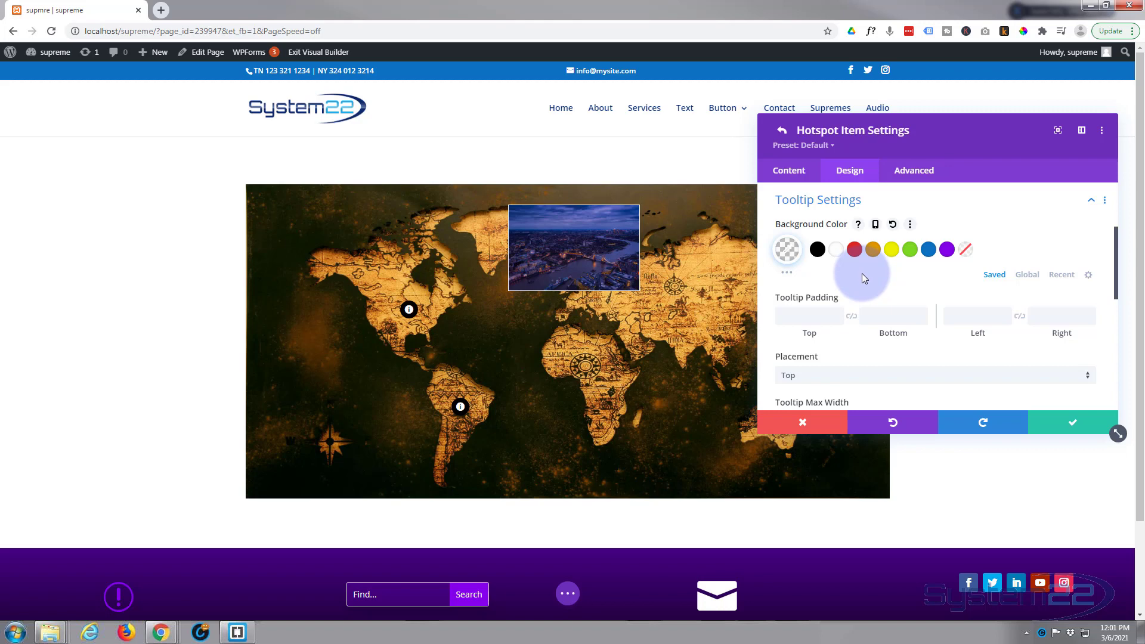
pyautogui.scroll(-3, 861, 273)
pyautogui.scroll(-1, 862, 273)
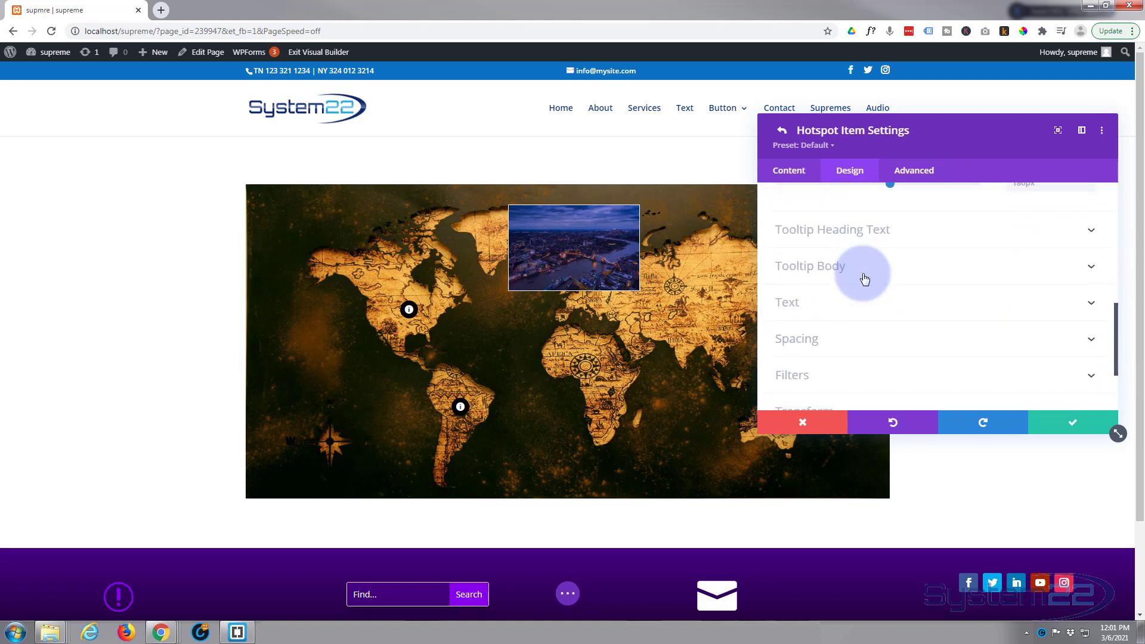
pyautogui.scroll(-2, 869, 255)
pyautogui.click(859, 279)
# Enable a separate hover opacity and set the city image's Desktop opacity to 0%.
pyautogui.scroll(-4, 859, 277)
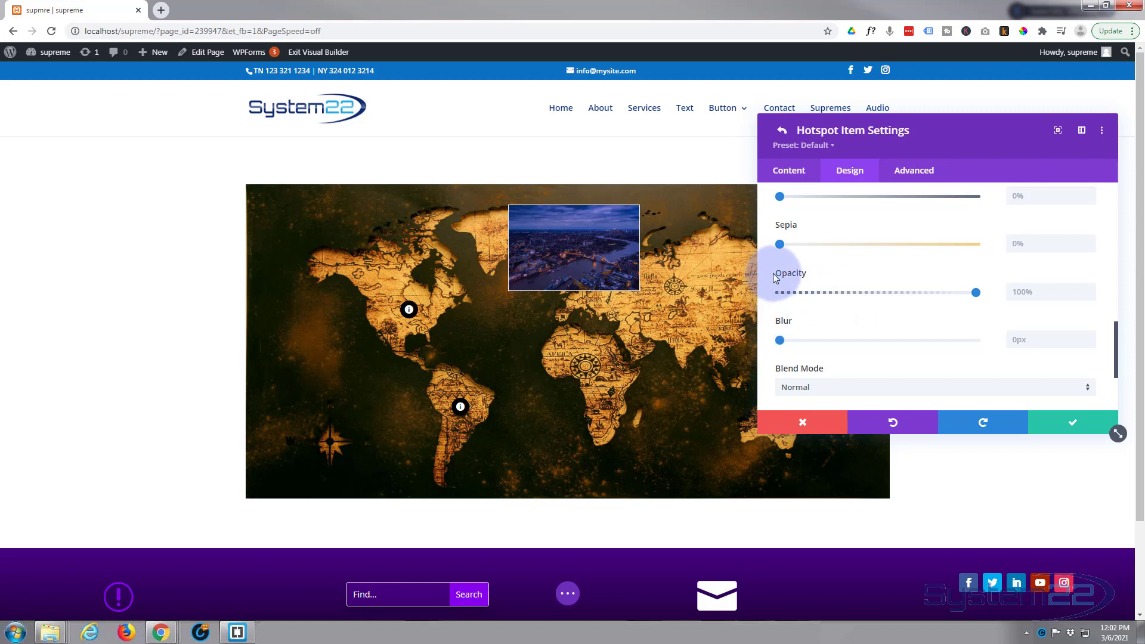
pyautogui.moveTo(796, 272)
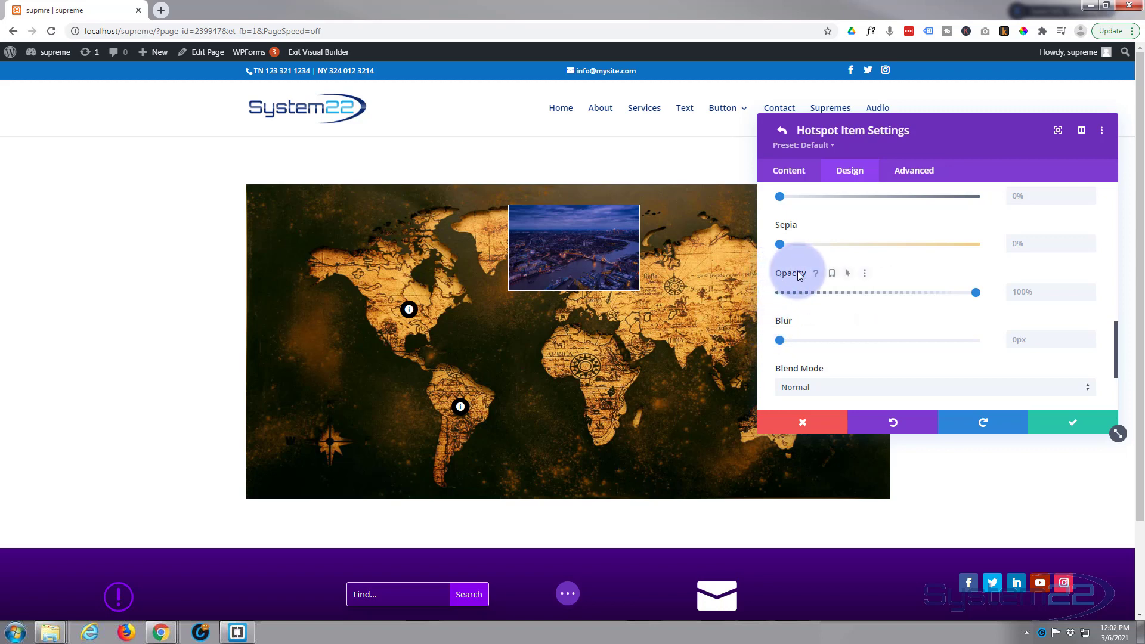
pyautogui.click(851, 273)
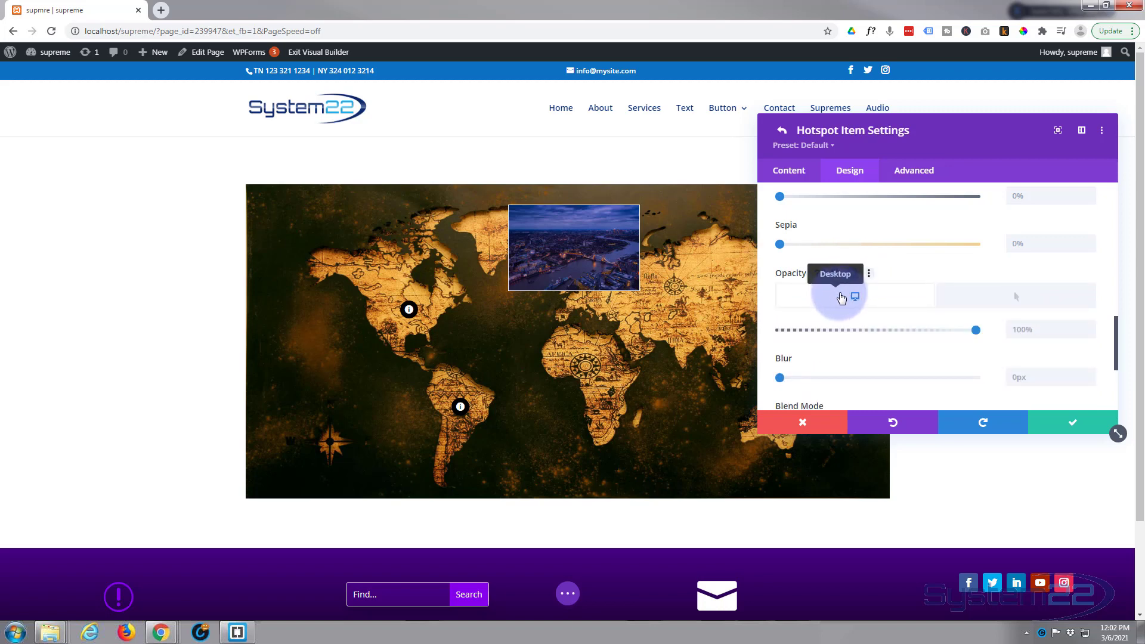
pyautogui.click(1041, 305)
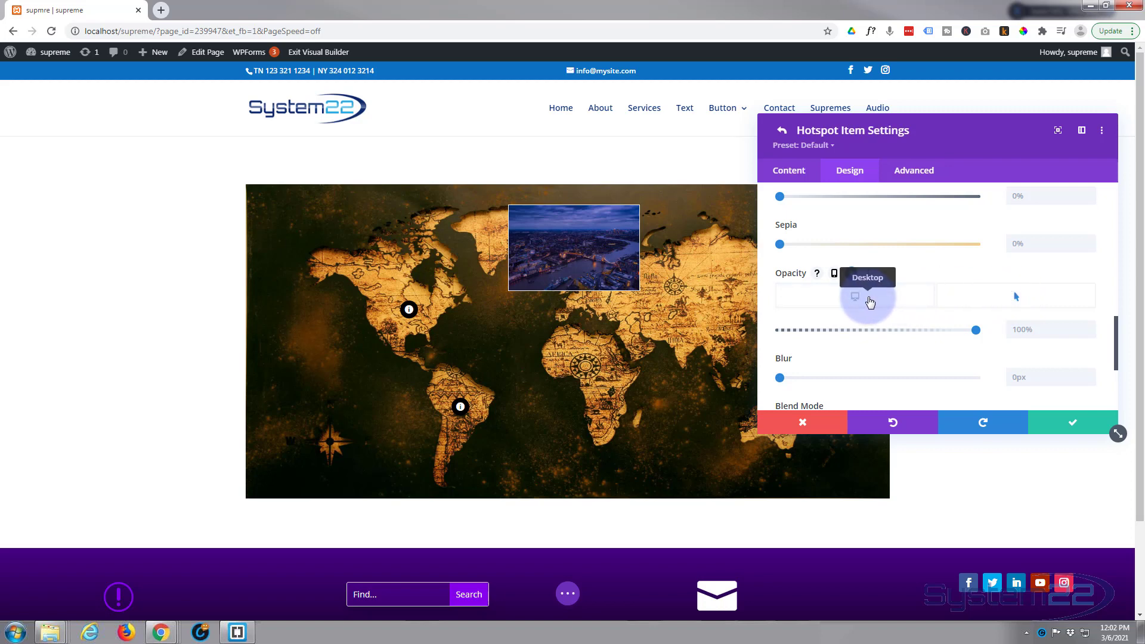
pyautogui.click(870, 302)
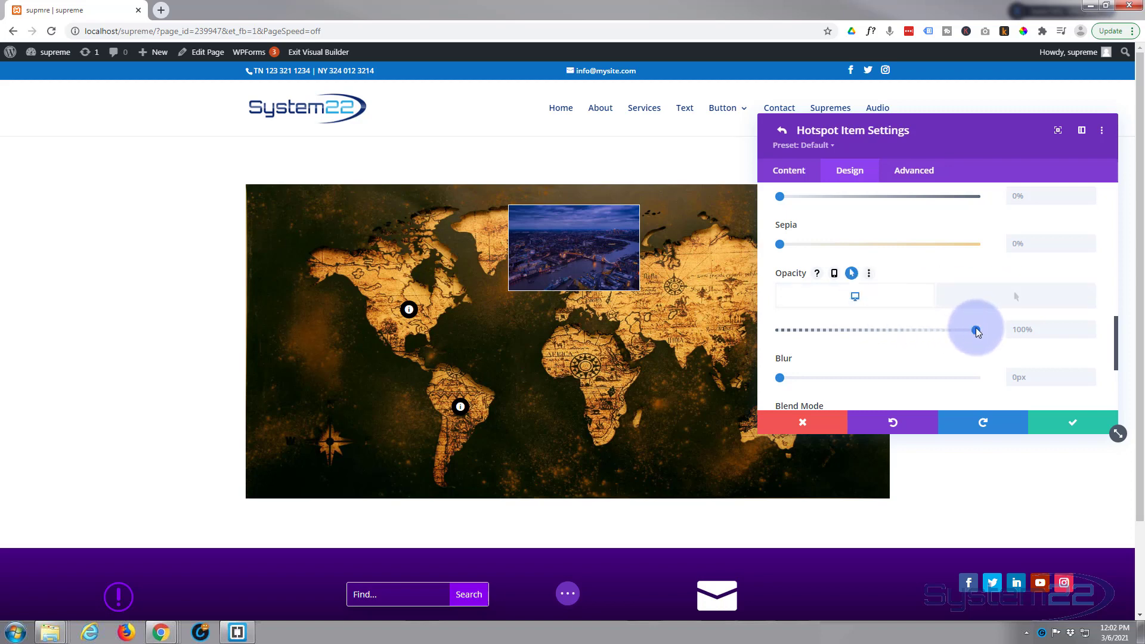
pyautogui.moveTo(971, 328); pyautogui.dragTo(779, 330)
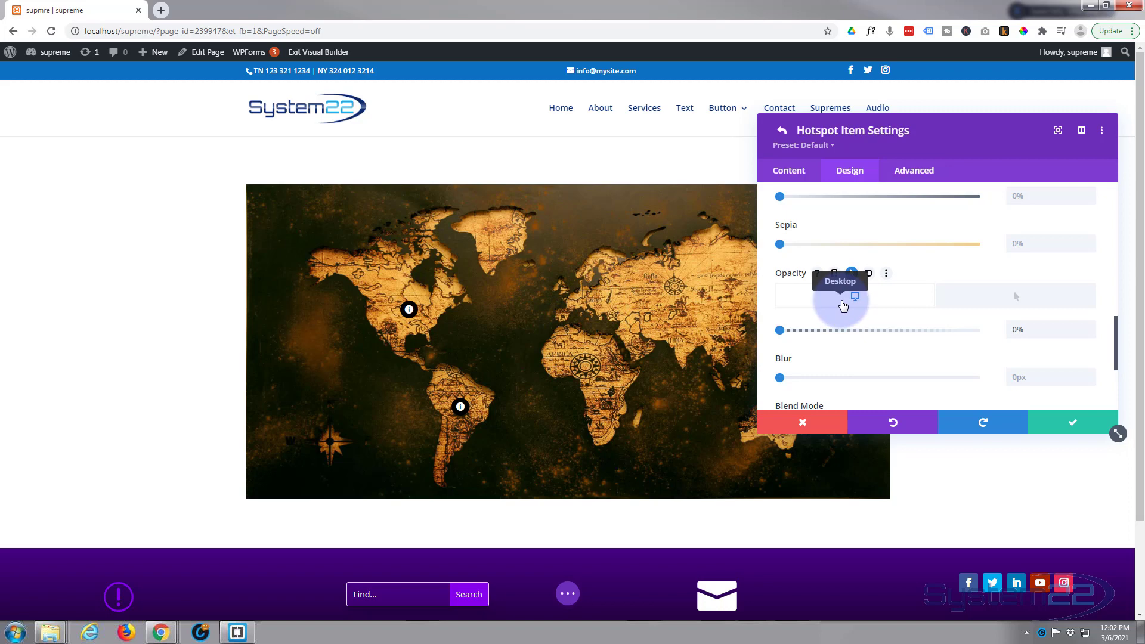
pyautogui.scroll(3, 850, 303)
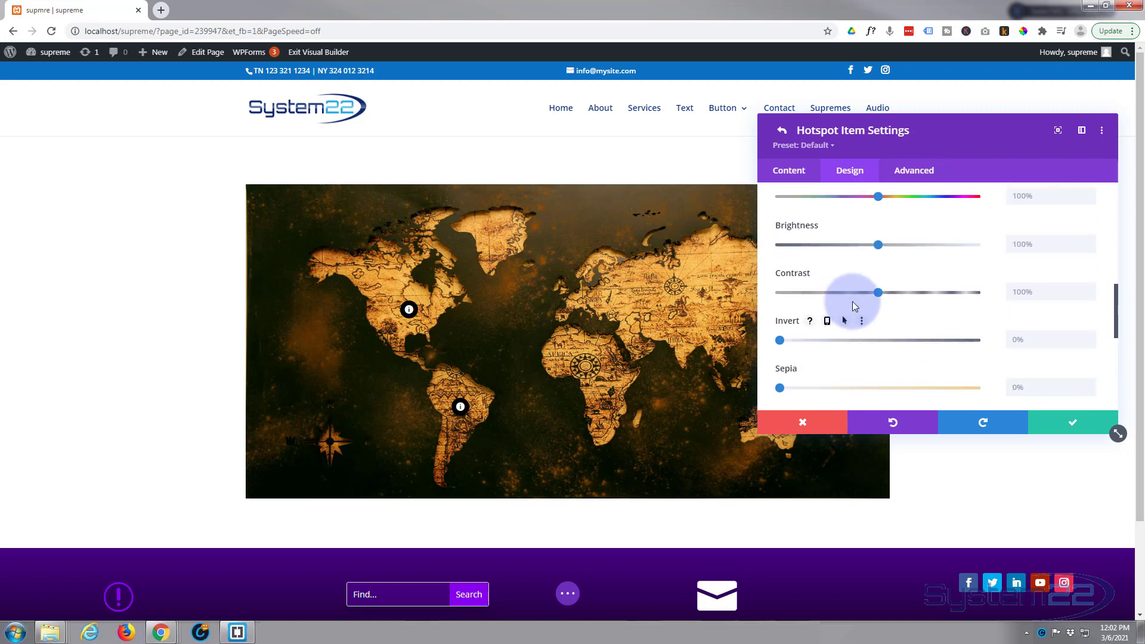
pyautogui.scroll(5, 852, 302)
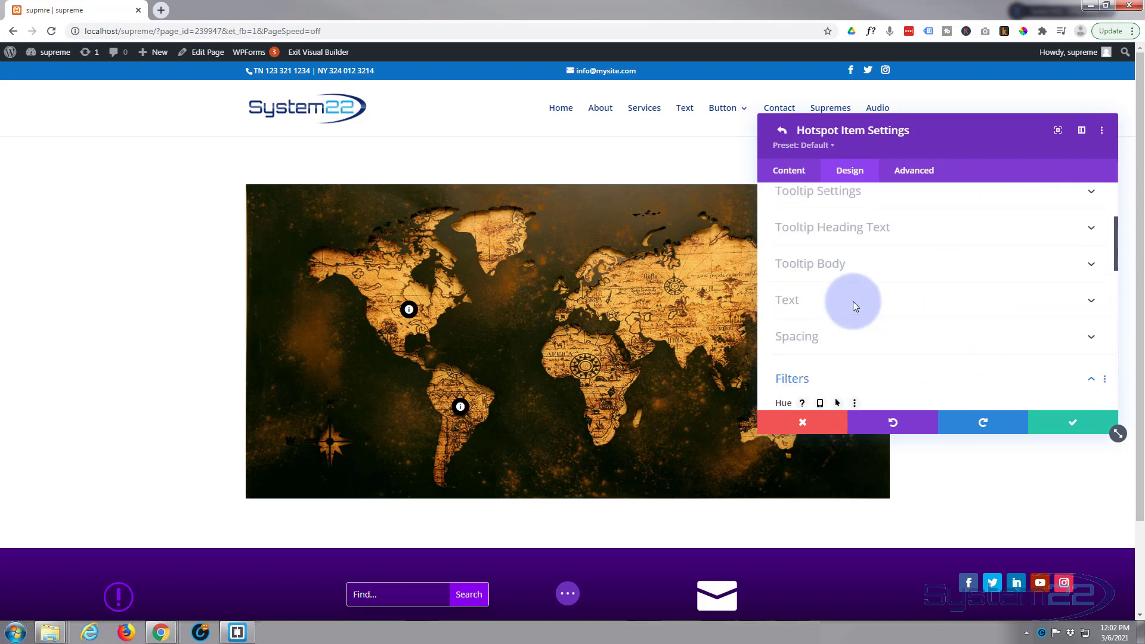
pyautogui.scroll(3, 853, 302)
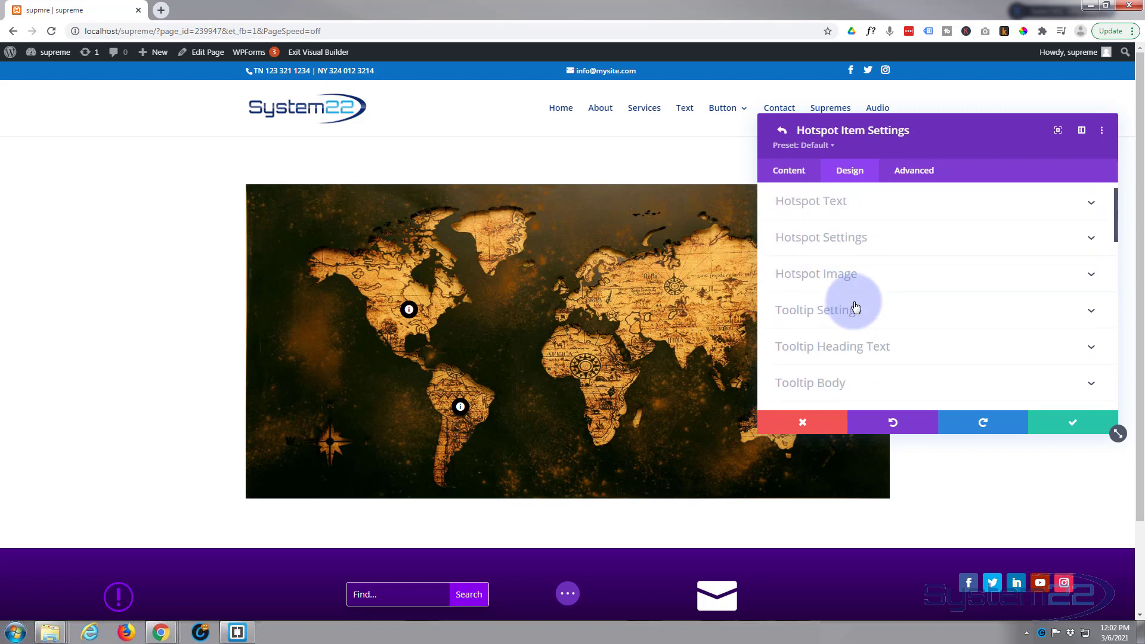
# Copy 'London' from the image title into the Image Alternative Text field.
pyautogui.click(796, 175)
pyautogui.click(881, 232)
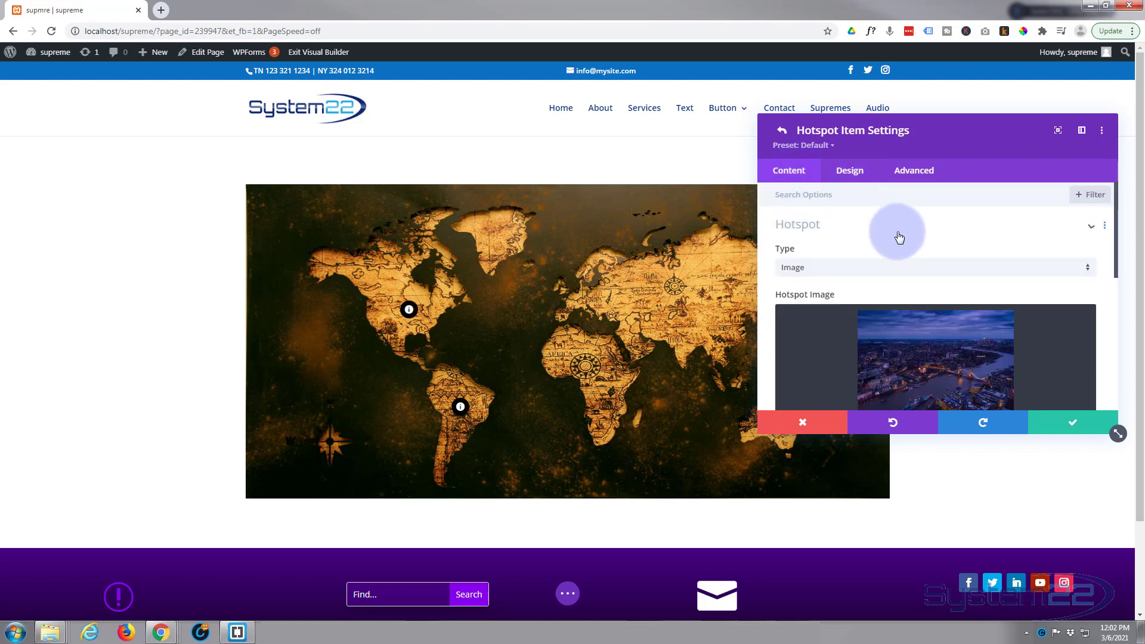
pyautogui.scroll(-5, 889, 284)
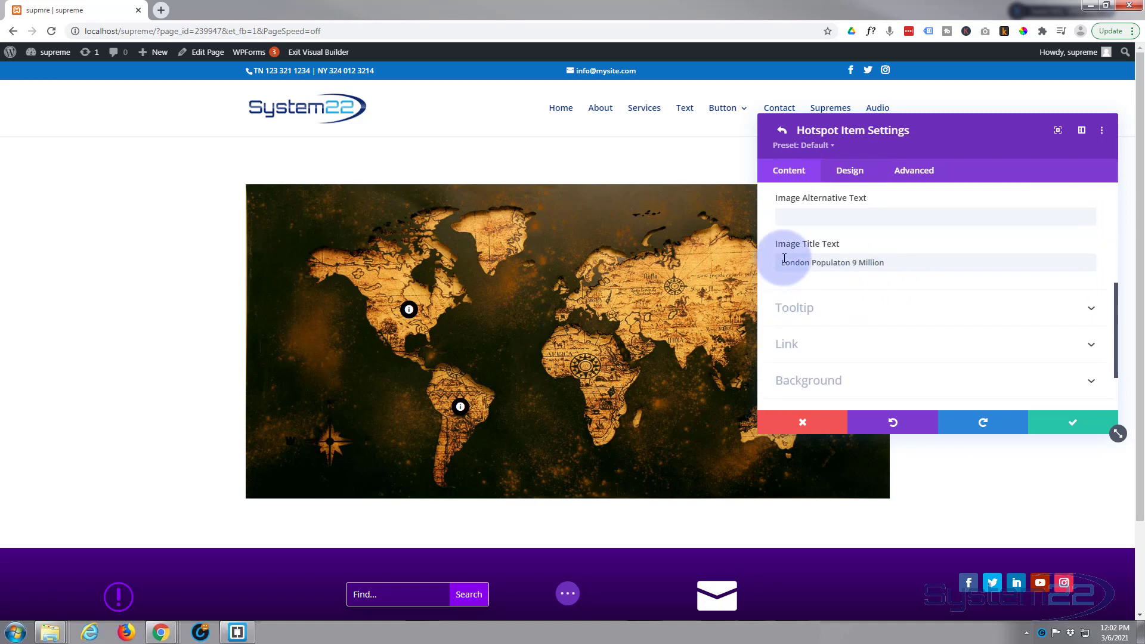
pyautogui.scroll(1, 899, 279)
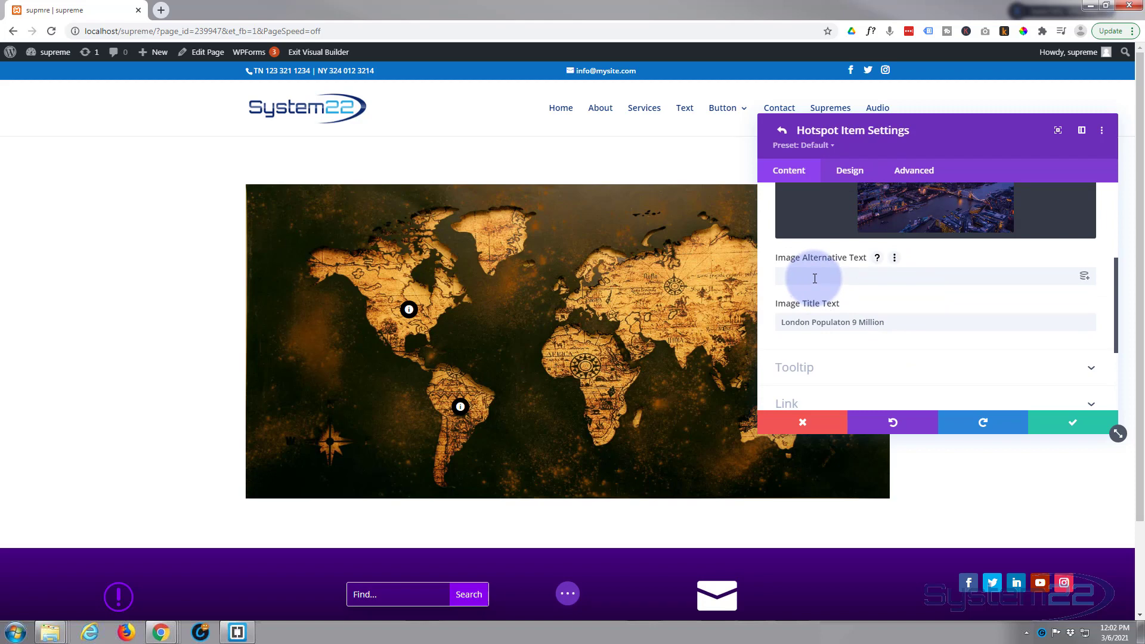
pyautogui.moveTo(781, 322); pyautogui.dragTo(807, 322)
pyautogui.hotkey('ctrl', 'c')
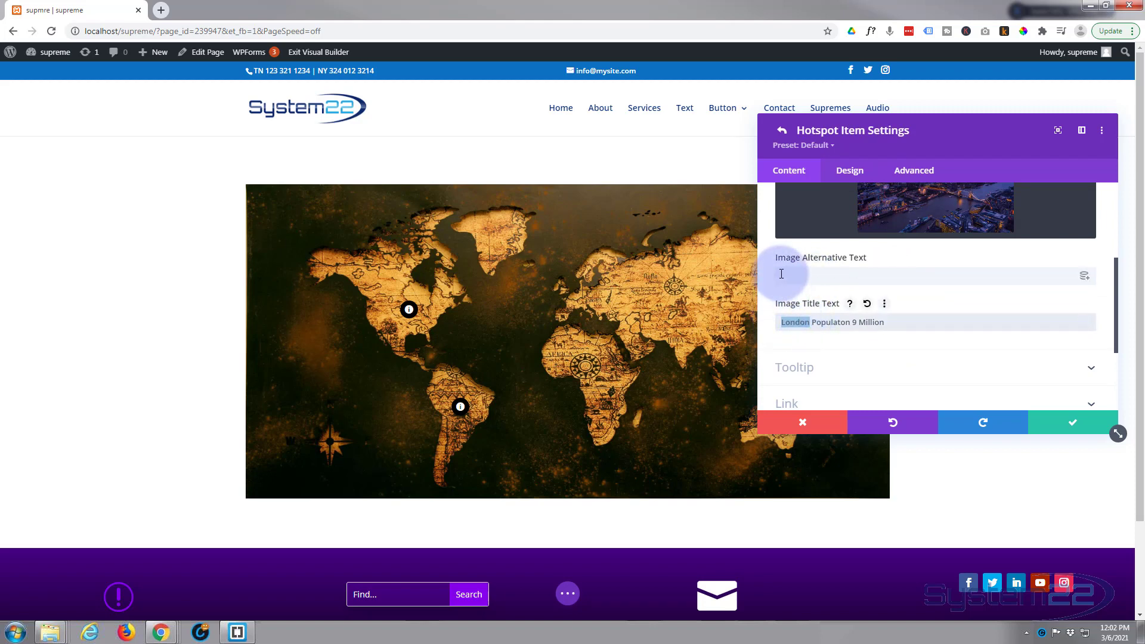
pyautogui.click(781, 276)
pyautogui.hotkey('ctrl', 'v')
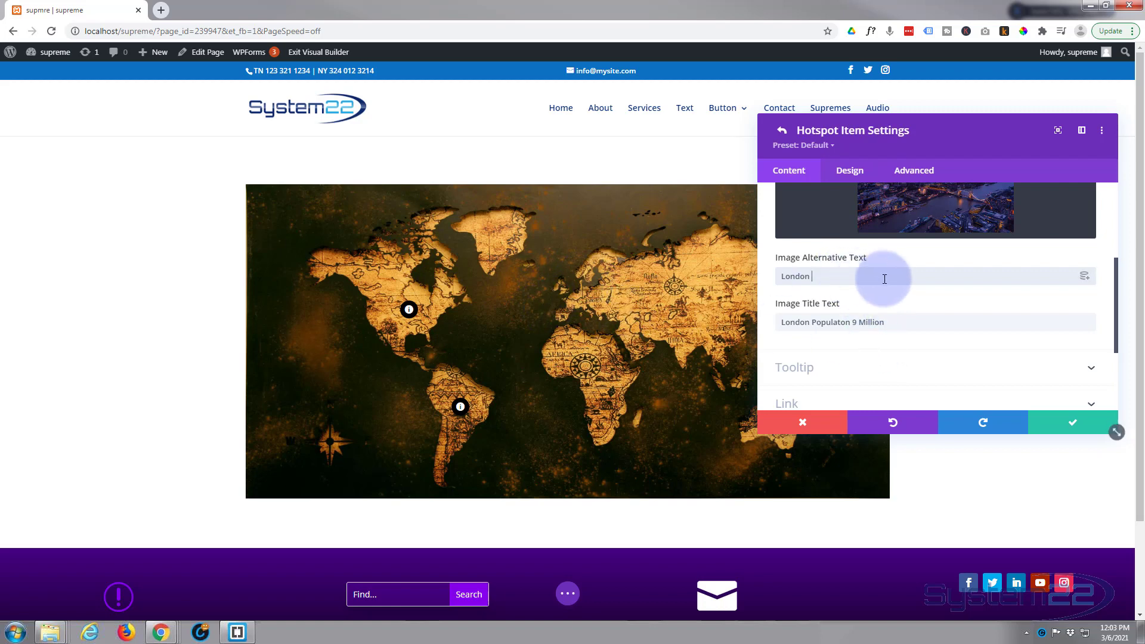
pyautogui.scroll(-1, 889, 285)
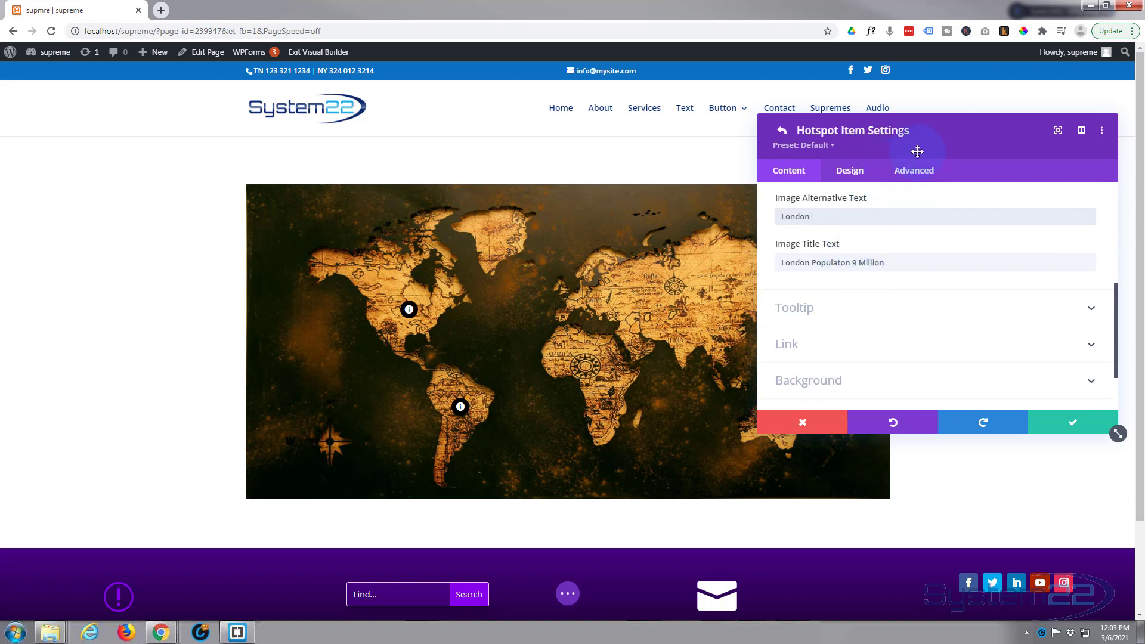
# Save the London hotspot and duplicate it, moving the settings panel aside.
pyautogui.click(1067, 424)
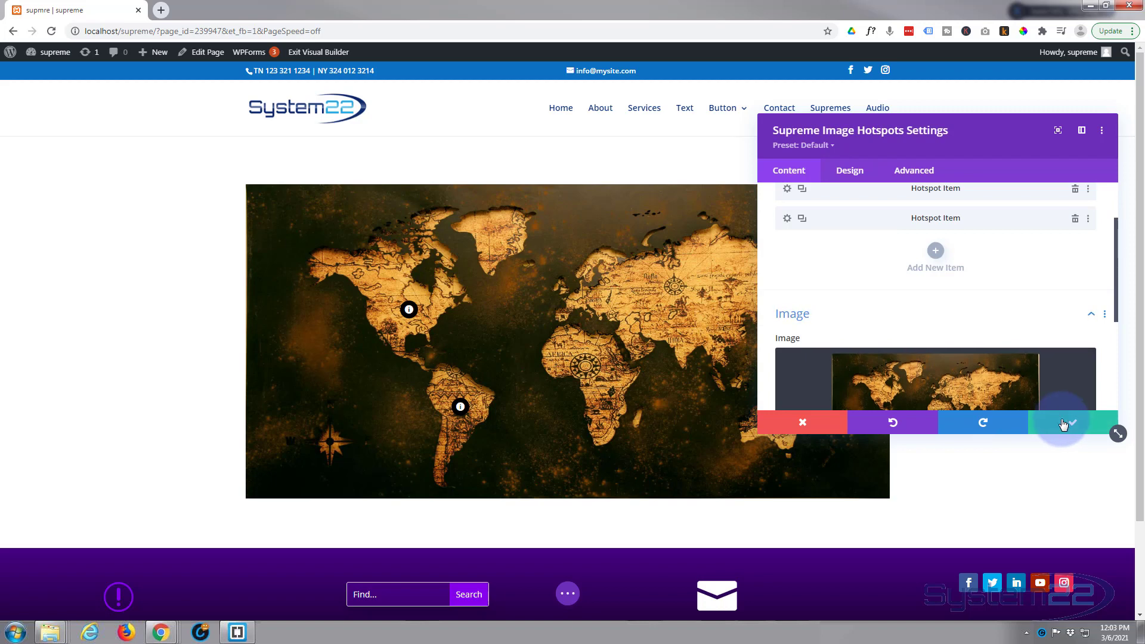
pyautogui.click(801, 221)
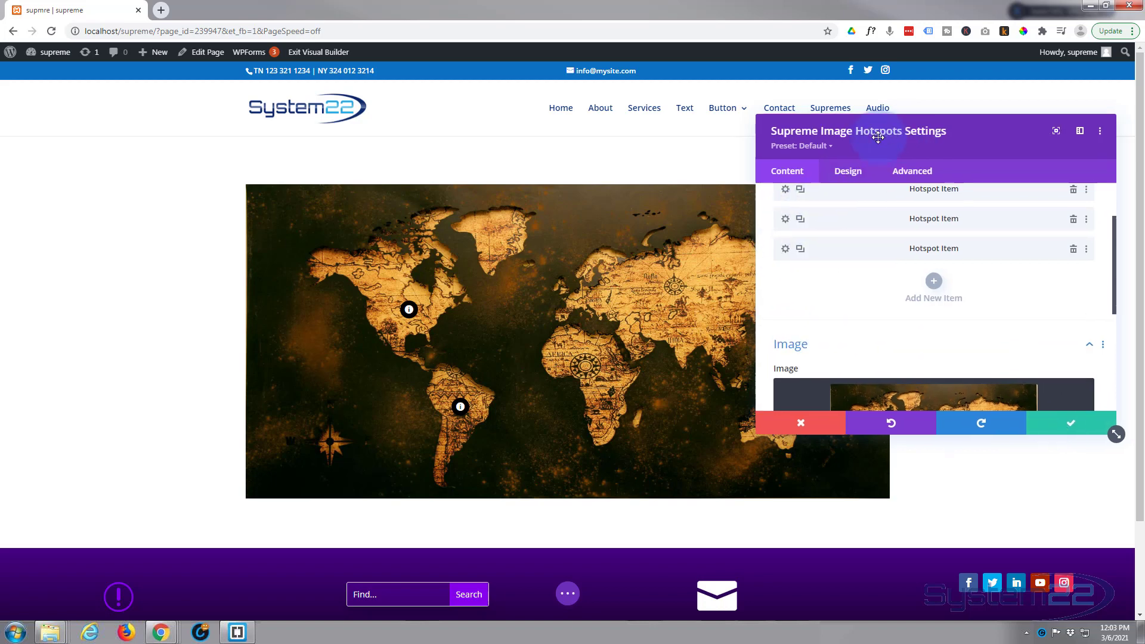
pyautogui.moveTo(909, 131); pyautogui.dragTo(316, 148)
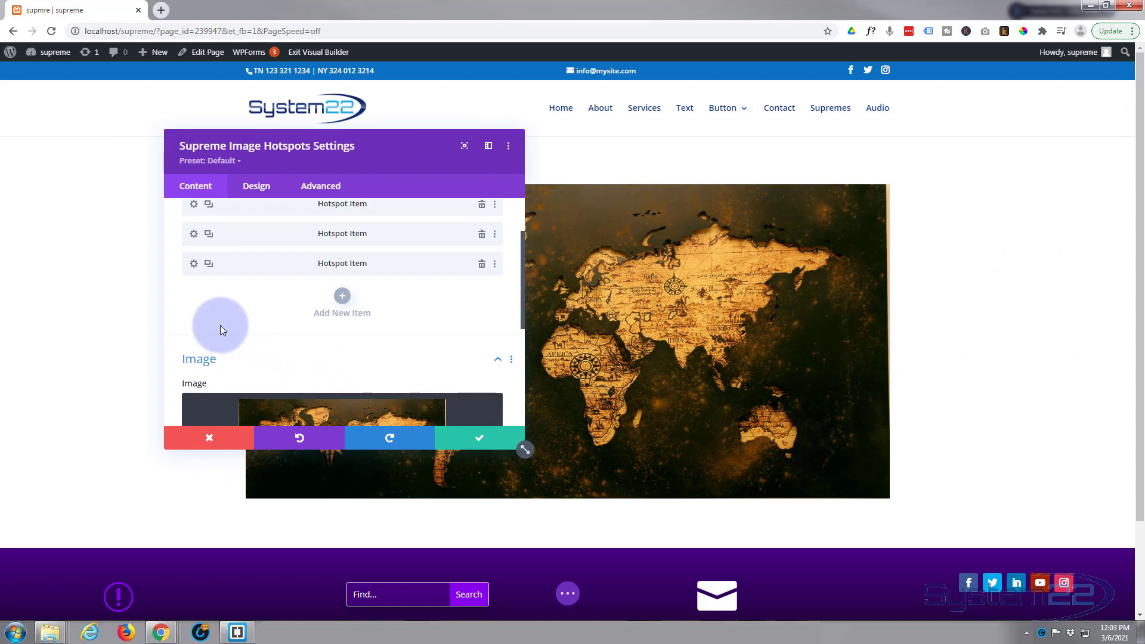
# Open the copied hotspot's Hotspot section and start choosing a new image for it.
pyautogui.click(193, 264)
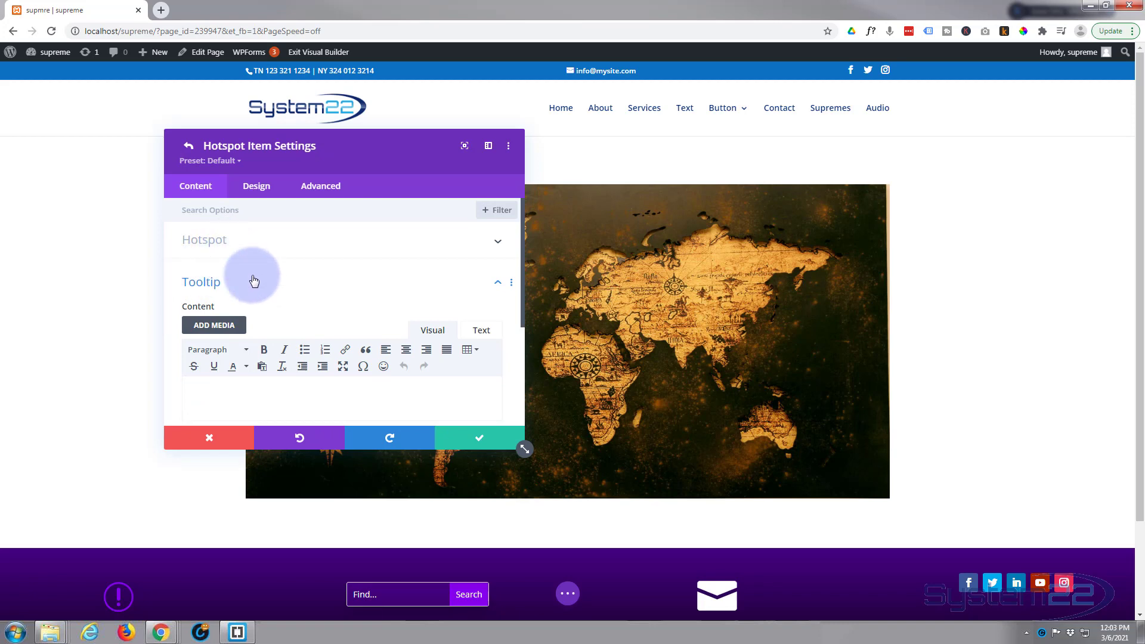
pyautogui.click(255, 238)
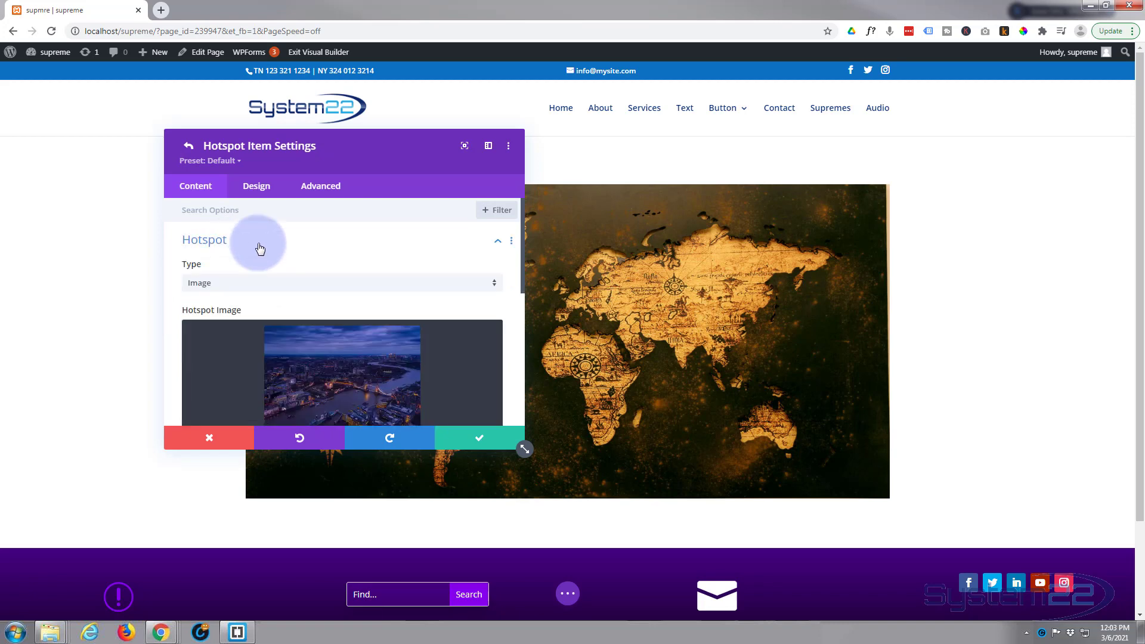
pyautogui.click(333, 382)
# Replace the copy's hotspot image with the Sydney harbour photo.
pyautogui.click(184, 213)
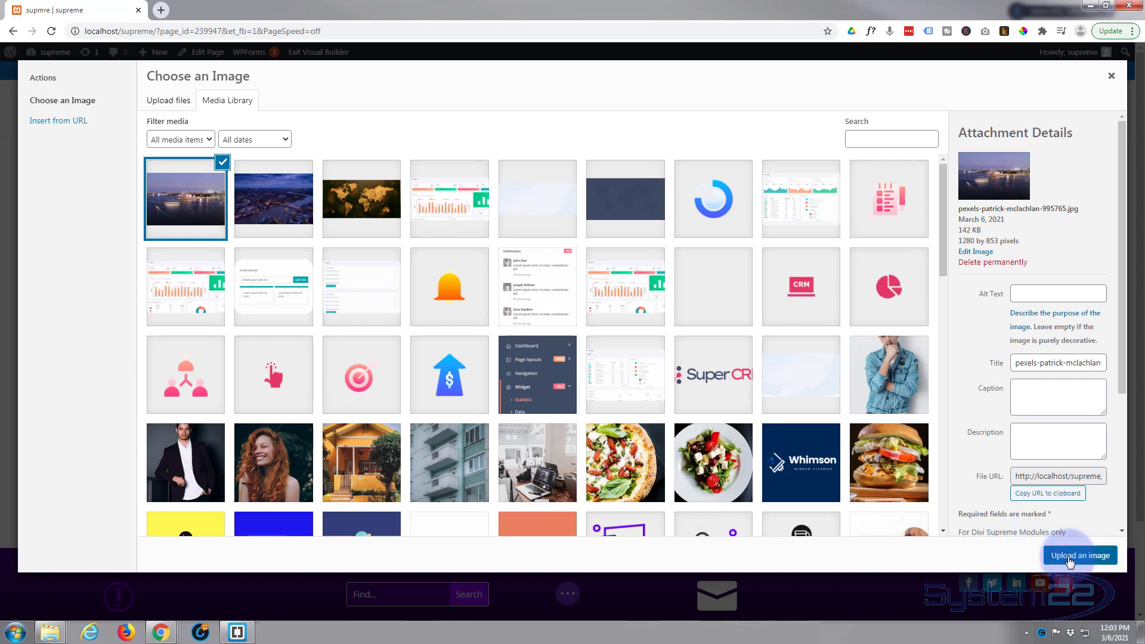
pyautogui.click(1068, 558)
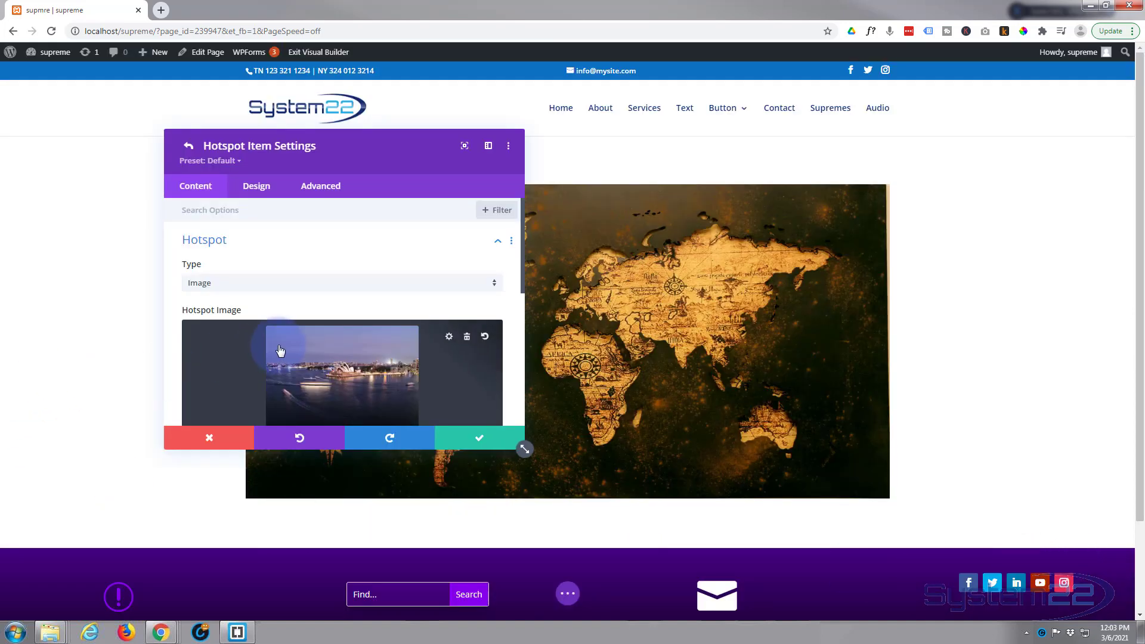
pyautogui.scroll(-2, 279, 345)
pyautogui.scroll(-1, 279, 345)
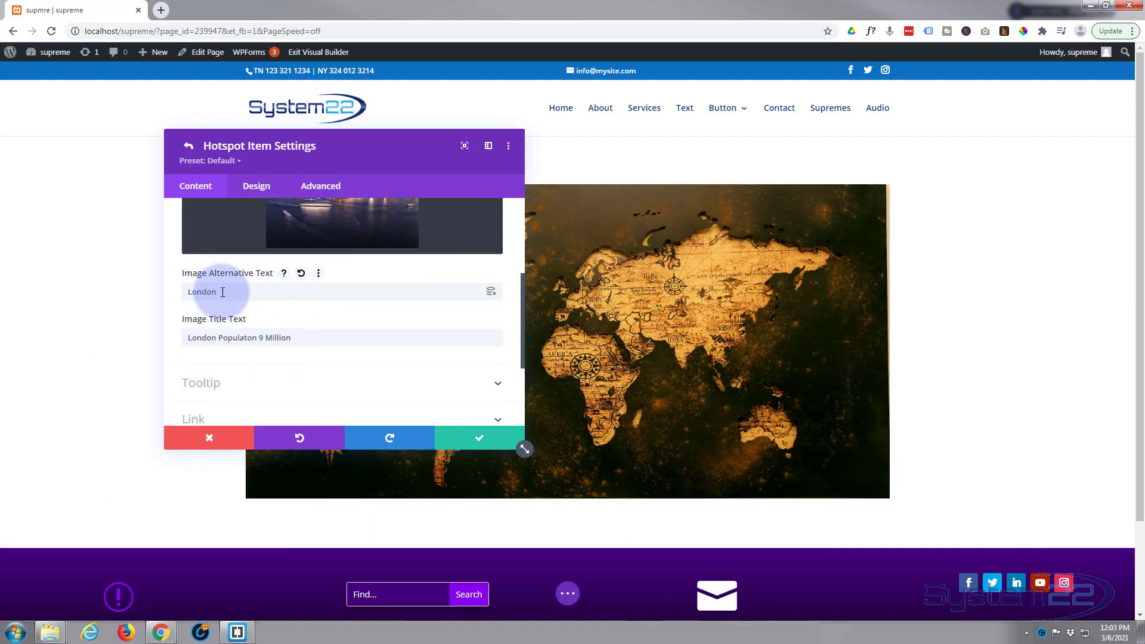
# Change the alt text to 'Sydney' and the title to 'Sydney Populaton 5 Million'.
pyautogui.moveTo(220, 292); pyautogui.dragTo(150, 290)
pyautogui.write('Sydney')
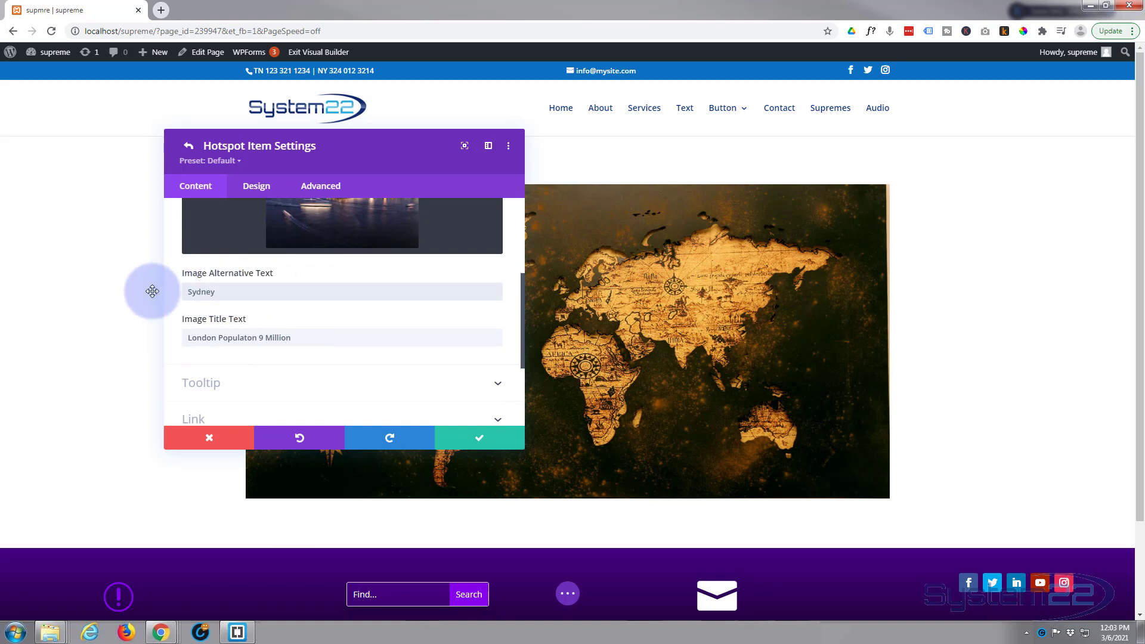
pyautogui.moveTo(217, 337); pyautogui.dragTo(188, 337)
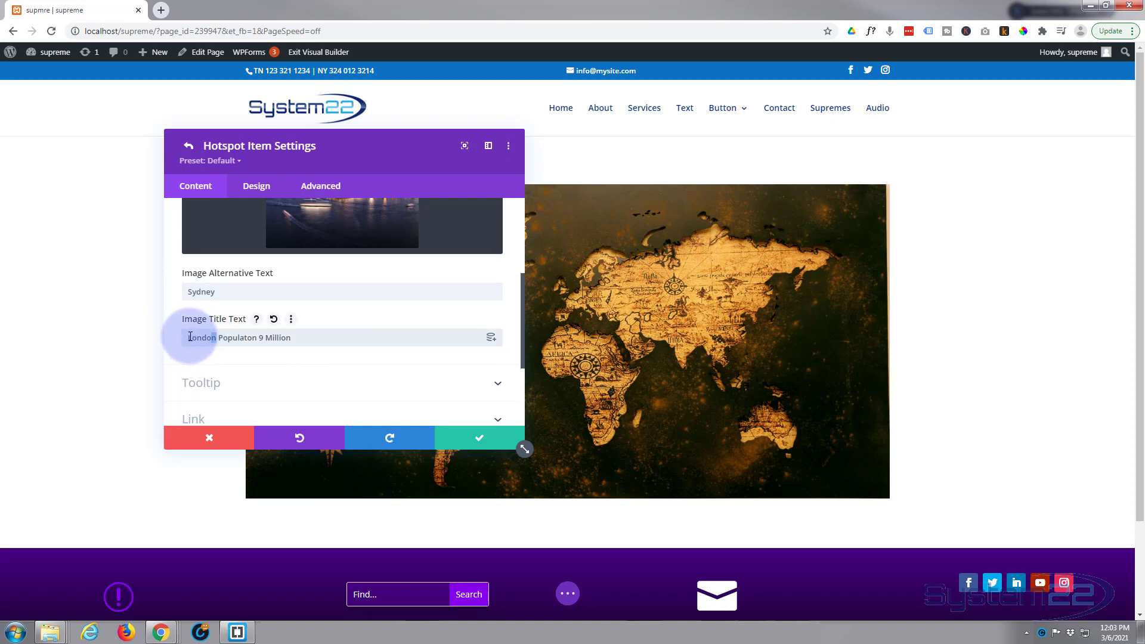
pyautogui.write('Sy')
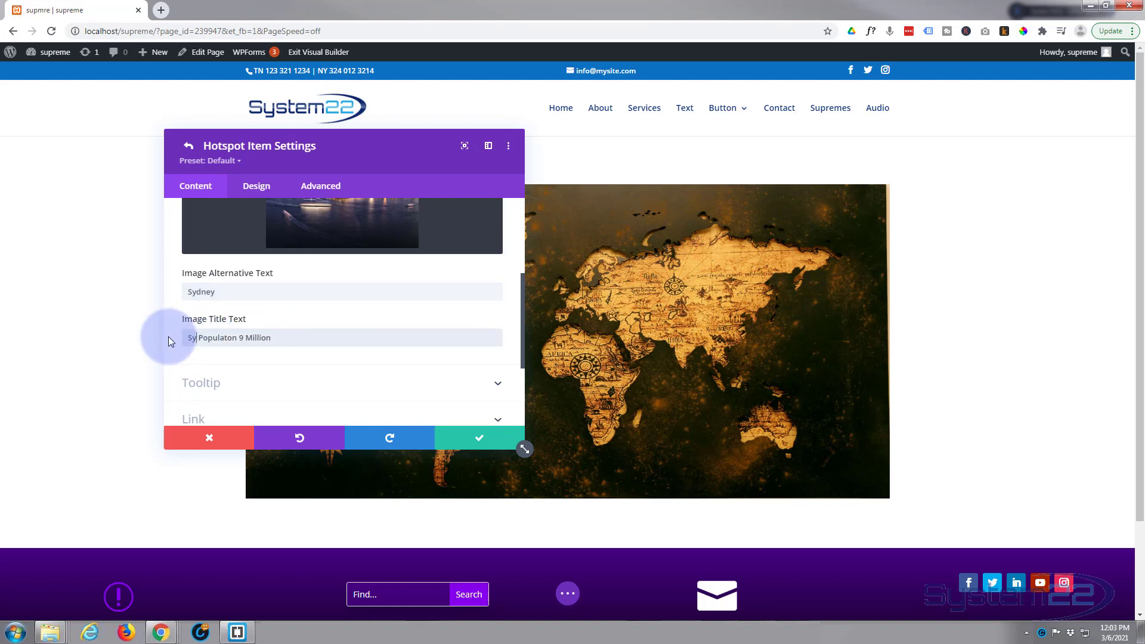
pyautogui.write('dney')
pyautogui.moveTo(256, 339); pyautogui.dragTo(261, 340)
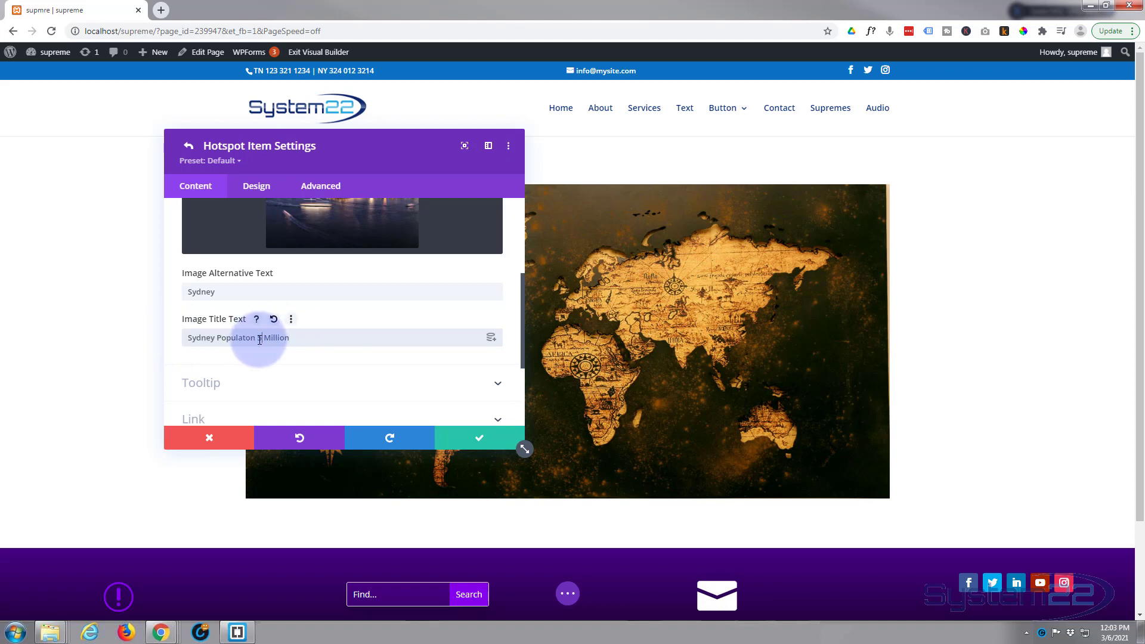
pyautogui.write('5')
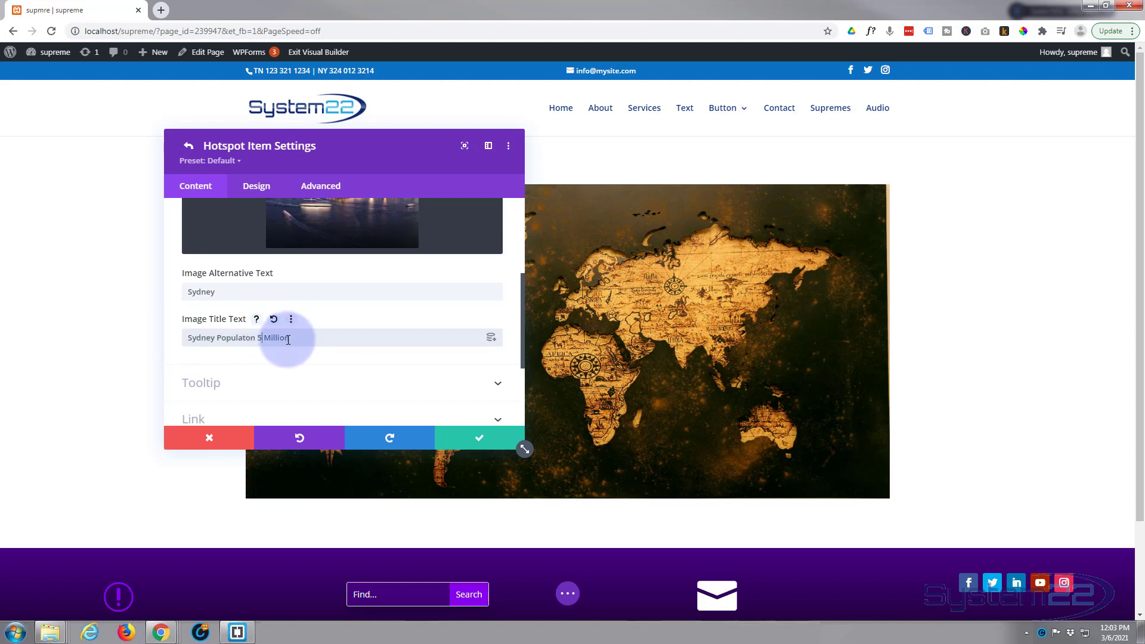
pyautogui.scroll(2, 301, 383)
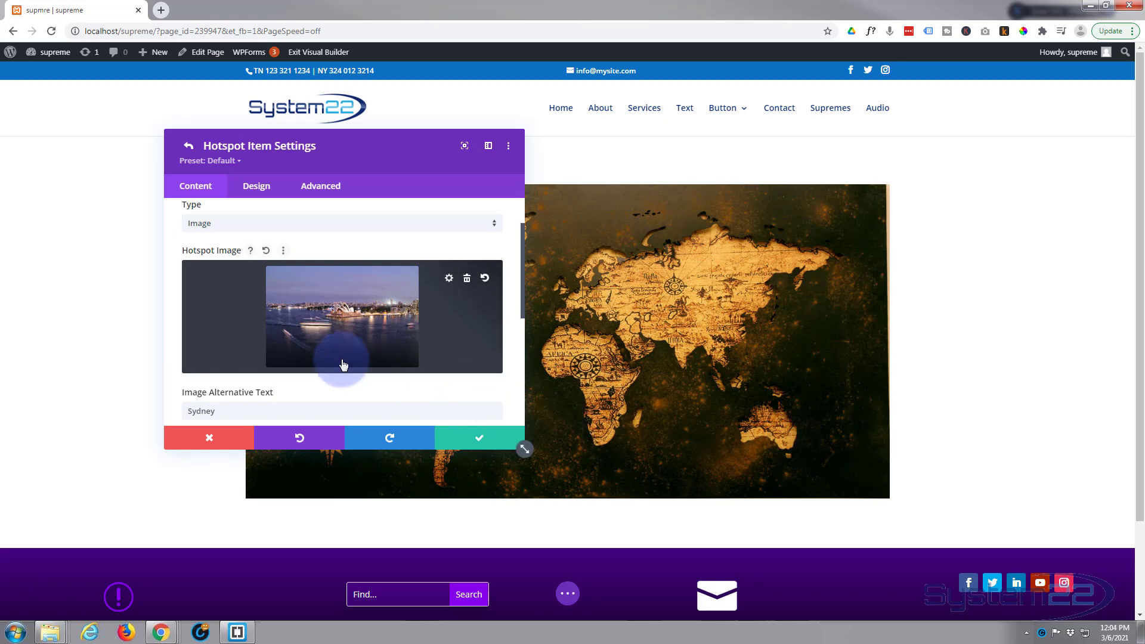
pyautogui.scroll(-2, 339, 349)
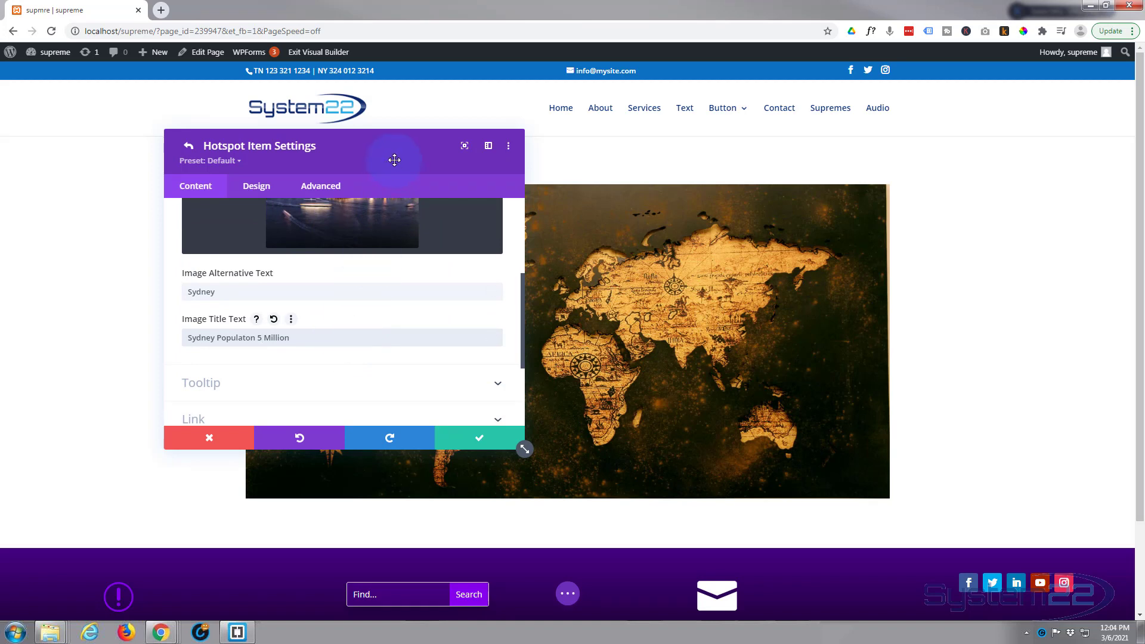
pyautogui.moveTo(390, 160); pyautogui.dragTo(297, 157)
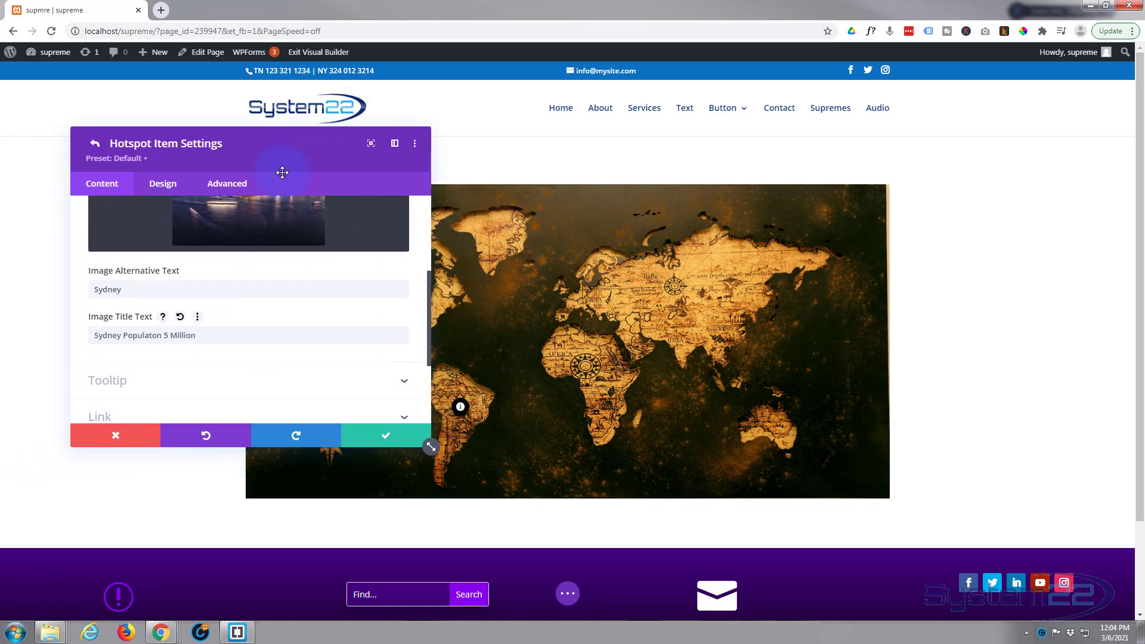
# Set the Sydney hotspot image's hover opacity to 100% under Design > Filters.
pyautogui.click(162, 184)
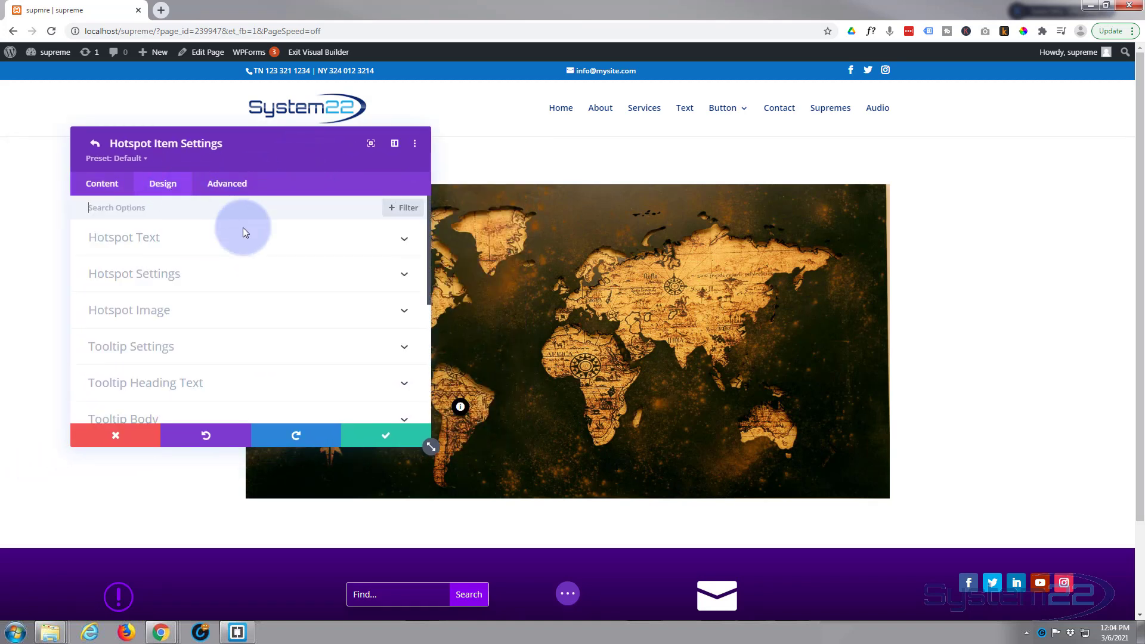
pyautogui.scroll(-5, 238, 299)
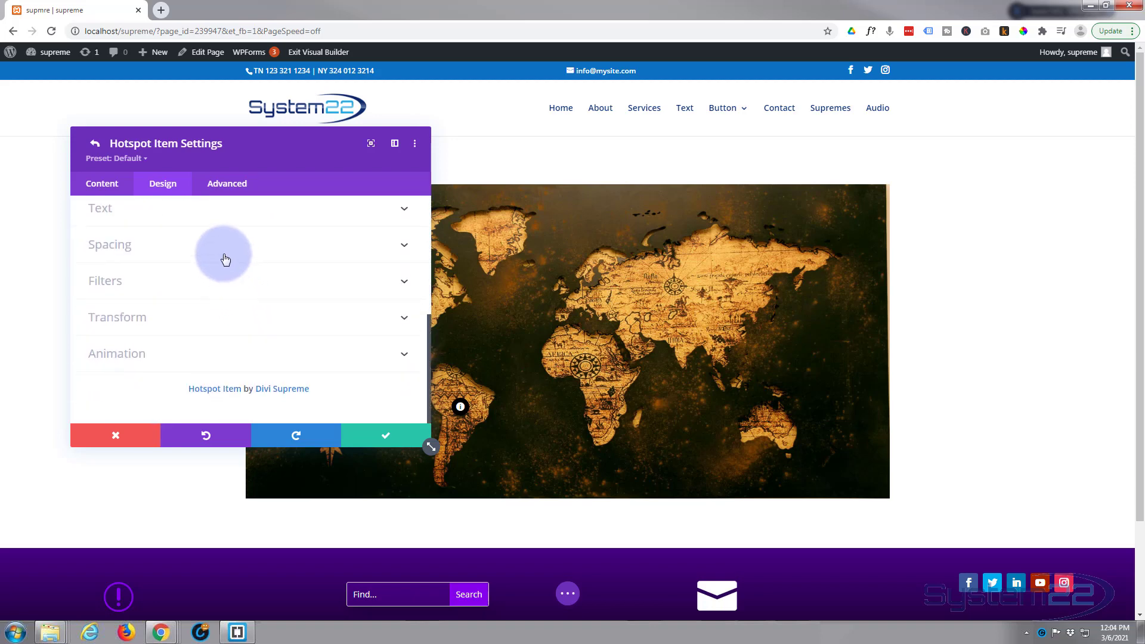
pyautogui.click(208, 280)
pyautogui.scroll(-5, 210, 300)
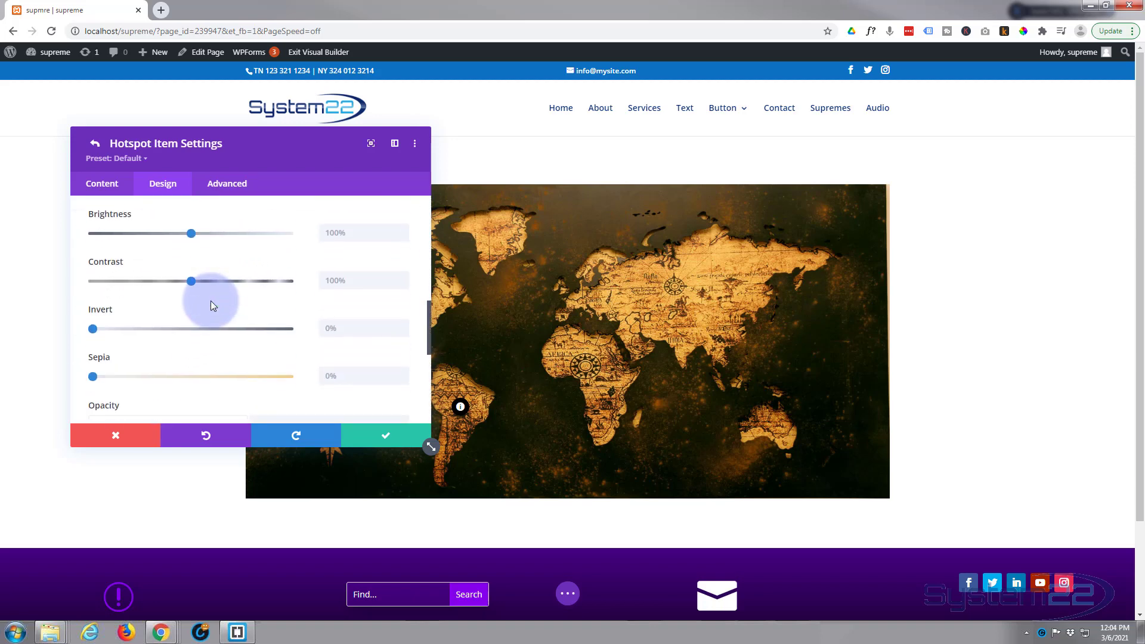
pyautogui.click(342, 255)
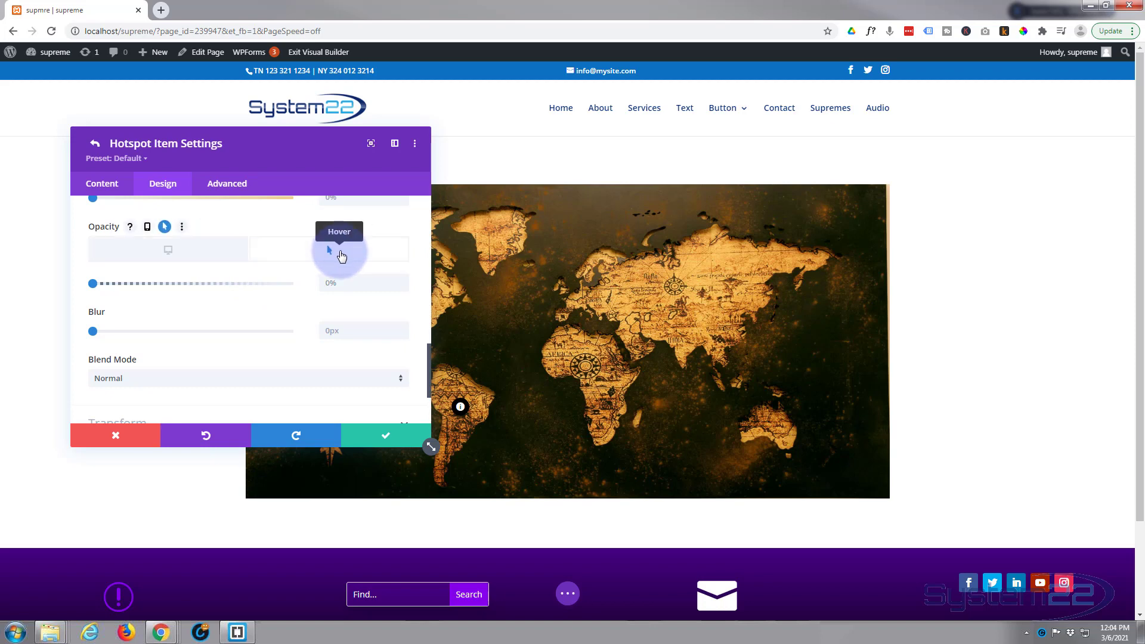
pyautogui.moveTo(93, 283); pyautogui.dragTo(306, 292)
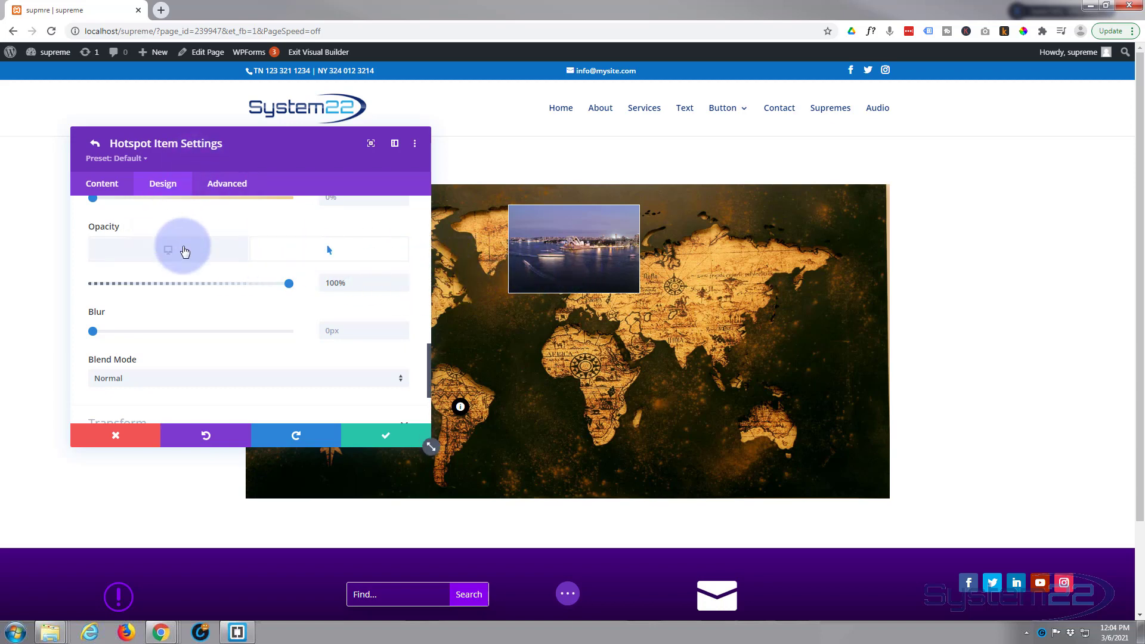
pyautogui.scroll(2, 184, 251)
pyautogui.scroll(10, 185, 251)
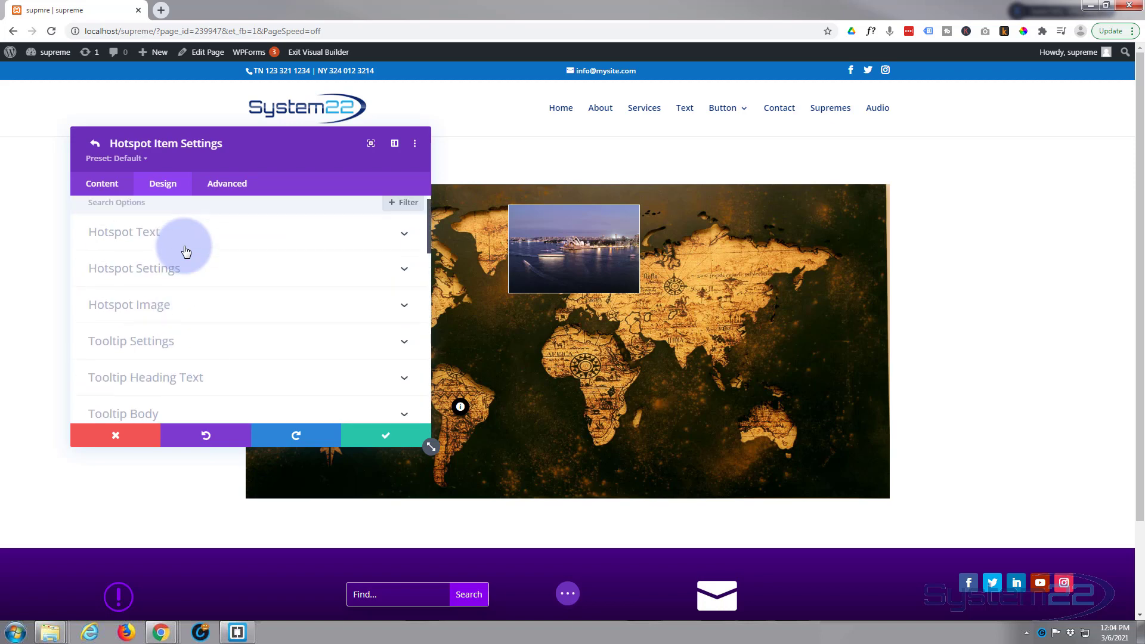
# Position the Sydney image at 81% left and 60% top, over Australia.
pyautogui.click(216, 272)
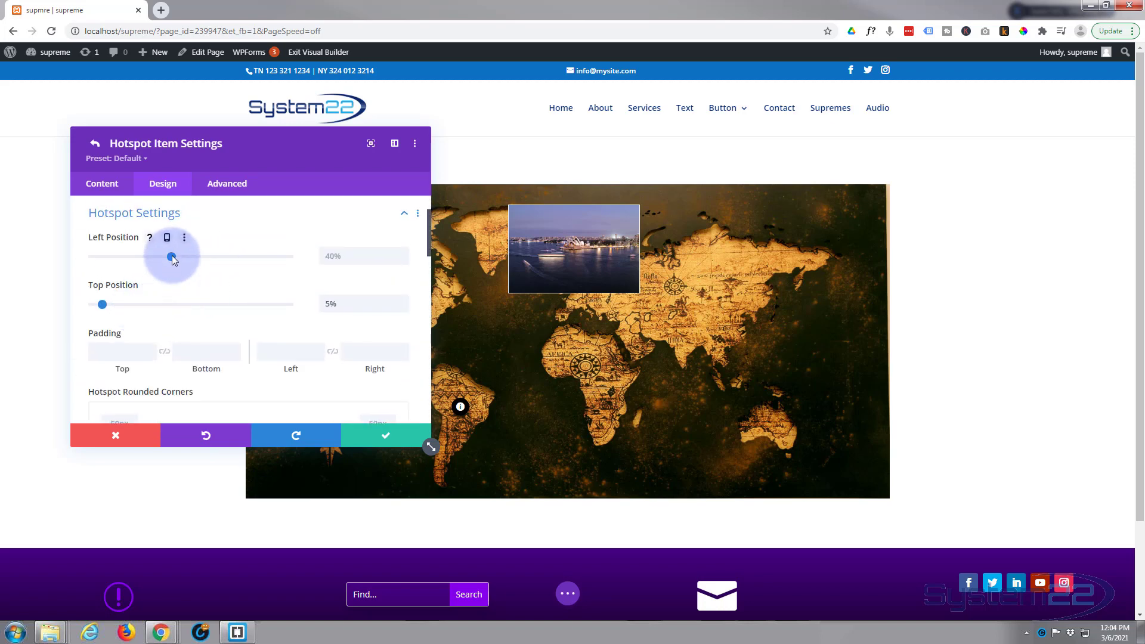
pyautogui.moveTo(171, 255); pyautogui.dragTo(253, 256)
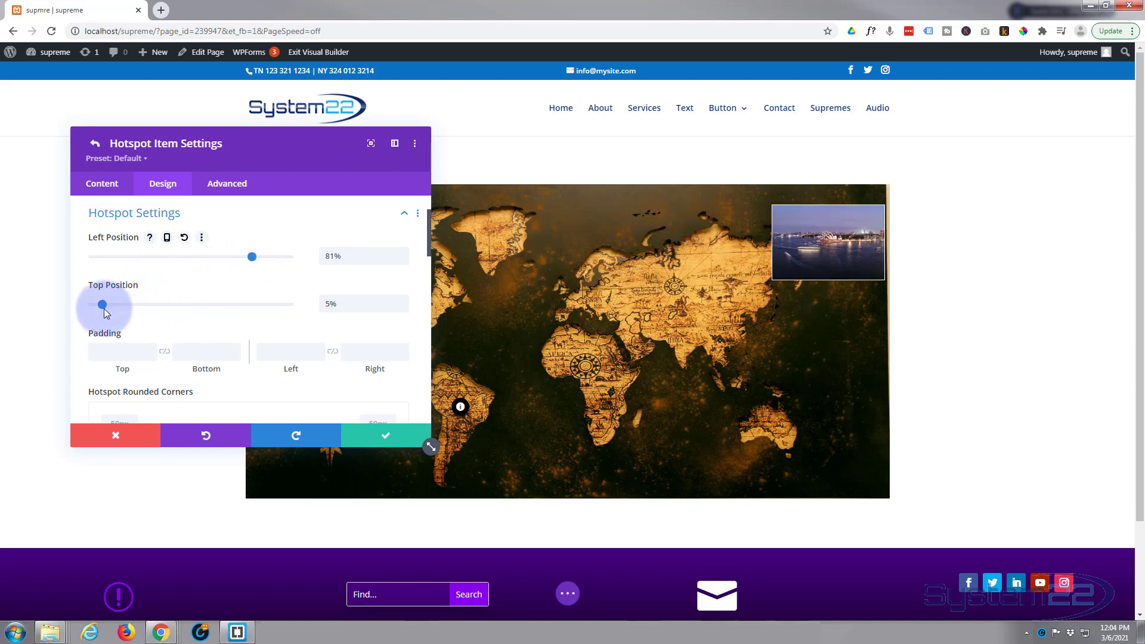
pyautogui.moveTo(104, 309); pyautogui.dragTo(210, 313)
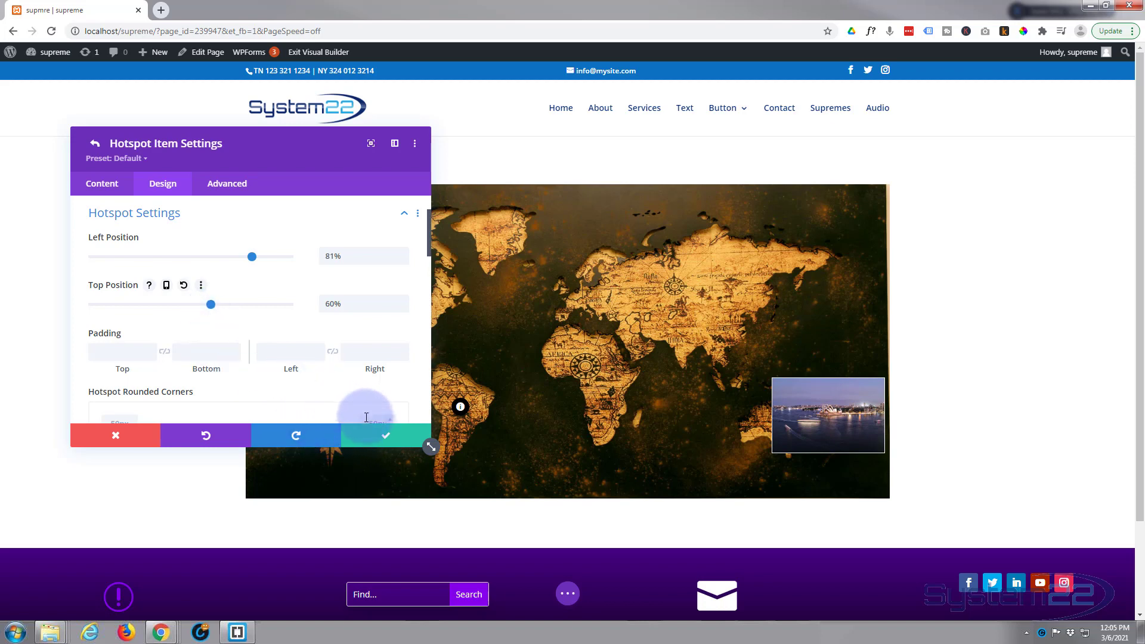
pyautogui.scroll(-4, 232, 277)
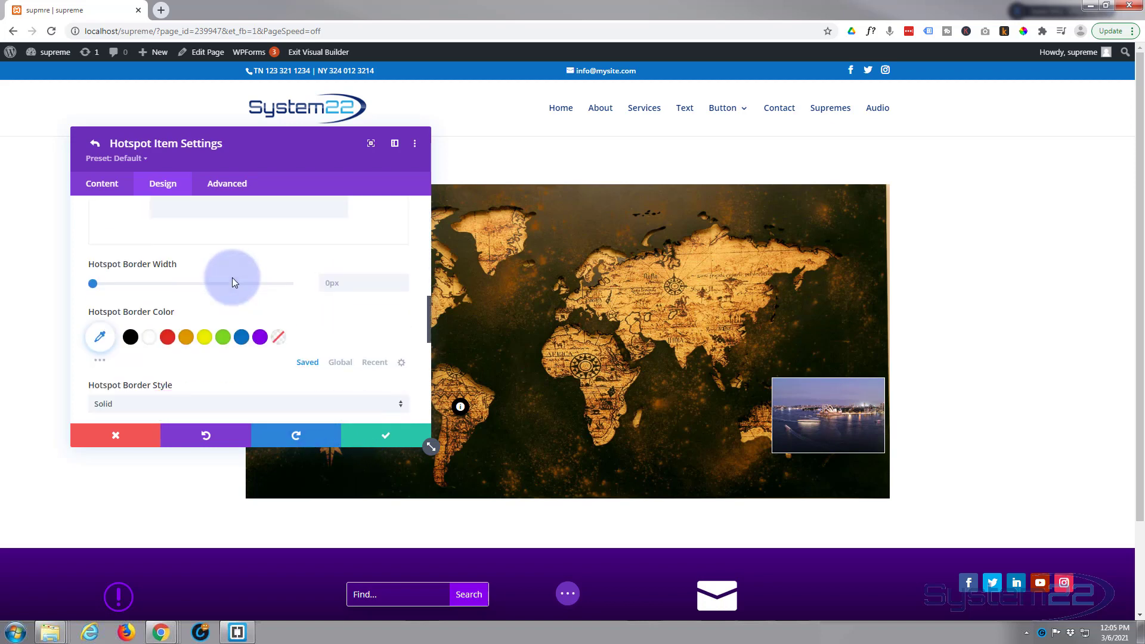
pyautogui.scroll(-6, 232, 277)
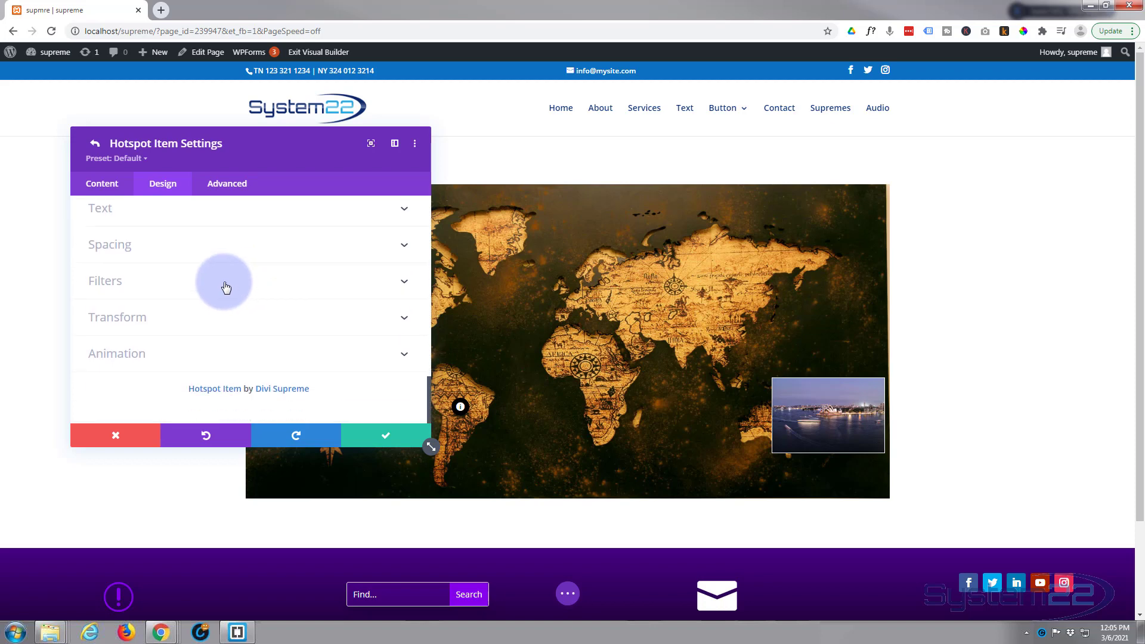
# Check the Sydney hotspot's normal-state opacity and save its settings.
pyautogui.click(226, 288)
pyautogui.scroll(-4, 203, 315)
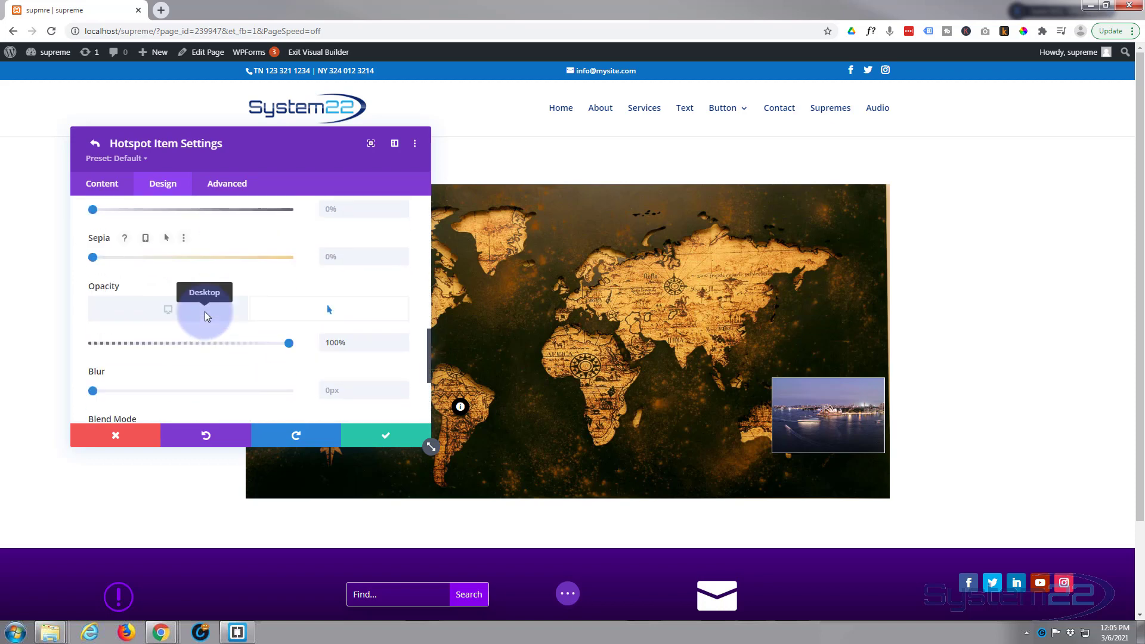
pyautogui.click(176, 310)
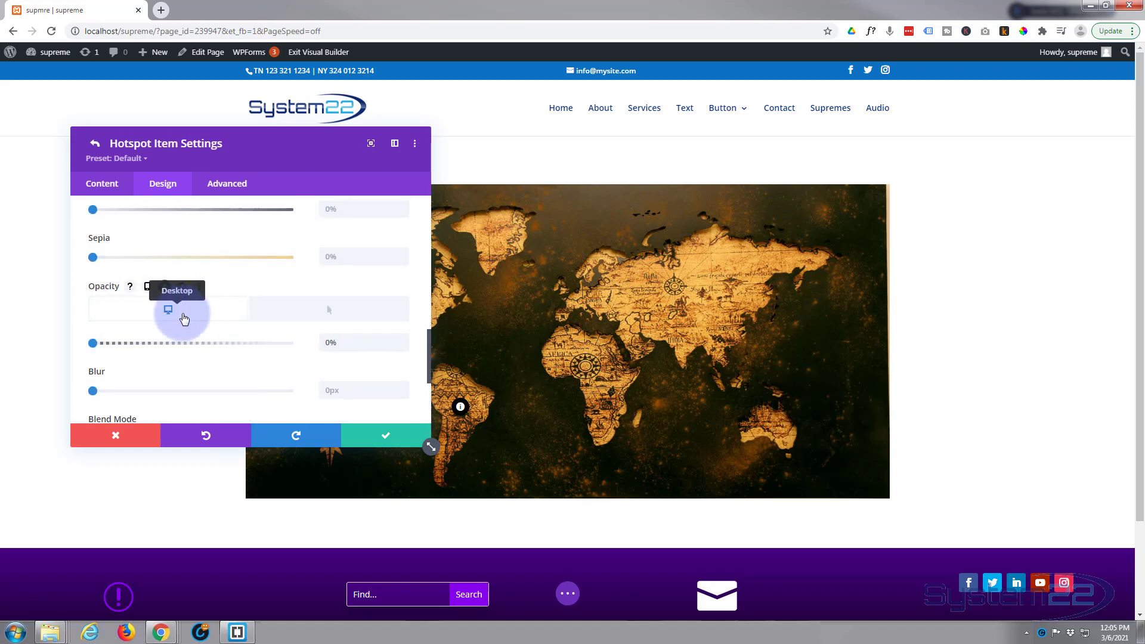
pyautogui.click(387, 437)
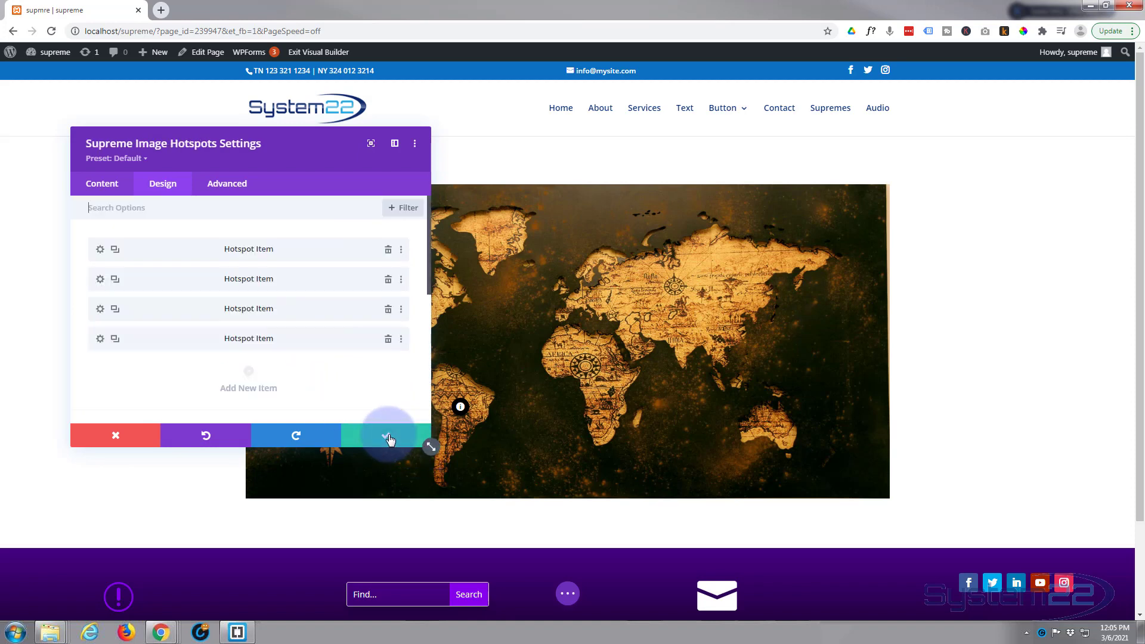
# Give the third hotspot's London image a 100% hover opacity, leaving 0% normally.
pyautogui.click(100, 310)
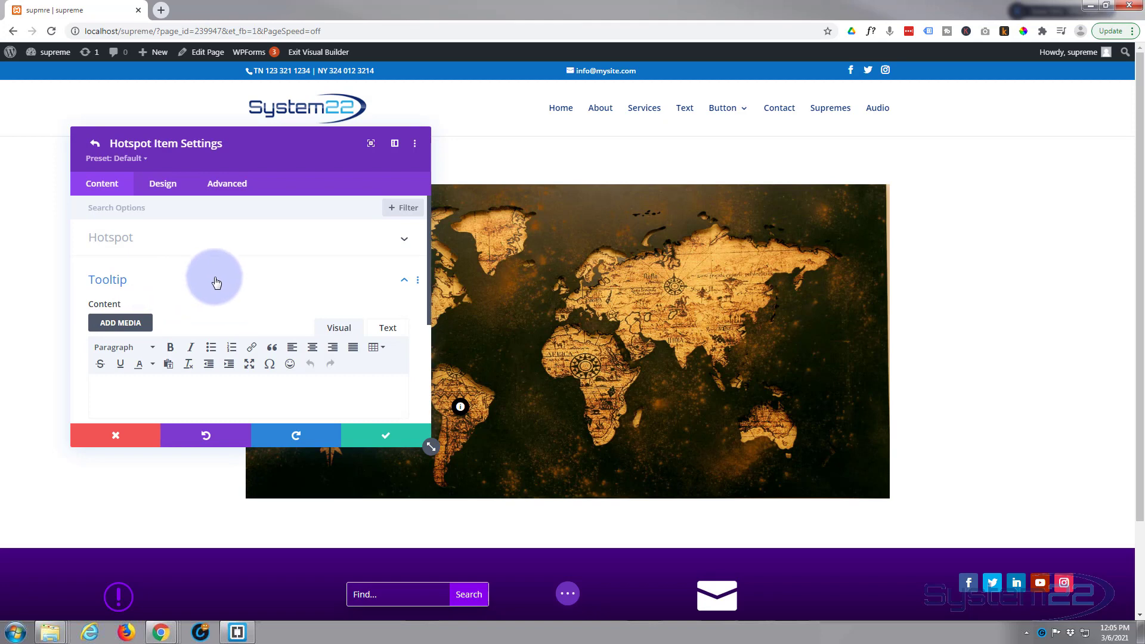
pyautogui.click(177, 184)
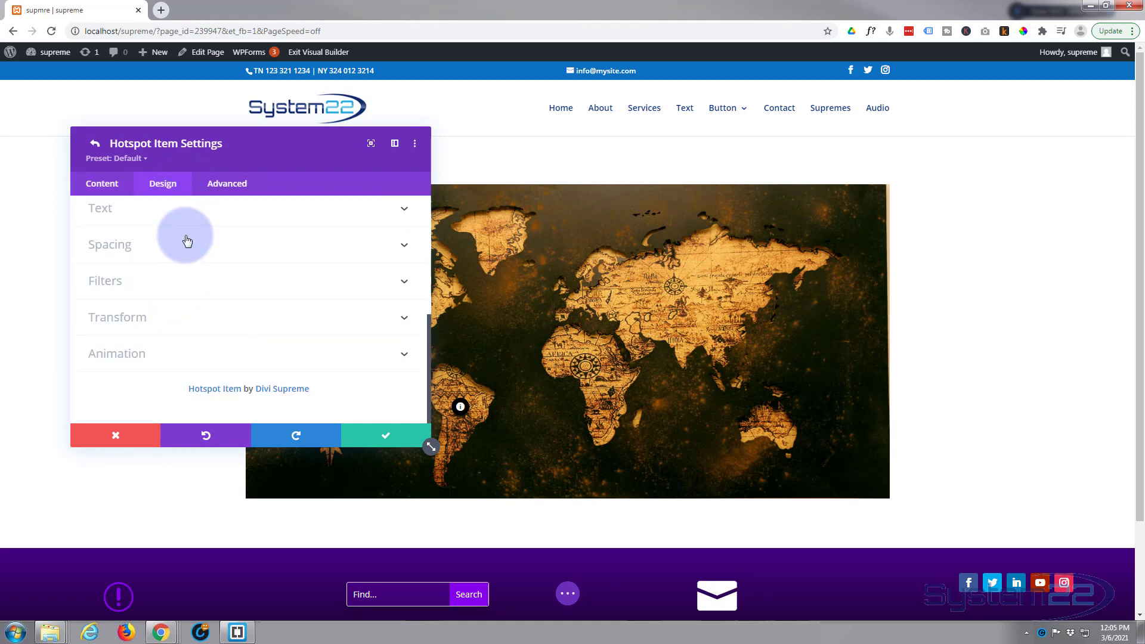
pyautogui.click(186, 282)
pyautogui.scroll(-5, 183, 277)
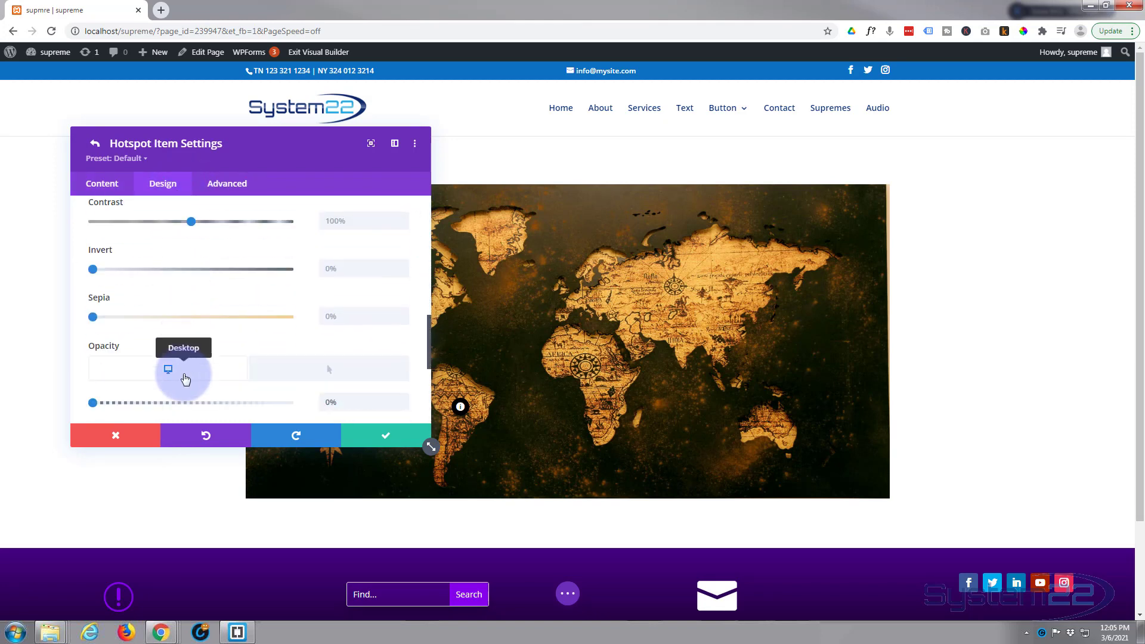
pyautogui.click(311, 373)
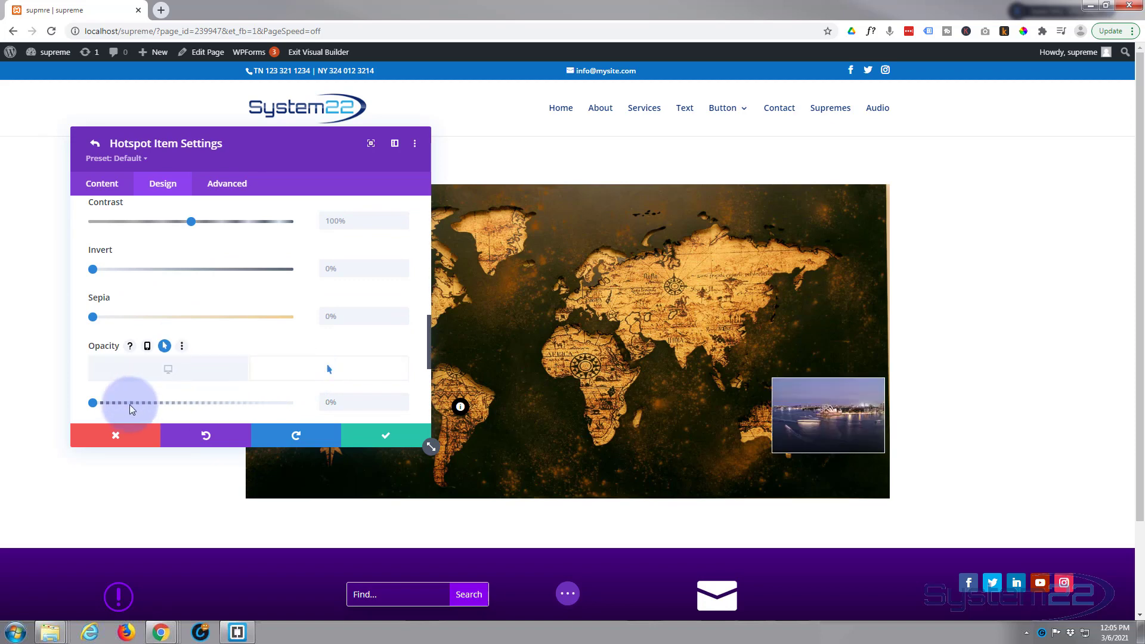
pyautogui.moveTo(93, 402); pyautogui.dragTo(304, 407)
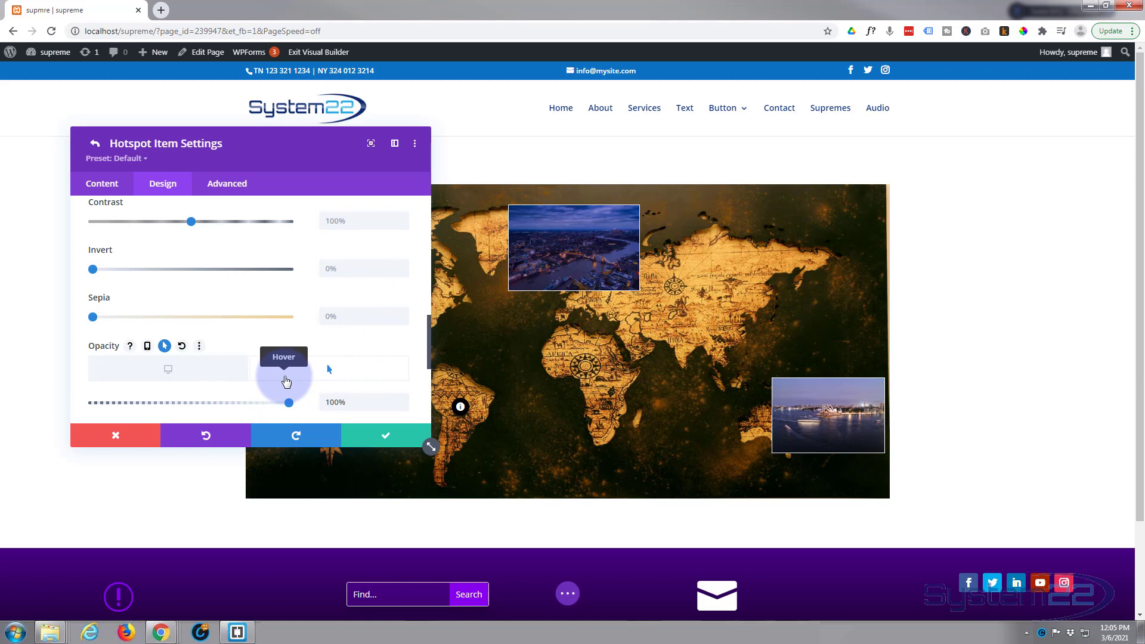
pyautogui.scroll(3, 236, 378)
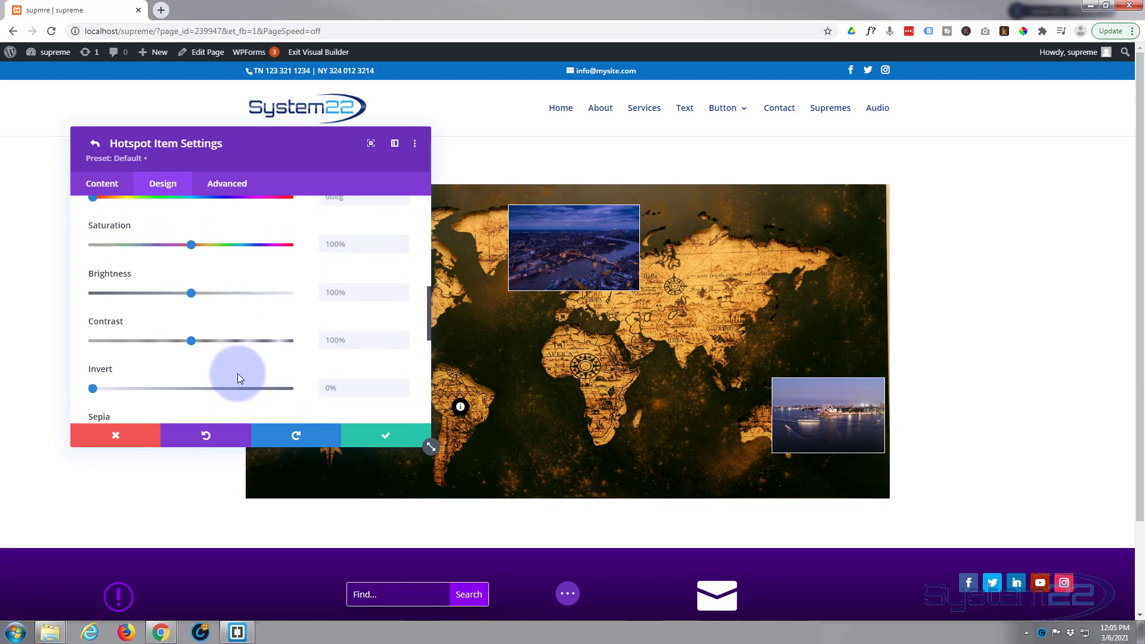
pyautogui.scroll(6, 239, 376)
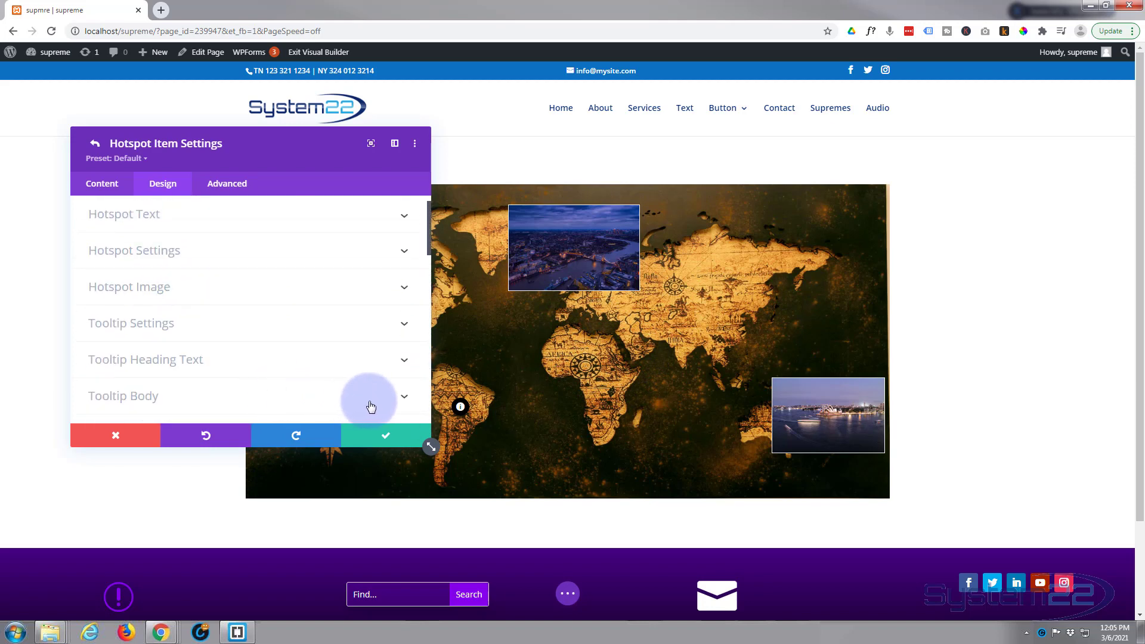
pyautogui.scroll(1, 376, 407)
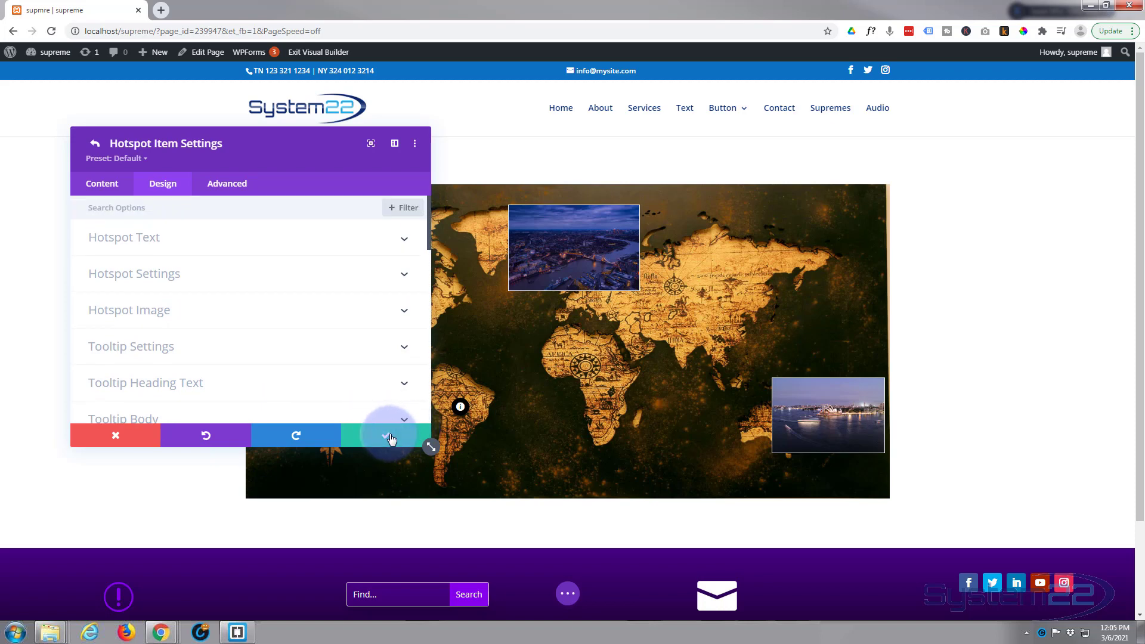
# Give the first hotspot item the admin label 'North America' and save it.
pyautogui.click(389, 437)
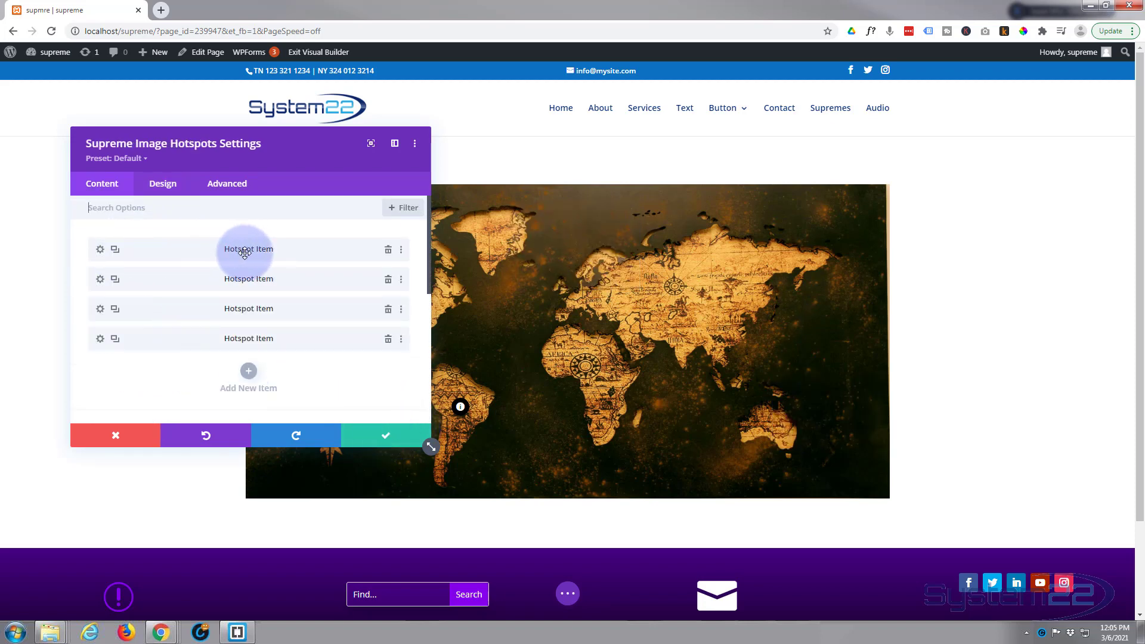
pyautogui.click(99, 252)
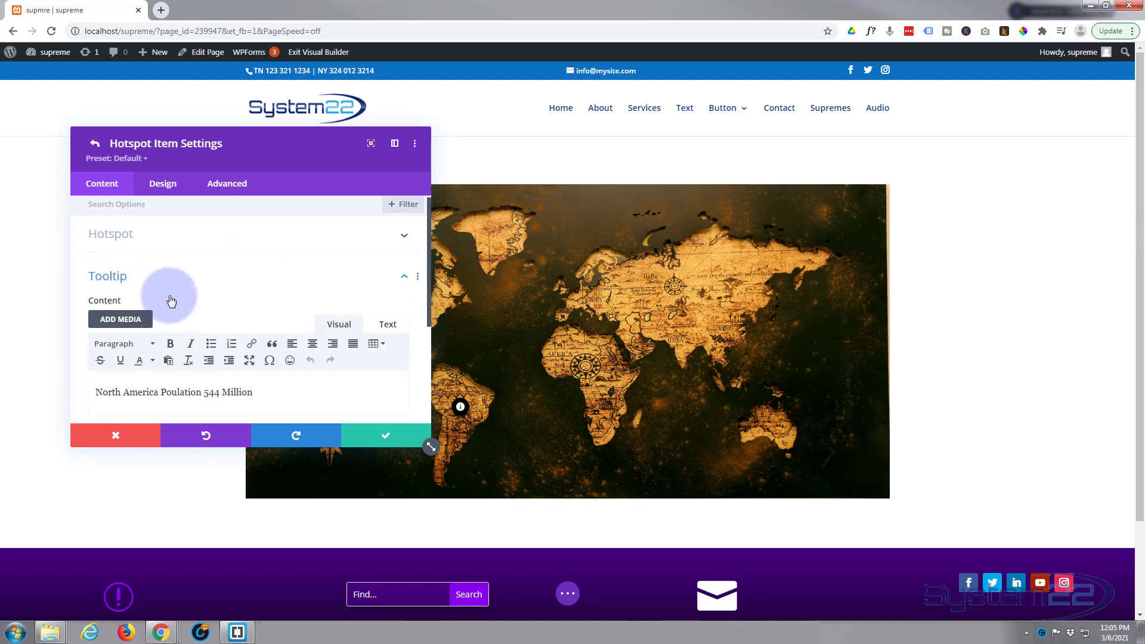
pyautogui.scroll(-3, 170, 300)
pyautogui.click(187, 357)
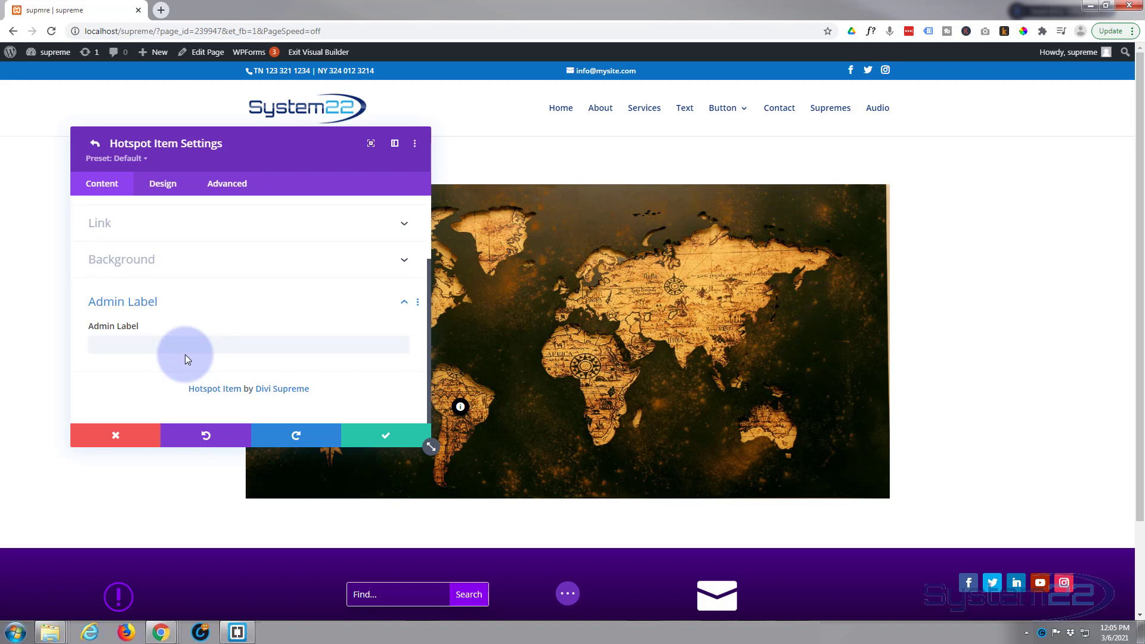
pyautogui.moveTo(143, 334)
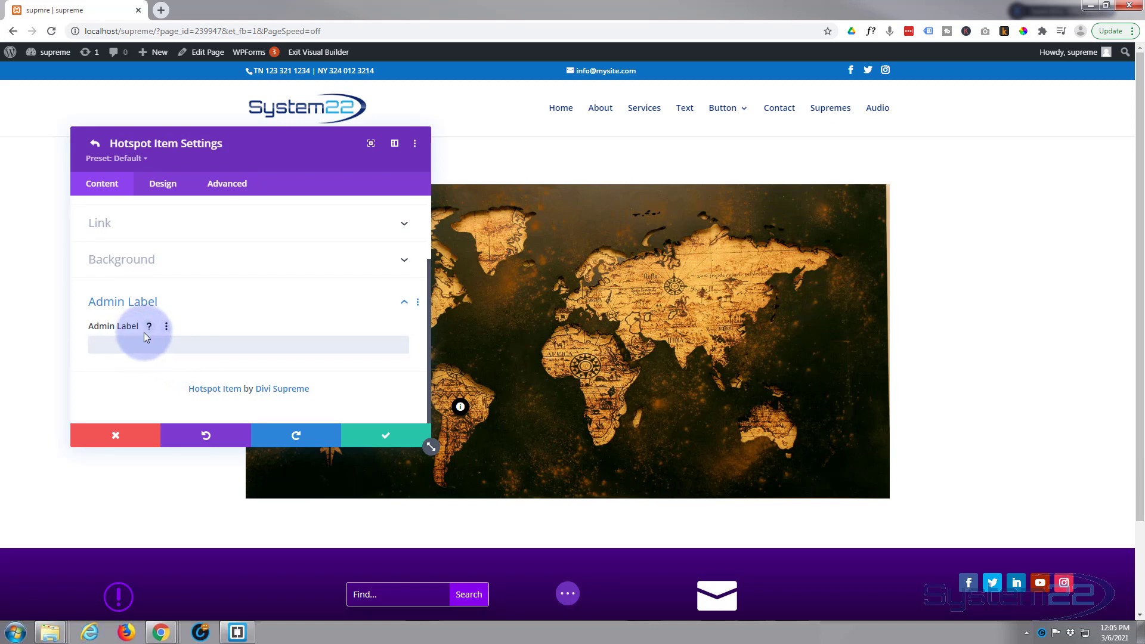
pyautogui.write('North America')
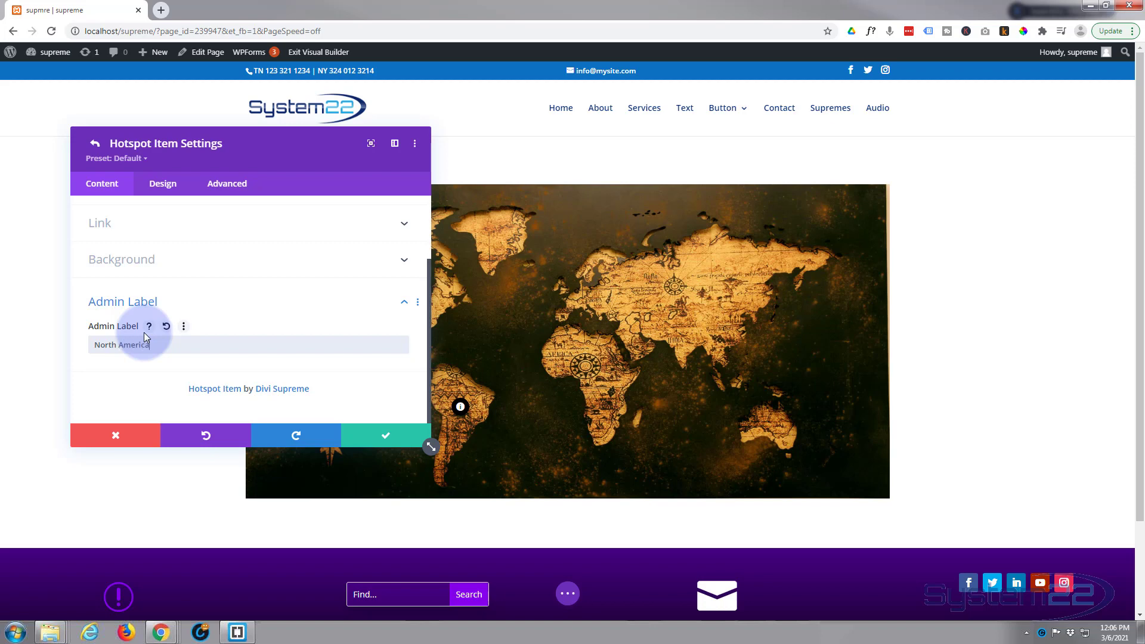
pyautogui.click(386, 435)
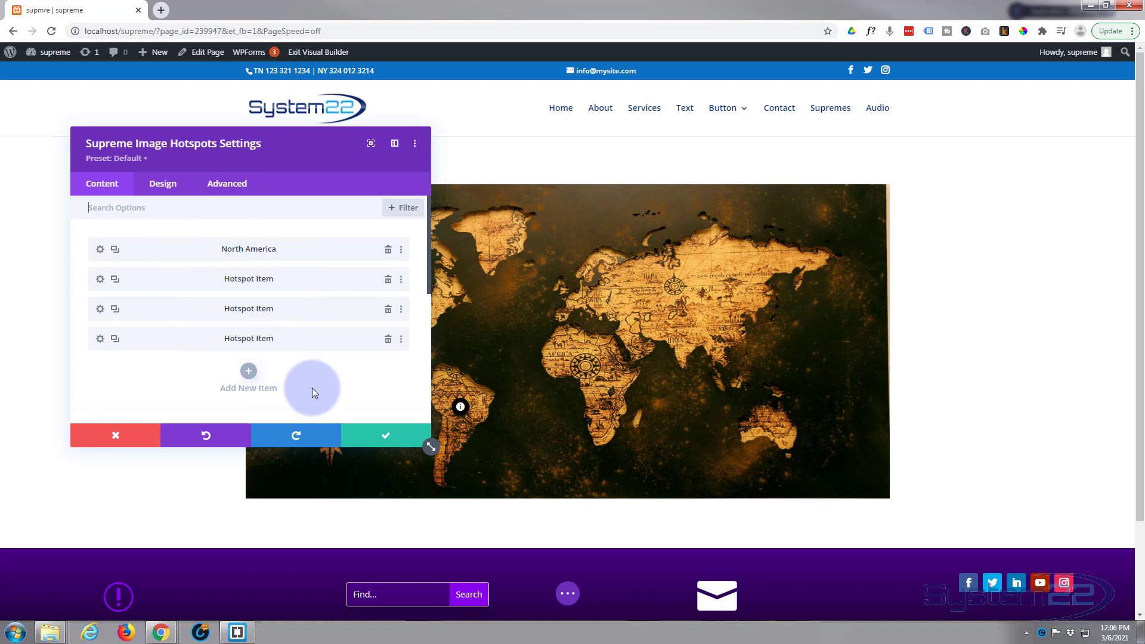
# Close the Image Hotspots module, publish the page, and exit the Visual Builder to view the live map.
pyautogui.click(387, 437)
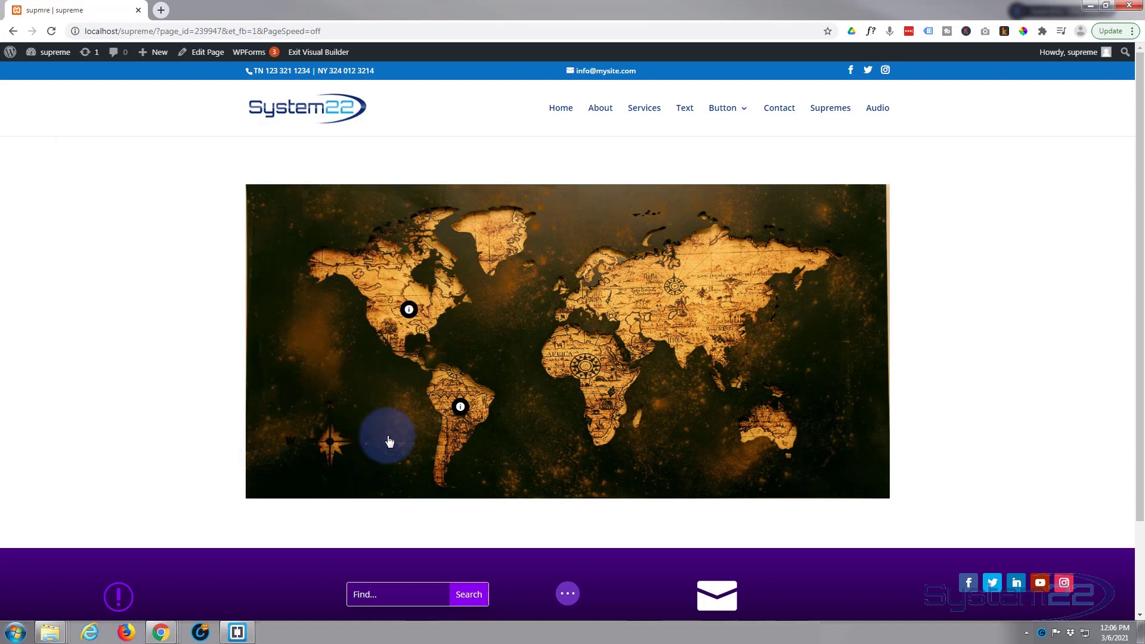
pyautogui.click(568, 595)
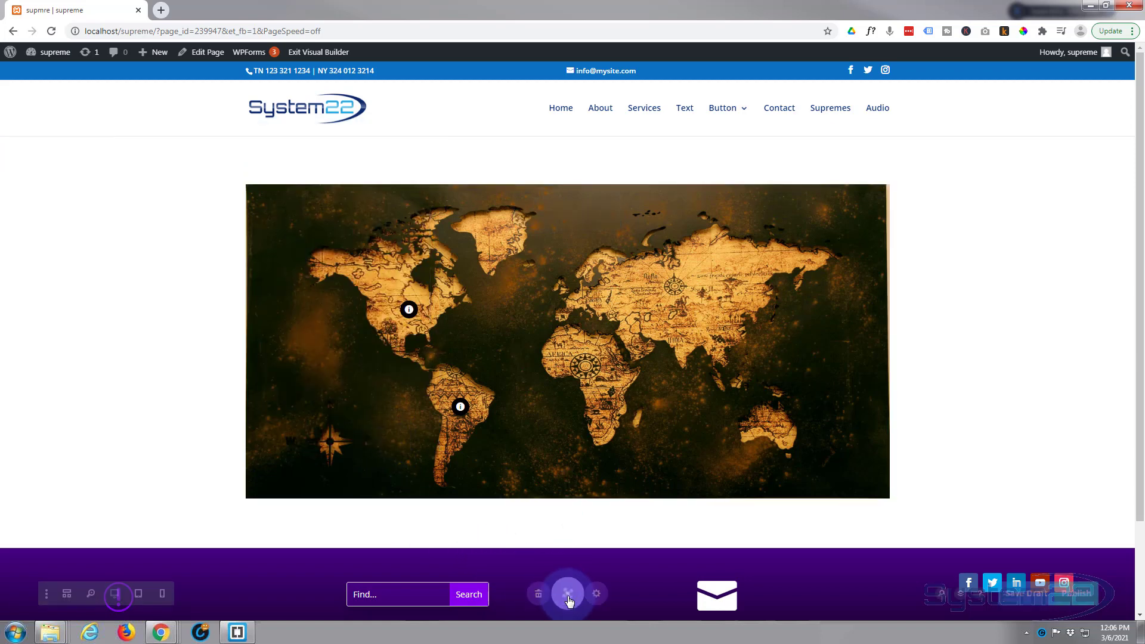
pyautogui.click(1089, 595)
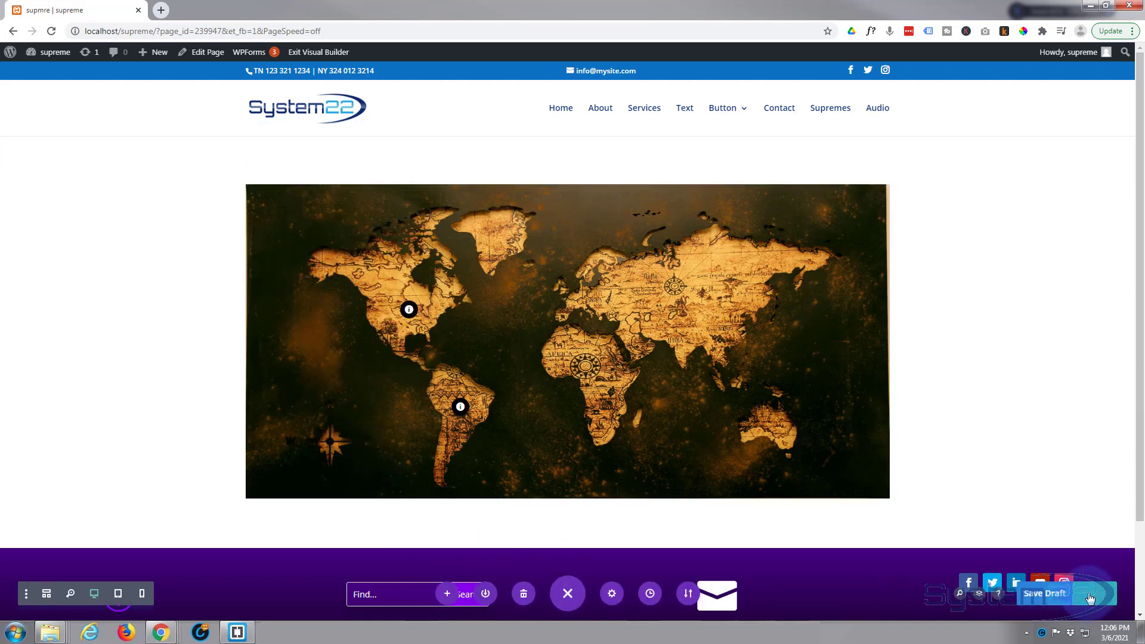
pyautogui.click(315, 53)
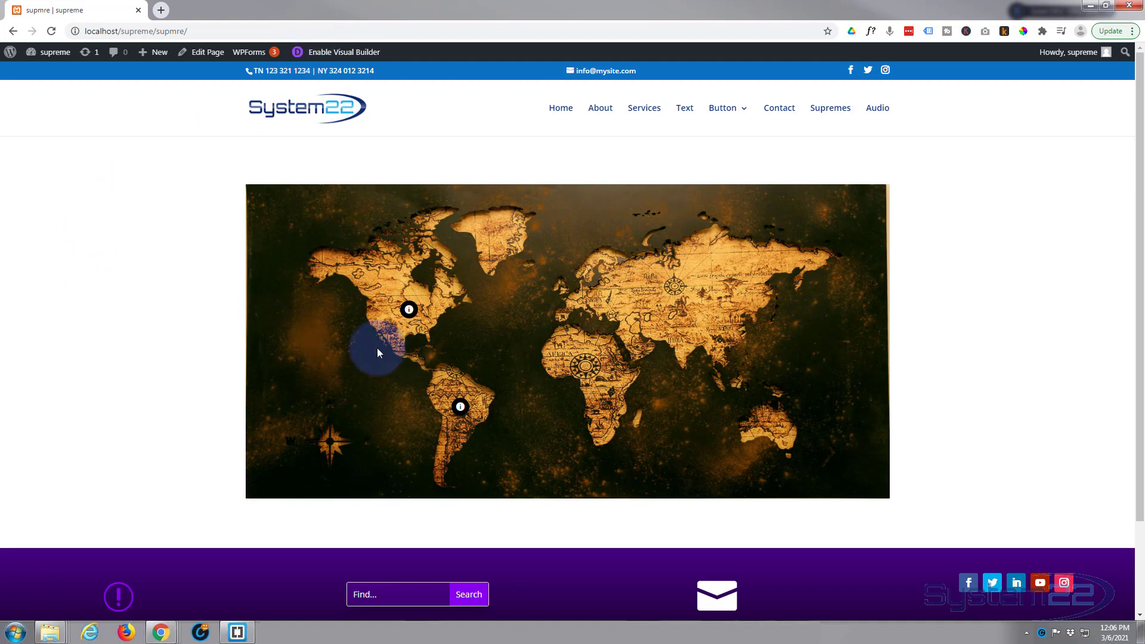
pyautogui.moveTo(409, 310)
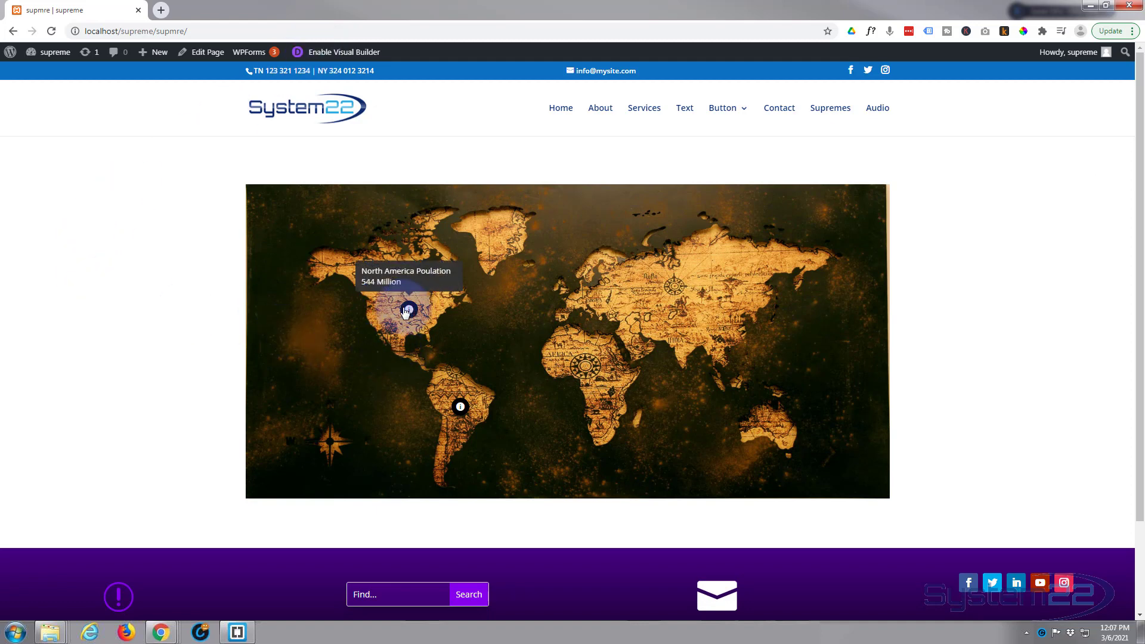
pyautogui.moveTo(460, 408)
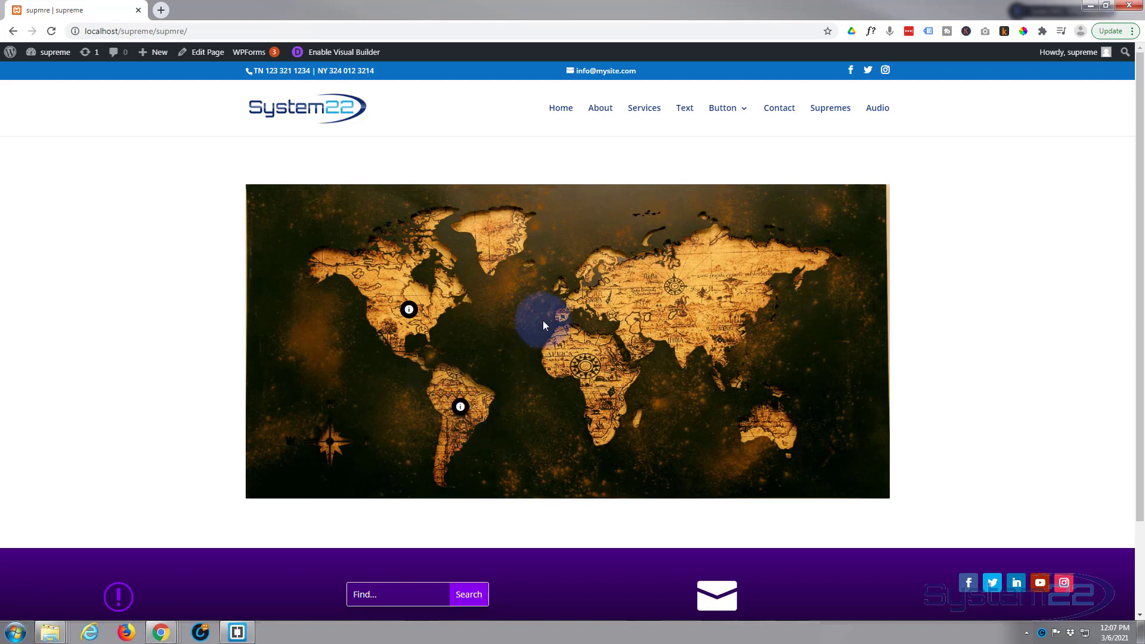
pyautogui.moveTo(563, 305)
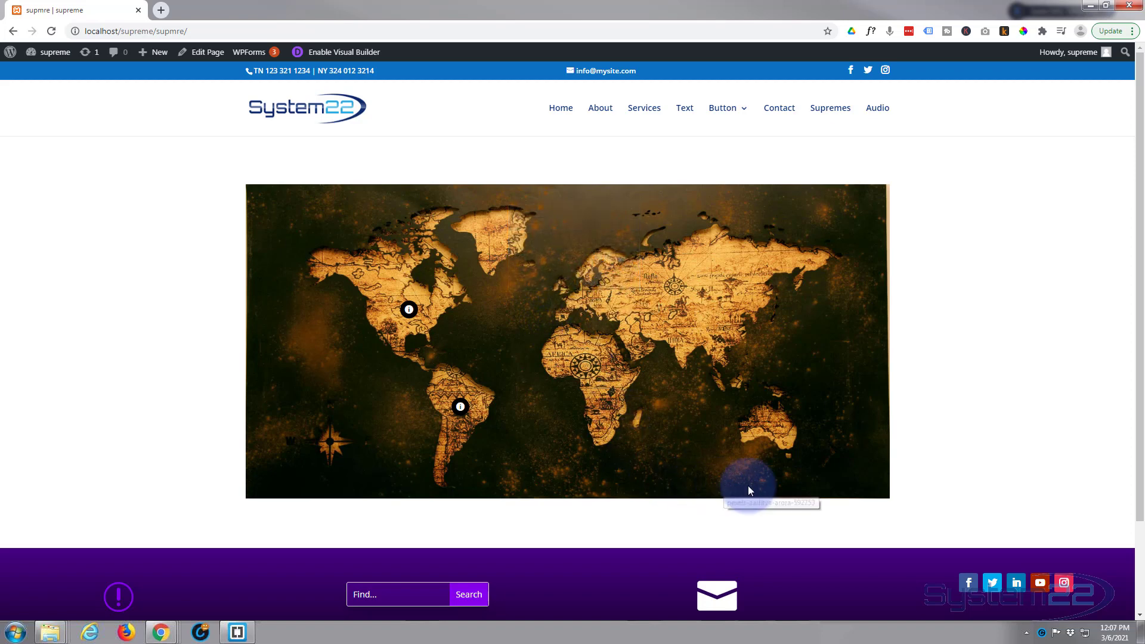
pyautogui.moveTo(784, 453)
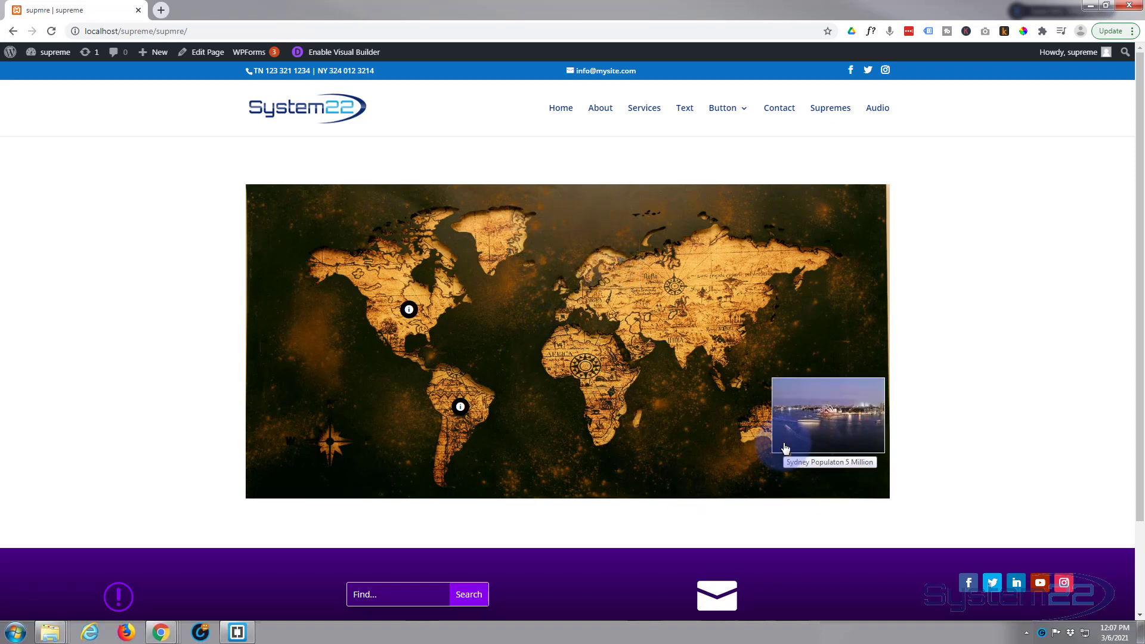